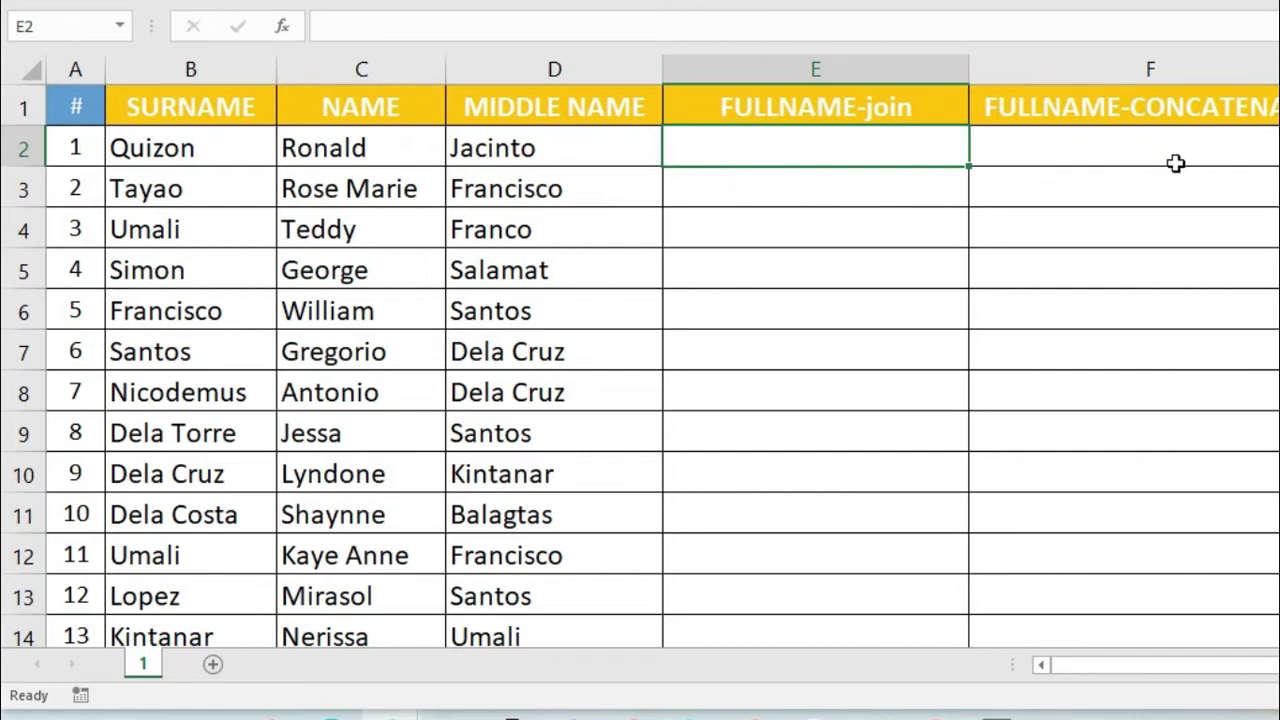
# Enter =B2&C2&D2 in E2 and fill it down to E5
pyautogui.write('=')
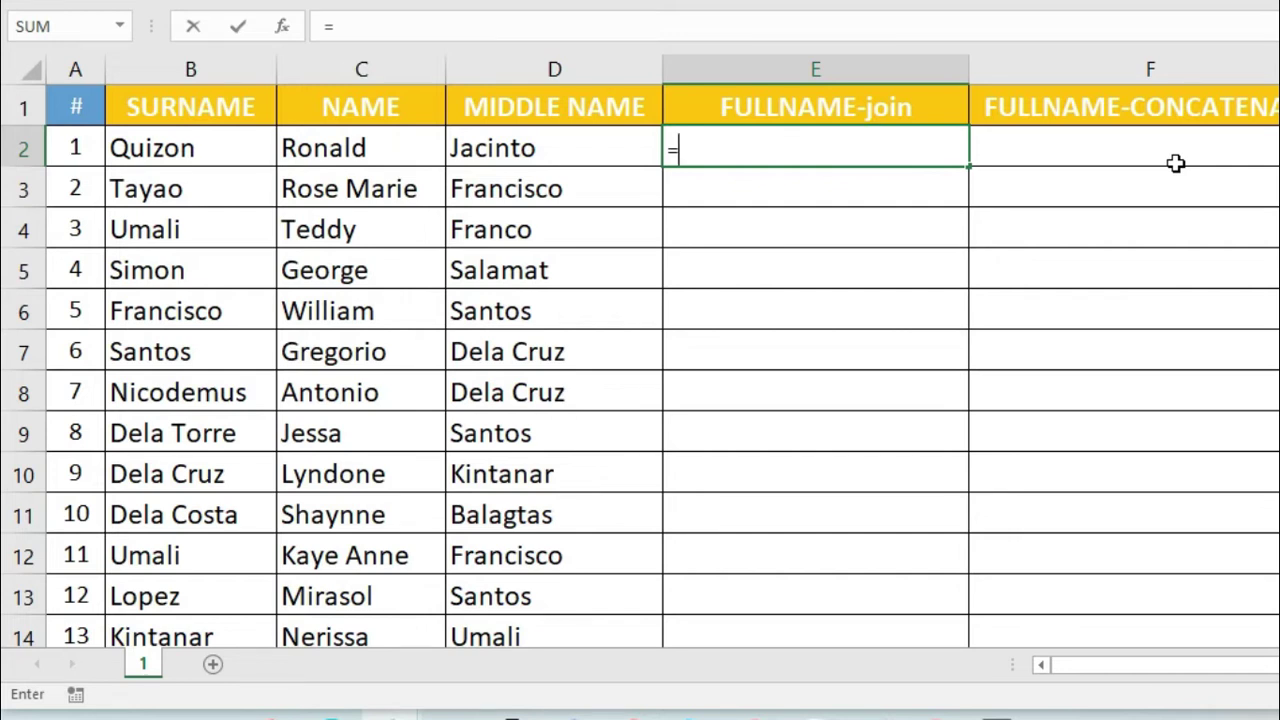
pyautogui.press('Left')
pyautogui.press('Left')
pyautogui.press('Left')
pyautogui.press('Left')
pyautogui.press('Right')
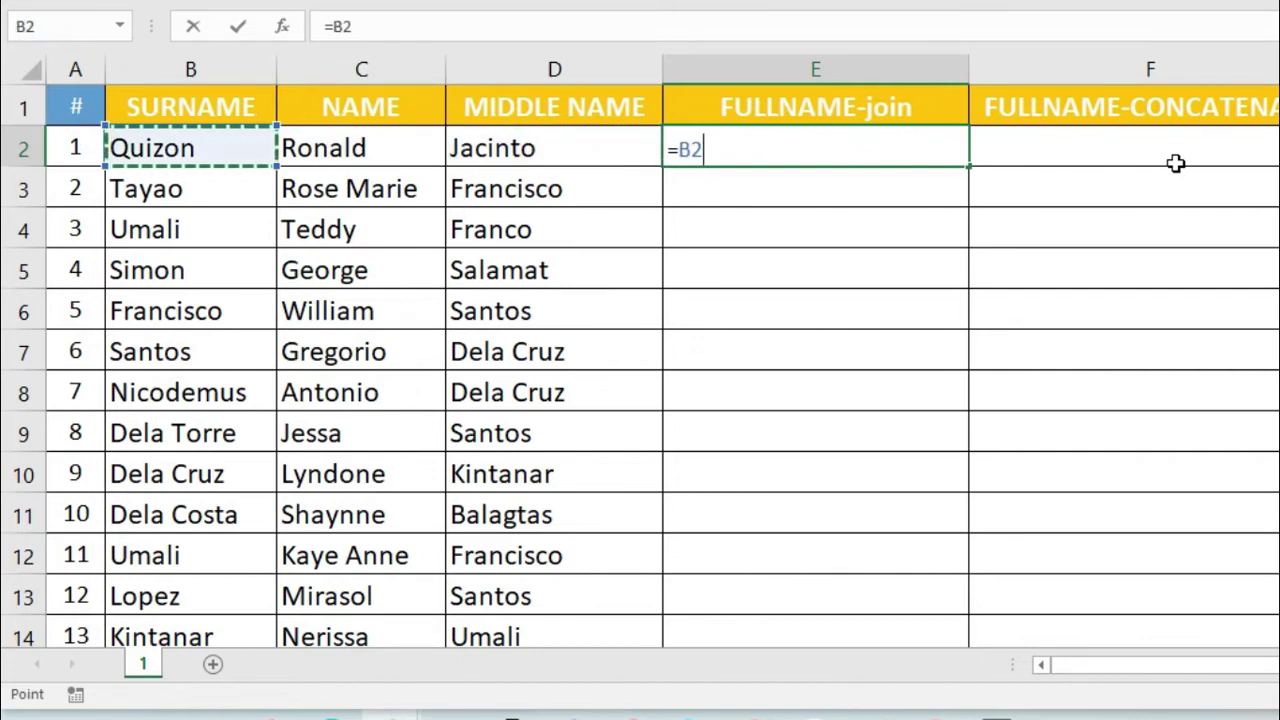
pyautogui.write('&')
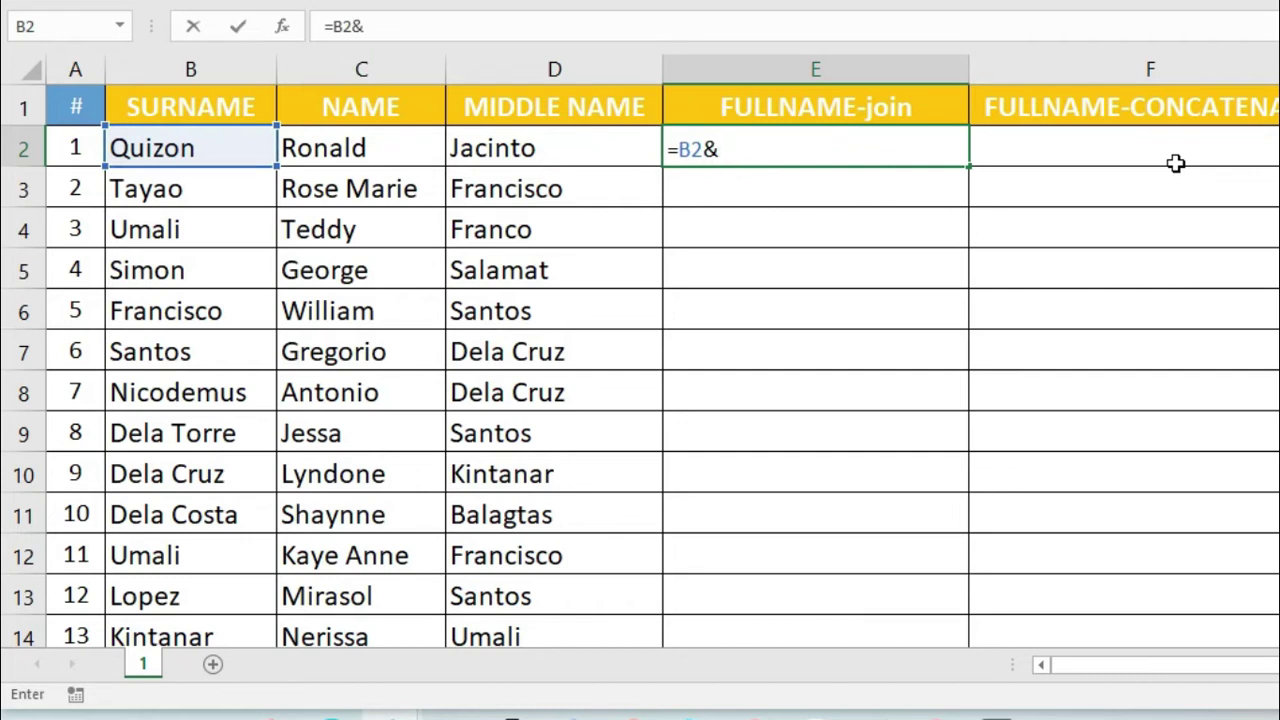
pyautogui.press('Left')
pyautogui.press('Left')
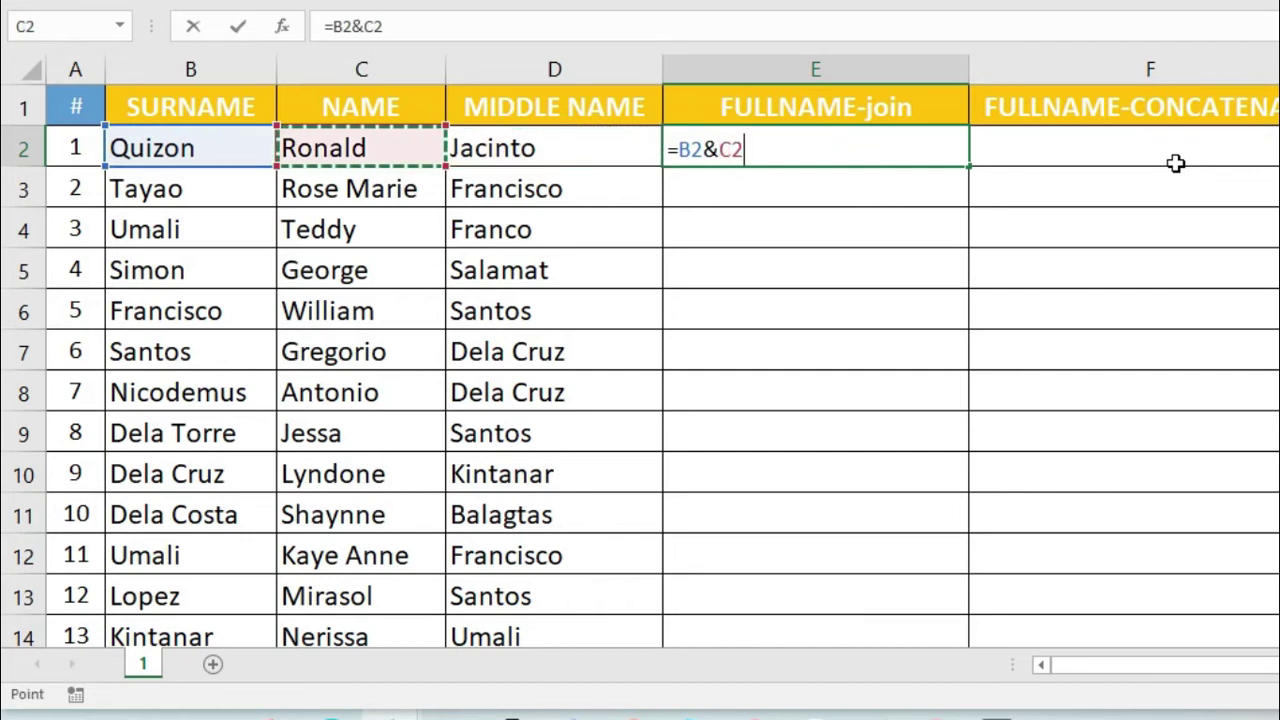
pyautogui.write('&')
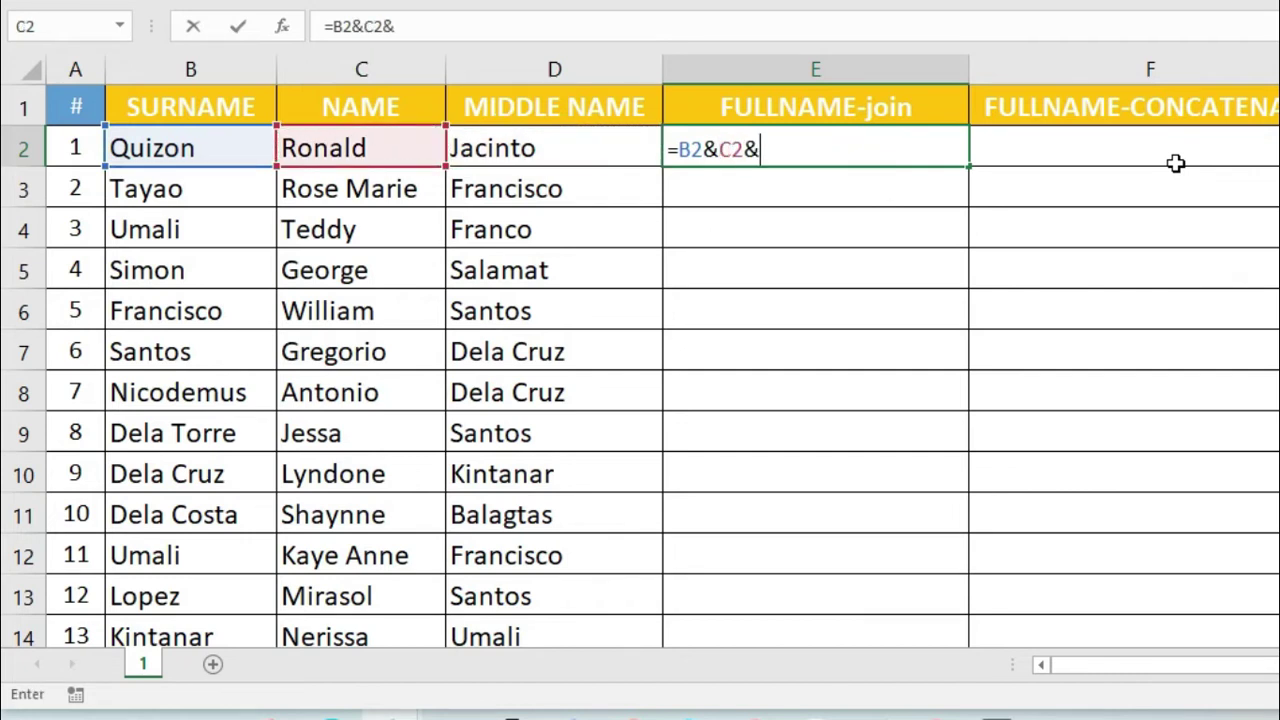
pyautogui.press('Left')
pyautogui.press('Return')
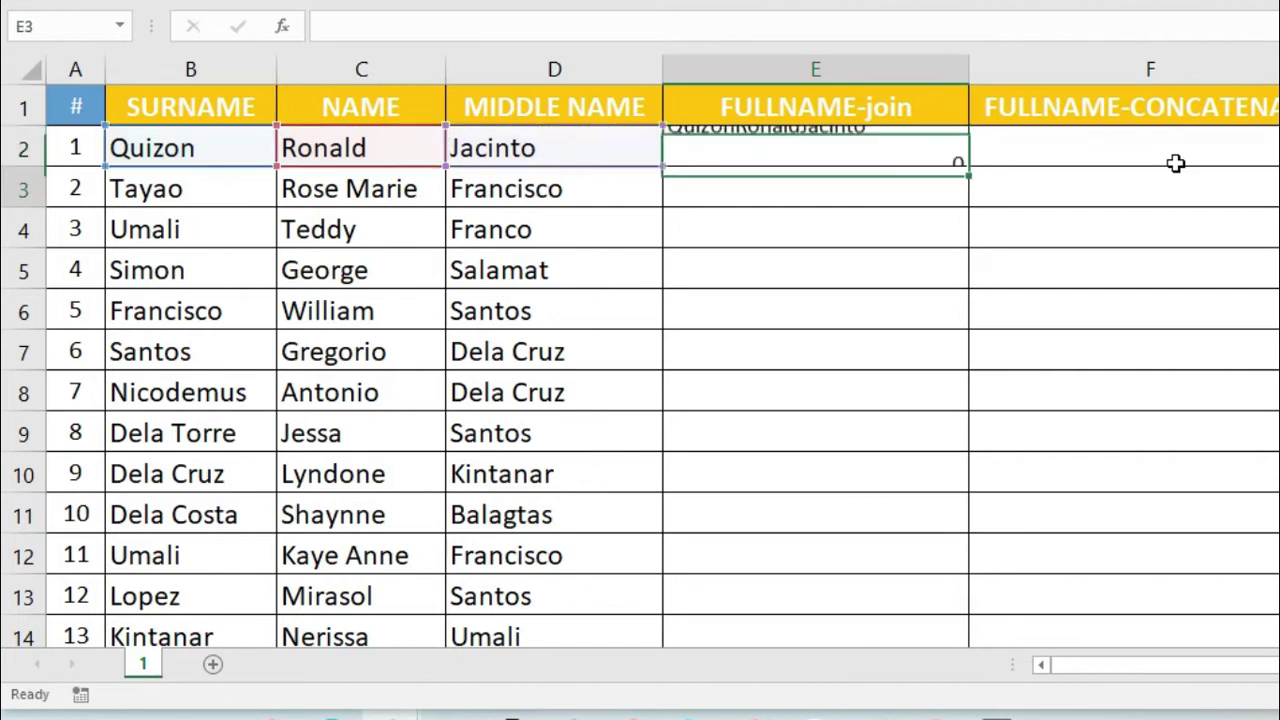
pyautogui.press('Up')
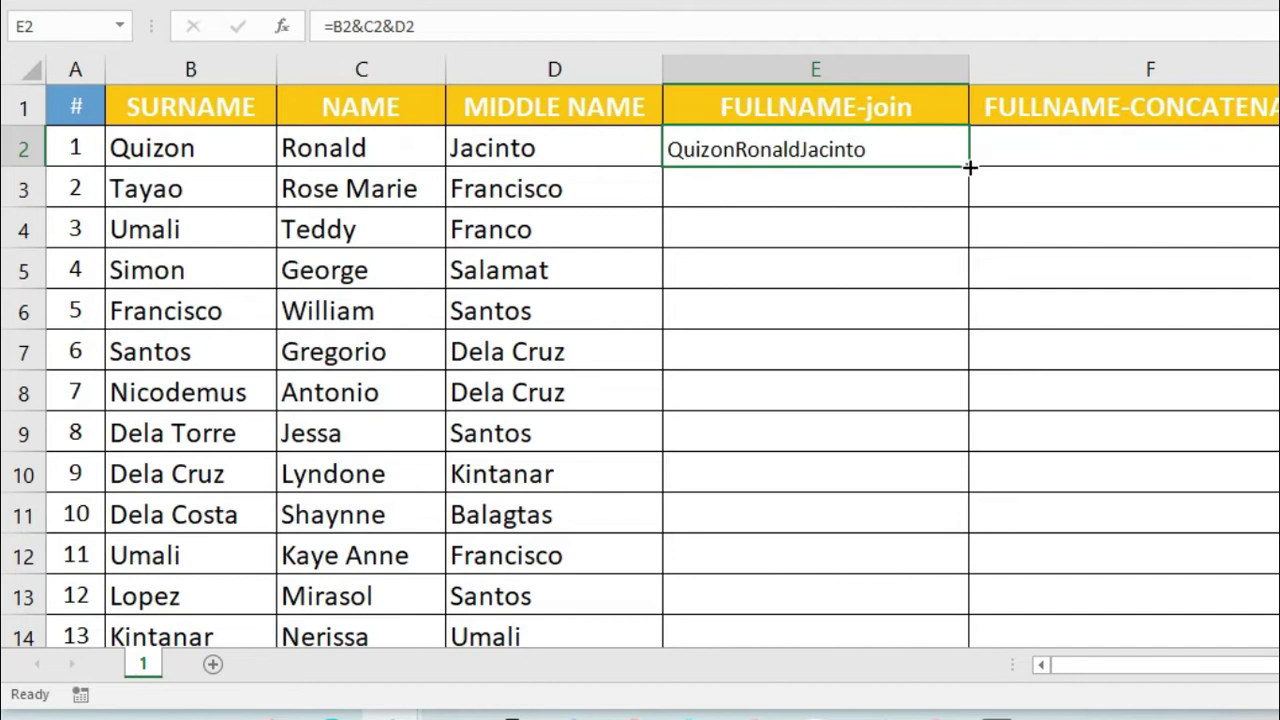
pyautogui.moveTo(969, 168); pyautogui.dragTo(886, 291)
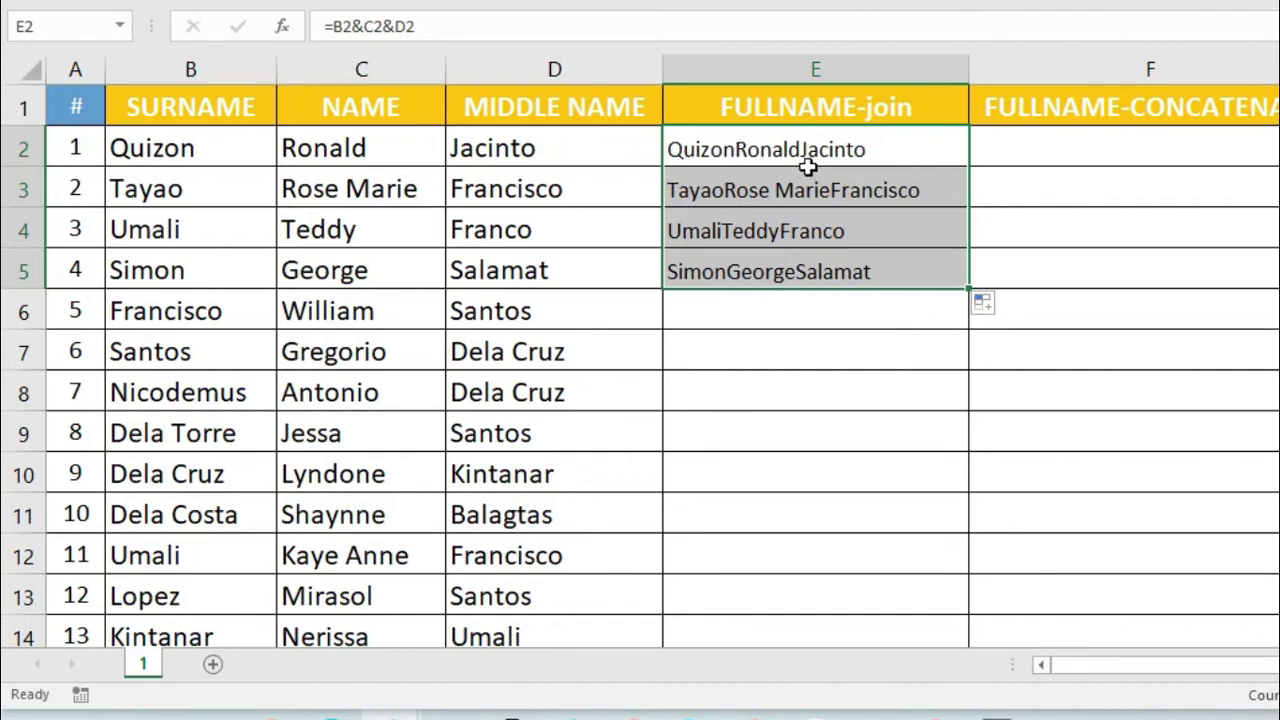
# Change E2's formula to =B2&", "&C2&" "&D2 to add a comma and spaces
pyautogui.click(728, 153)
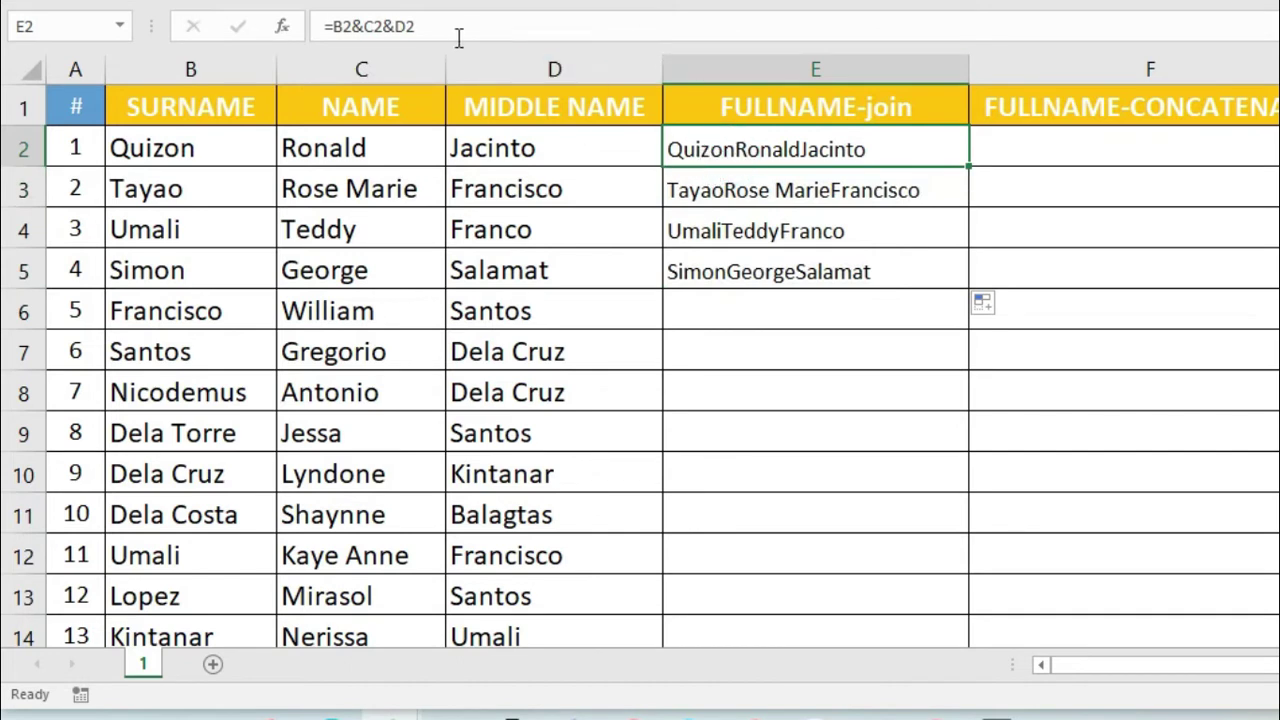
pyautogui.click(352, 24)
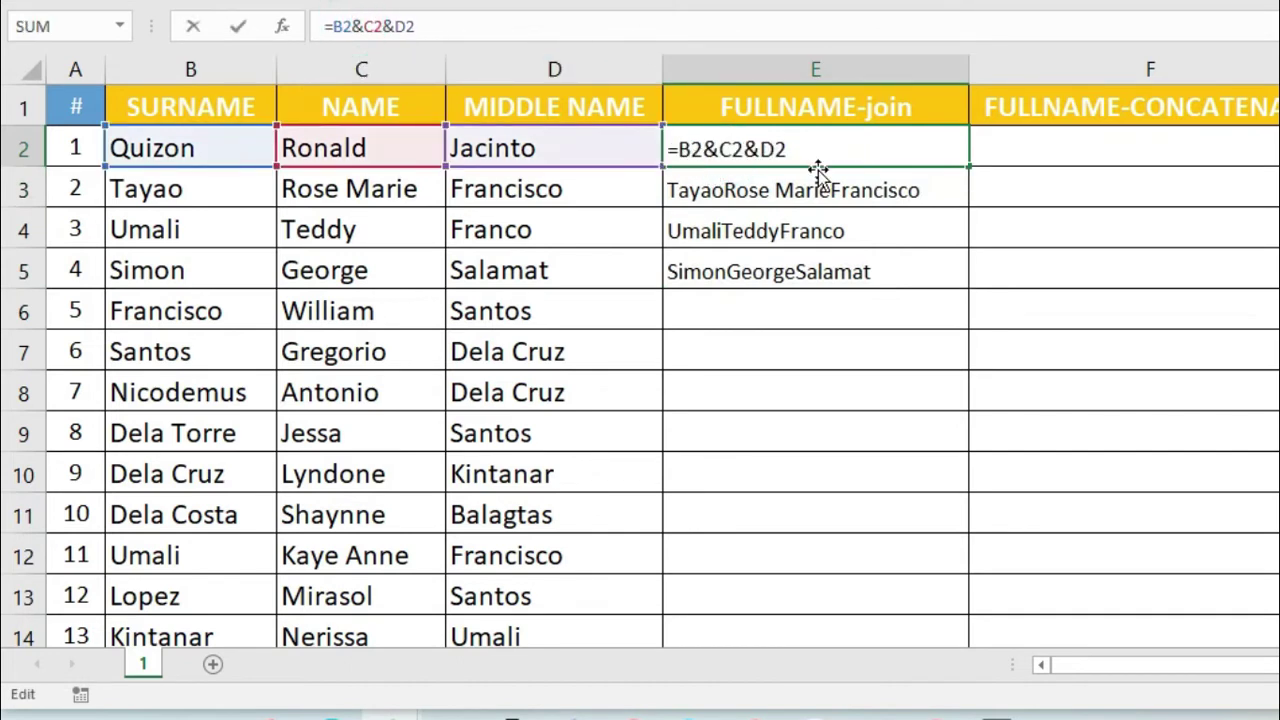
pyautogui.click(707, 148)
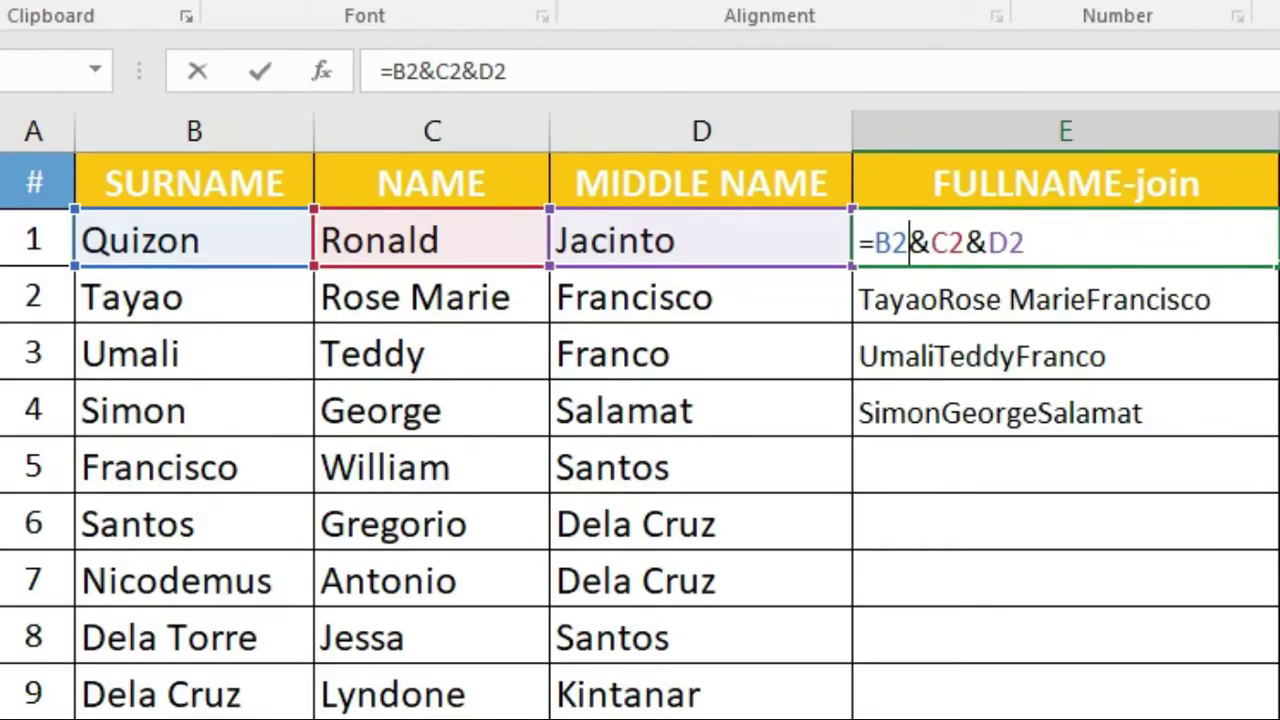
pyautogui.write('",')
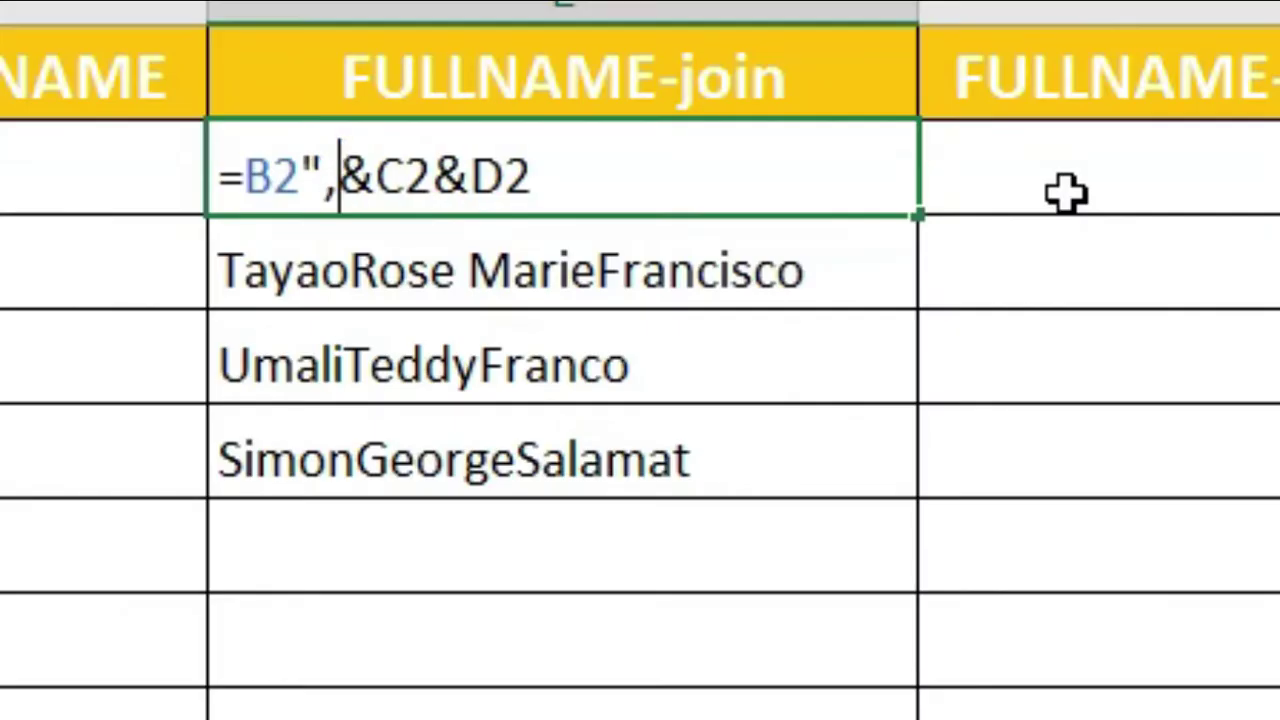
pyautogui.write('  "')
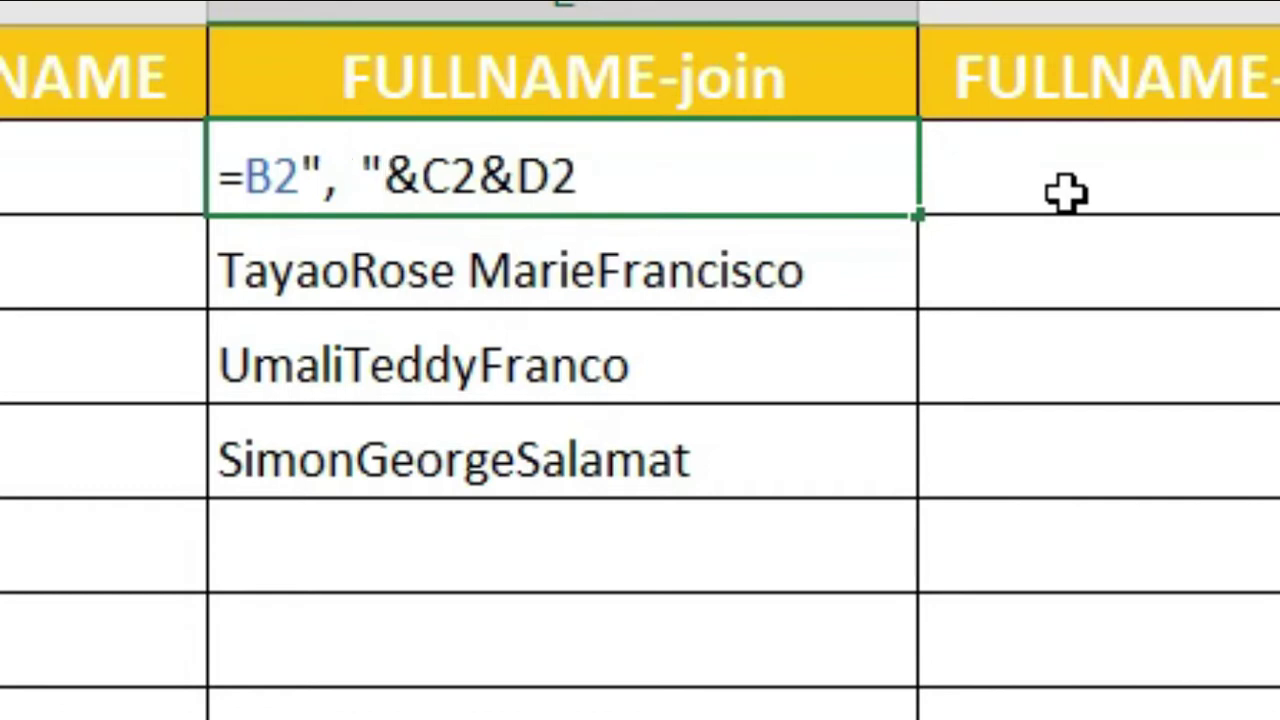
pyautogui.press('Right')
pyautogui.press('Right')
pyautogui.press('Right')
pyautogui.press('Right')
pyautogui.write('" "')
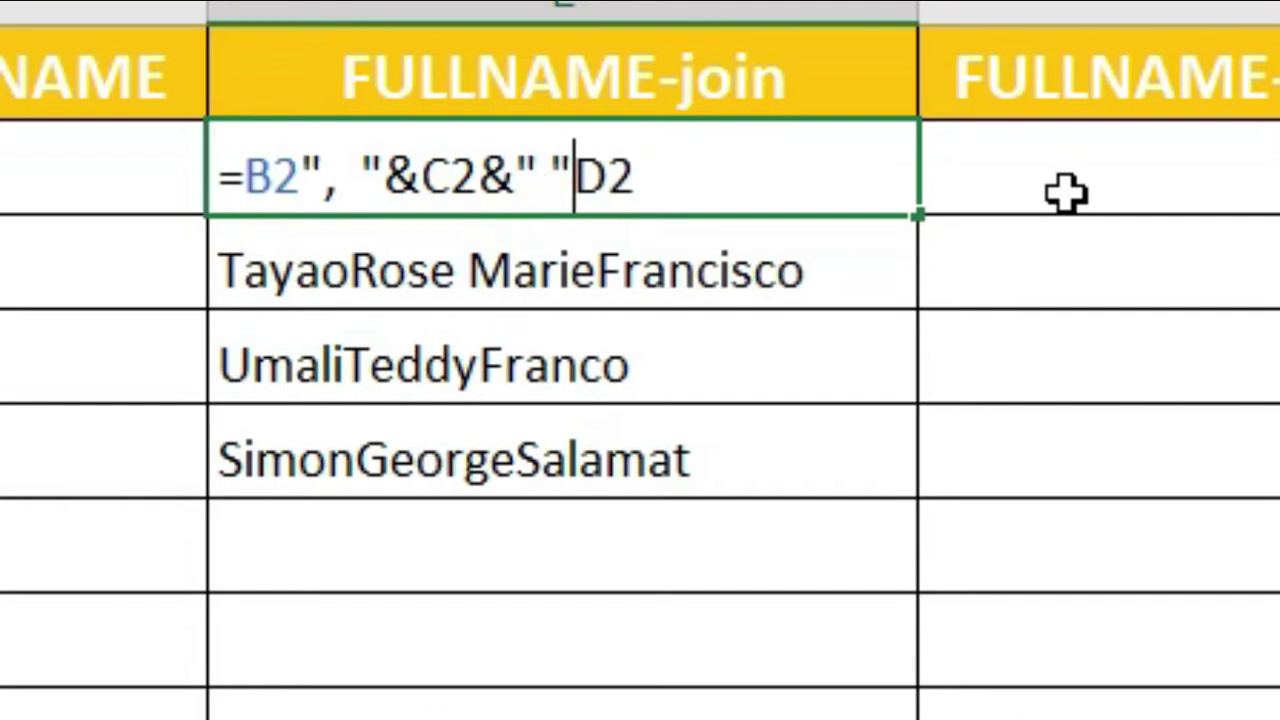
pyautogui.write('&')
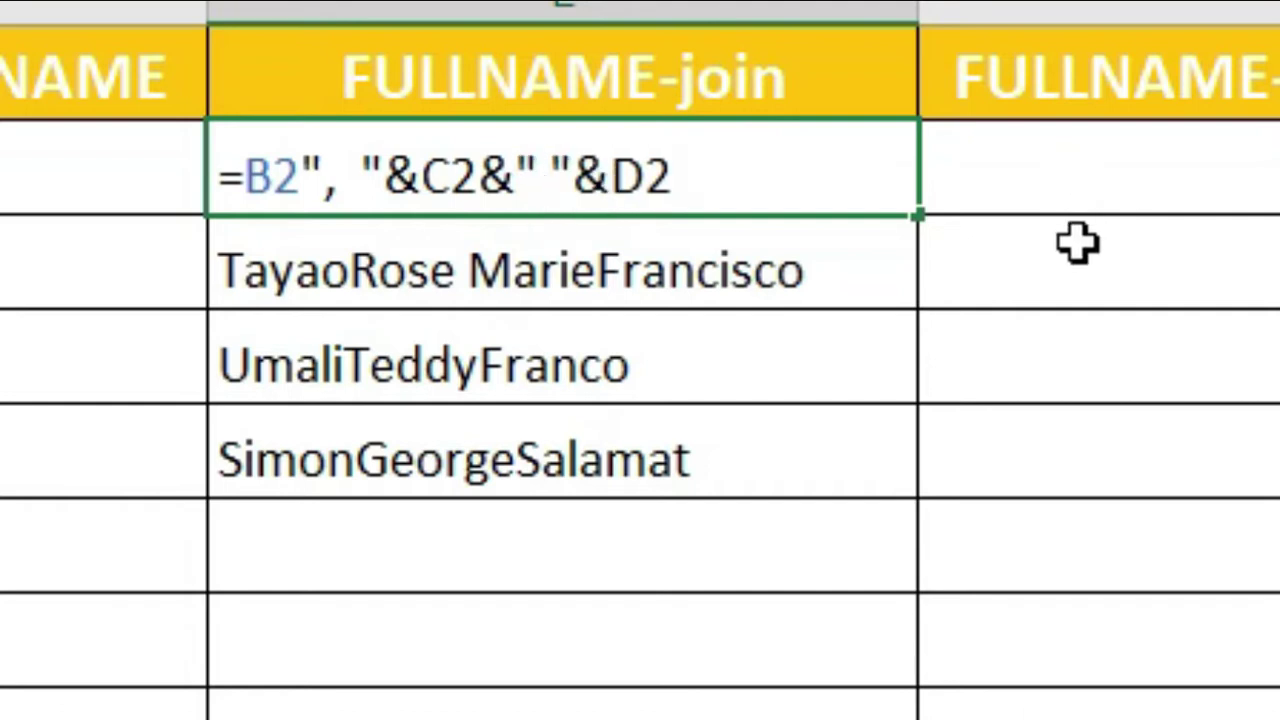
pyautogui.click(303, 177)
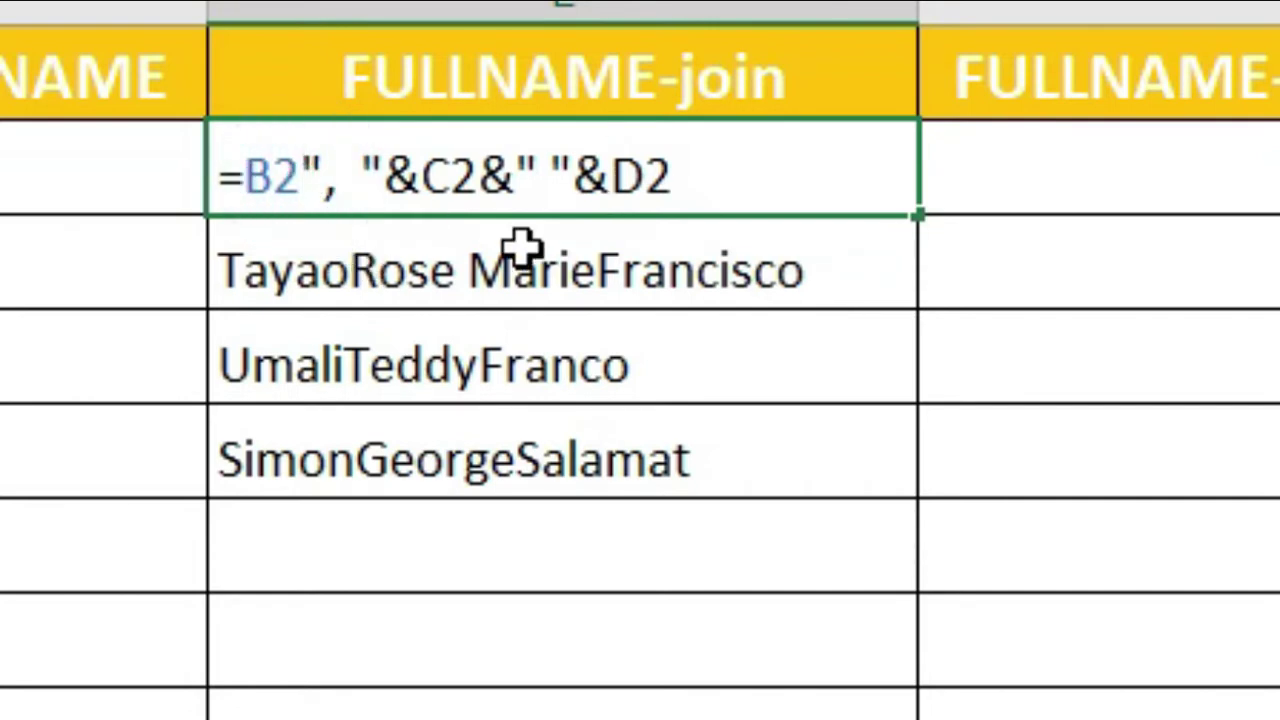
pyautogui.write('&')
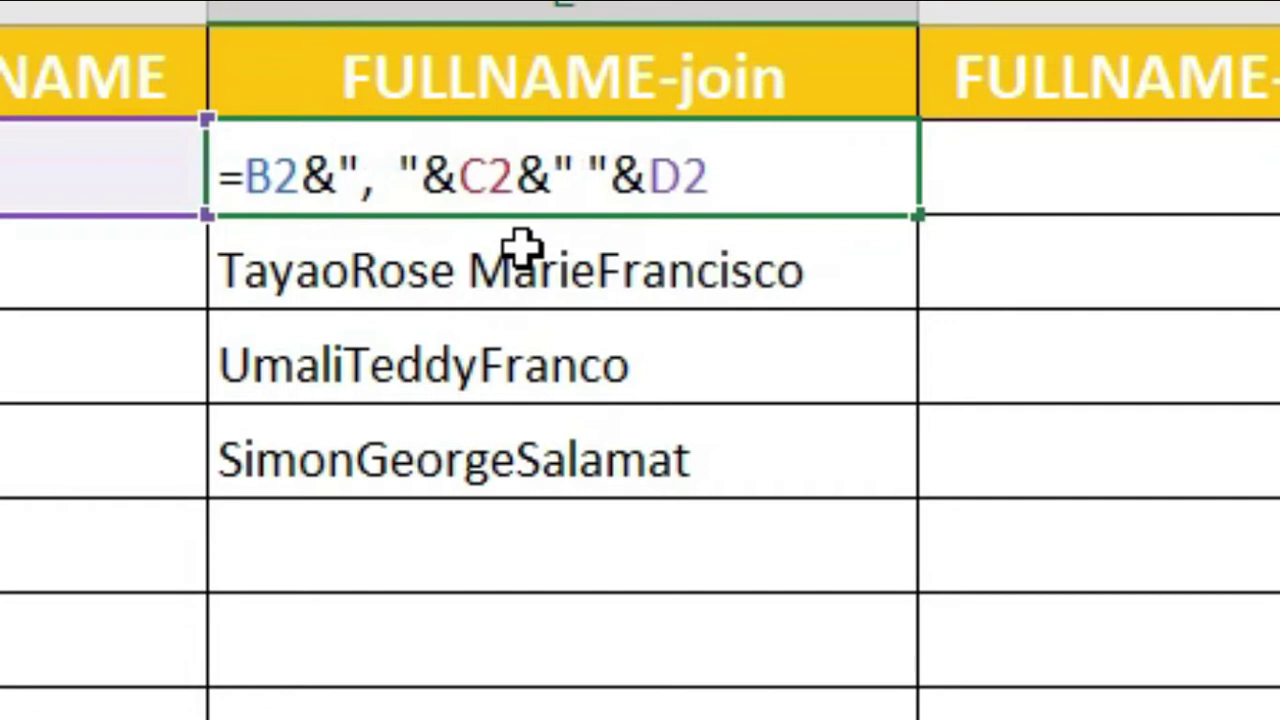
pyautogui.press('Return')
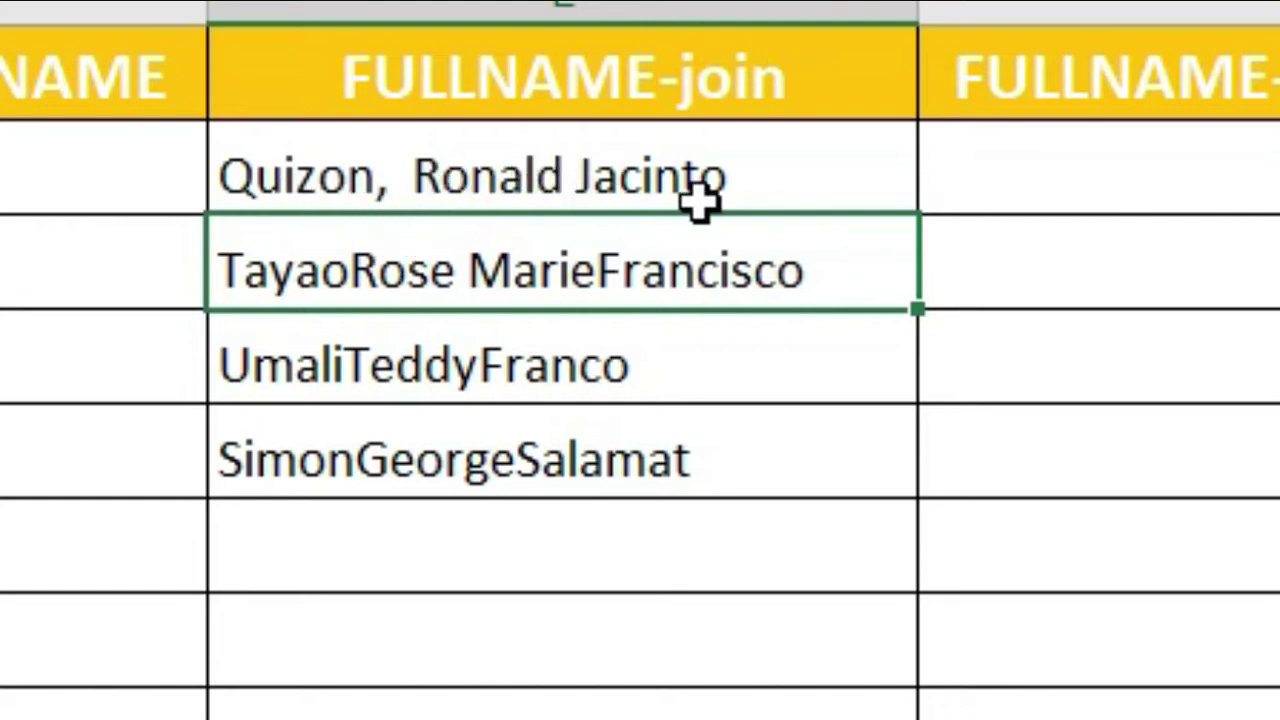
# Fill the comma-separated join formula down the name list through row 12
pyautogui.click(797, 180)
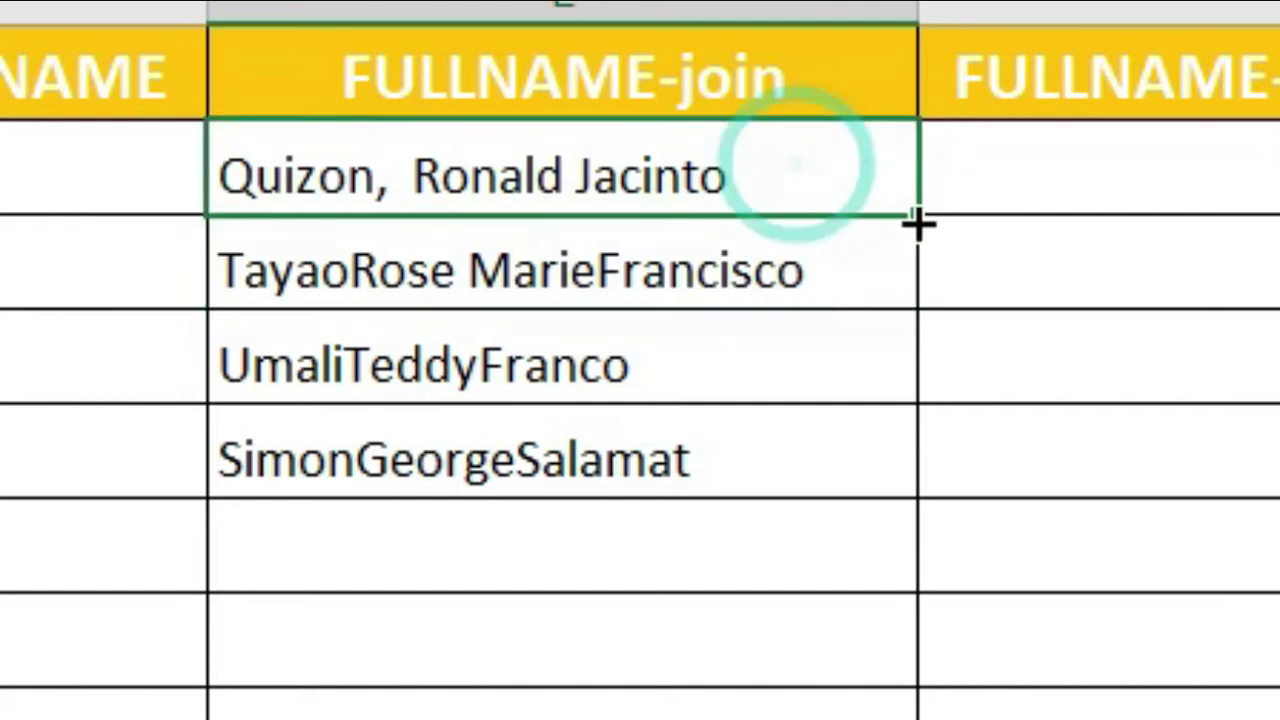
pyautogui.moveTo(916, 210); pyautogui.dragTo(900, 715)
pyautogui.click(463, 200)
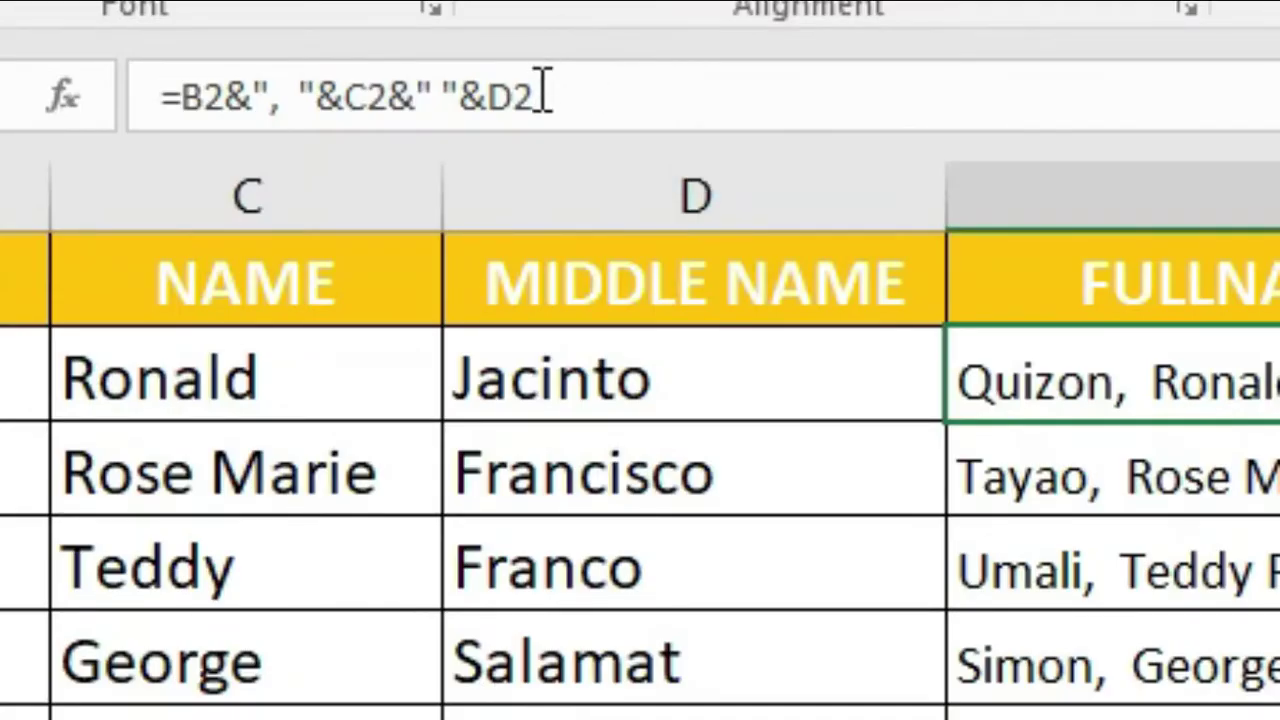
pyautogui.press('Right')
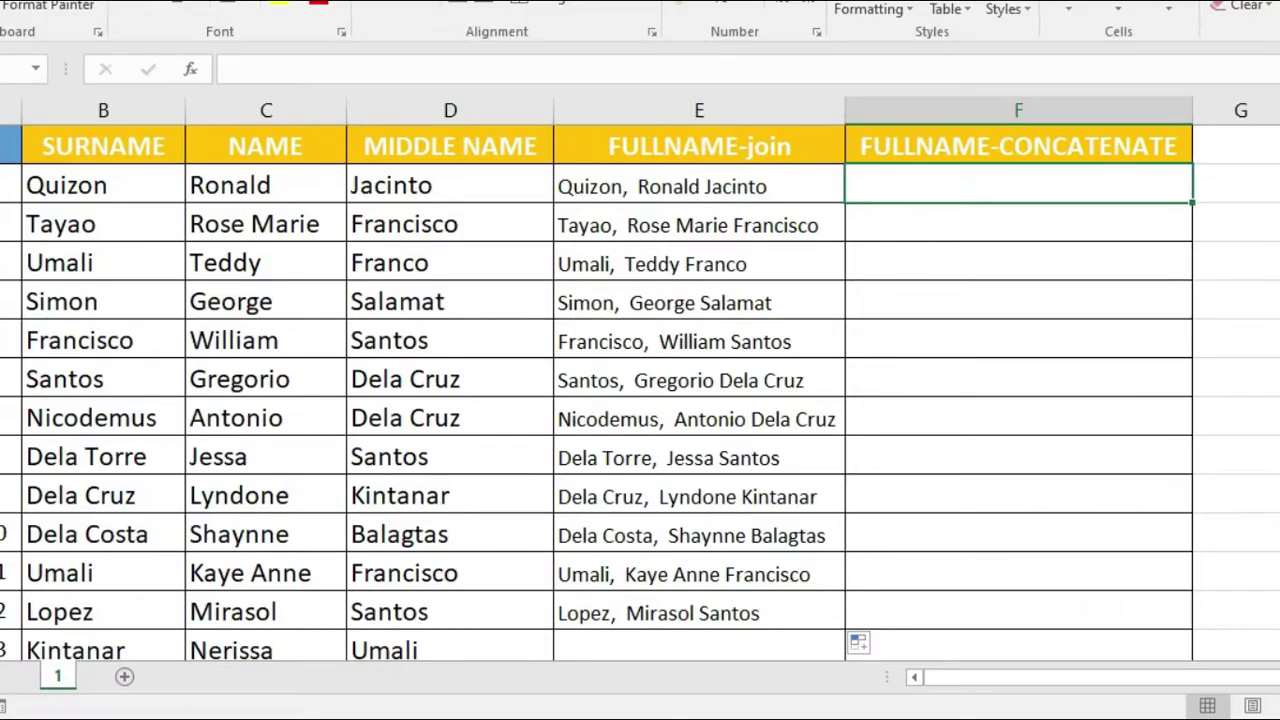
pyautogui.write('=CON')
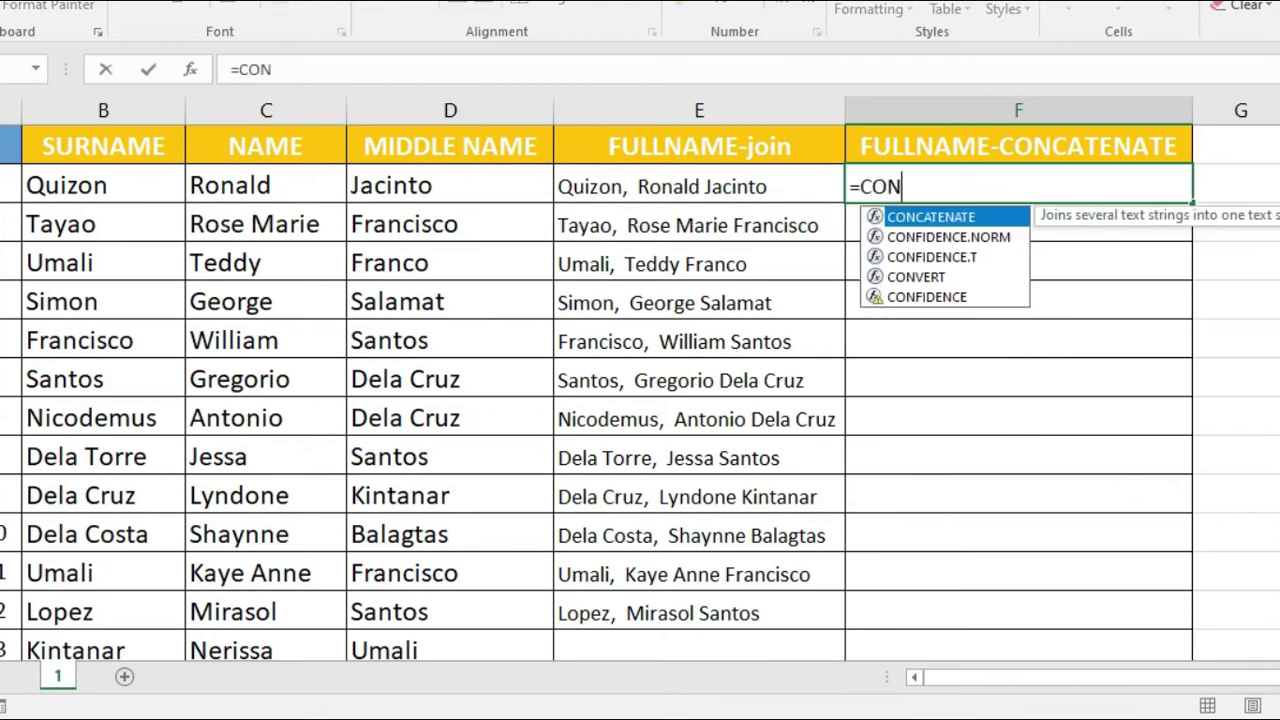
pyautogui.doubleClick(952, 220)
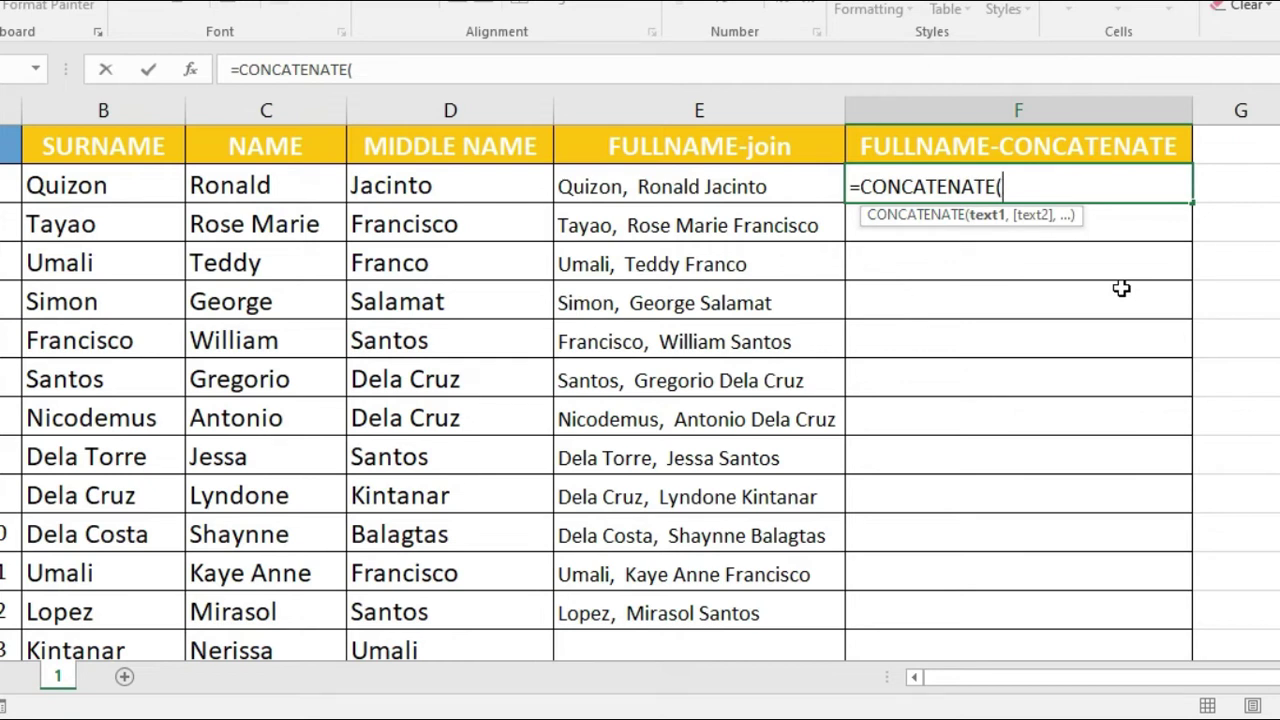
pyautogui.press('Left')
pyautogui.press('Left')
pyautogui.press('Left')
pyautogui.press('Left')
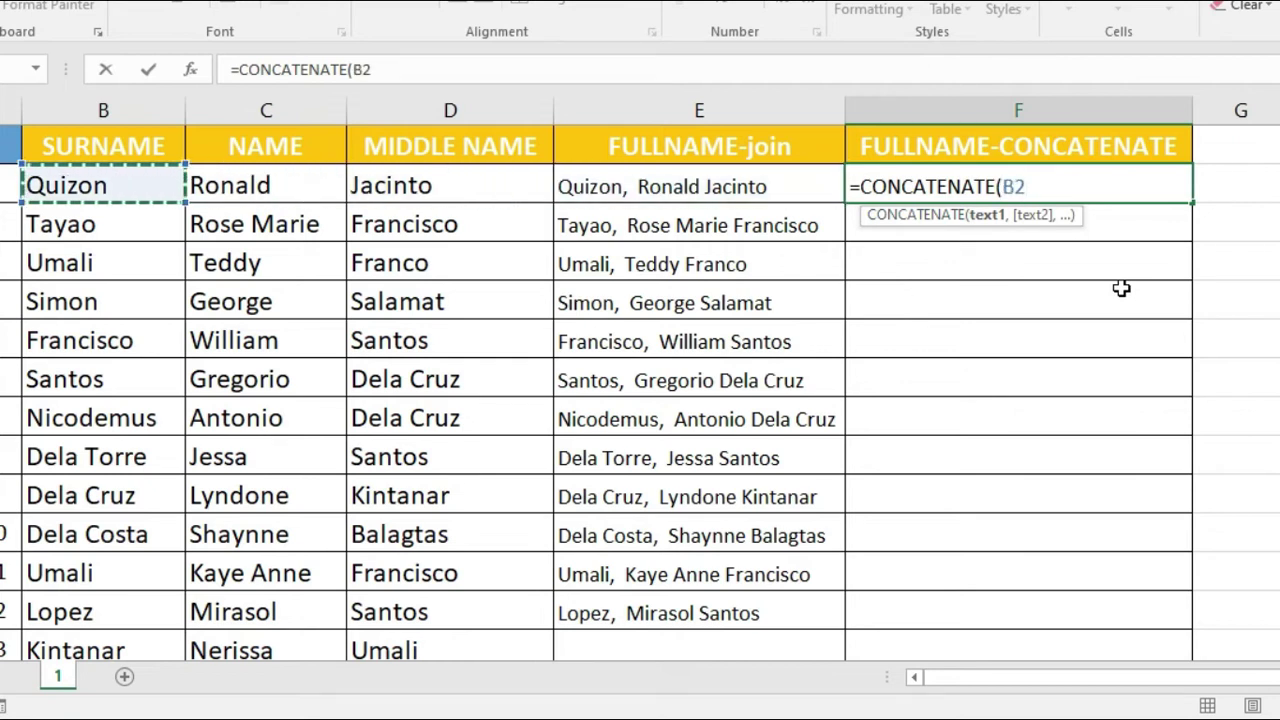
pyautogui.write(',')
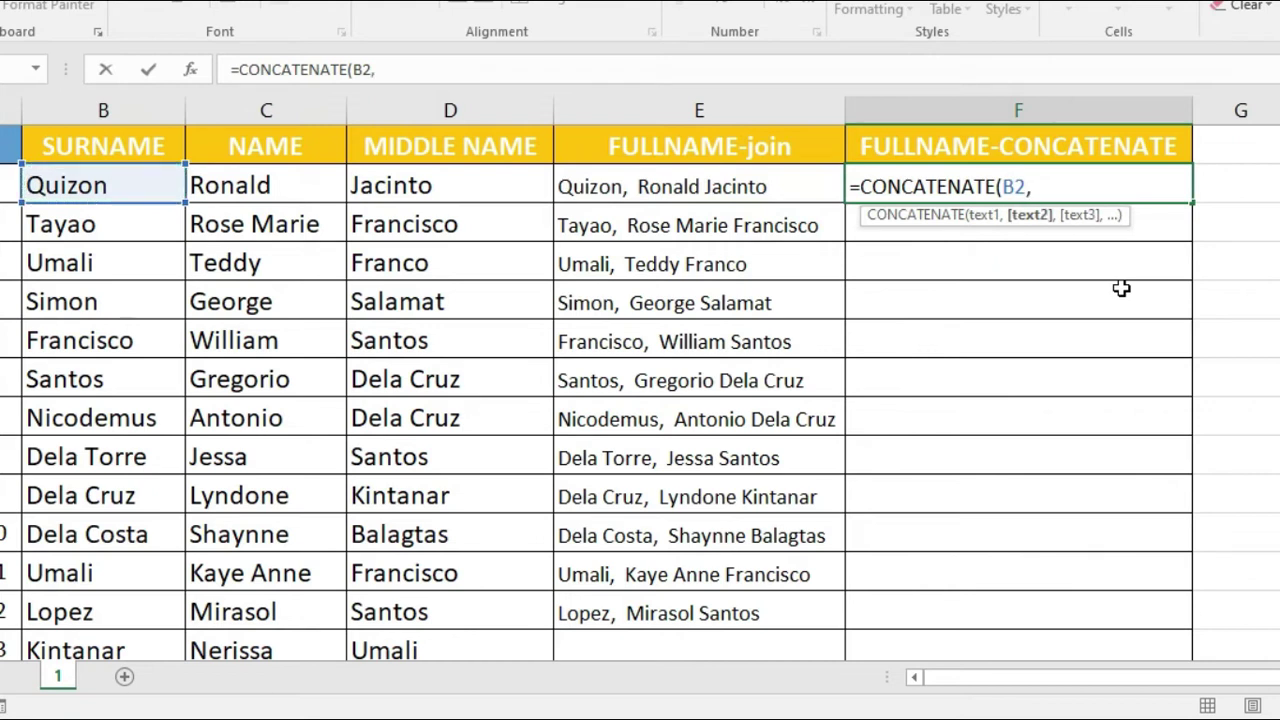
pyautogui.press('Left')
pyautogui.press('Left')
pyautogui.press('Left')
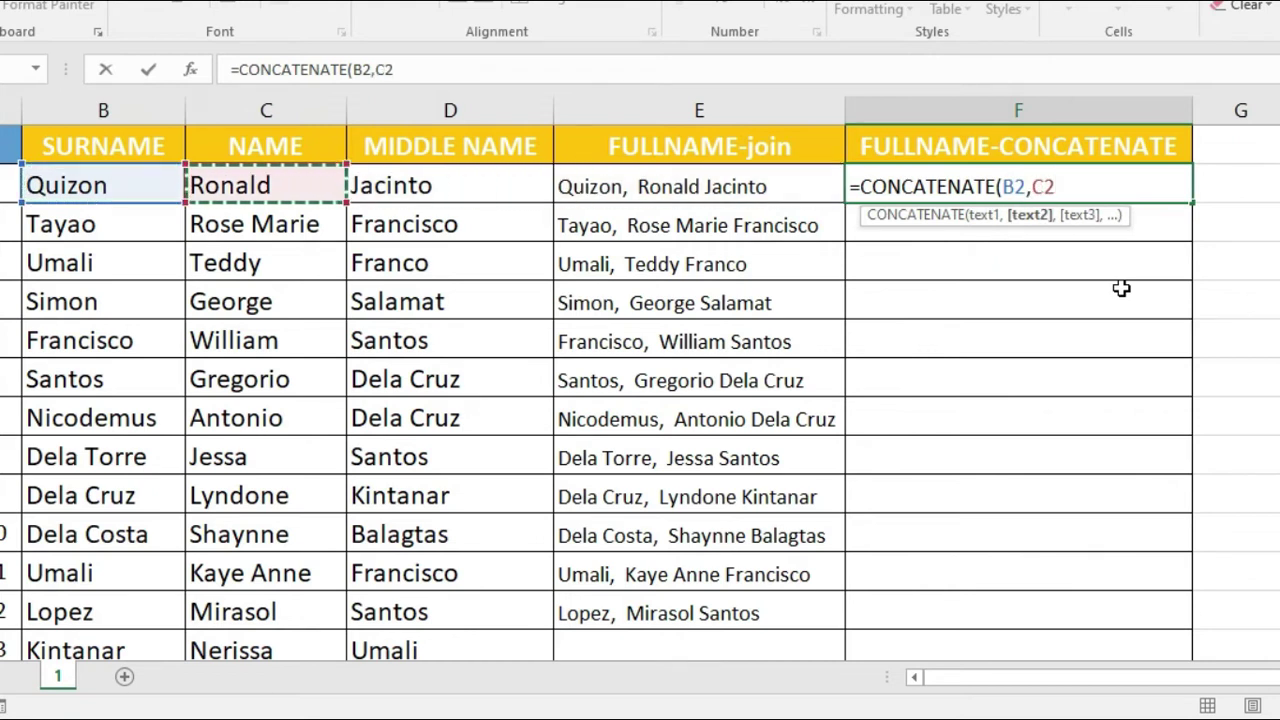
pyautogui.write(',')
pyautogui.press('Left')
pyautogui.press('Left')
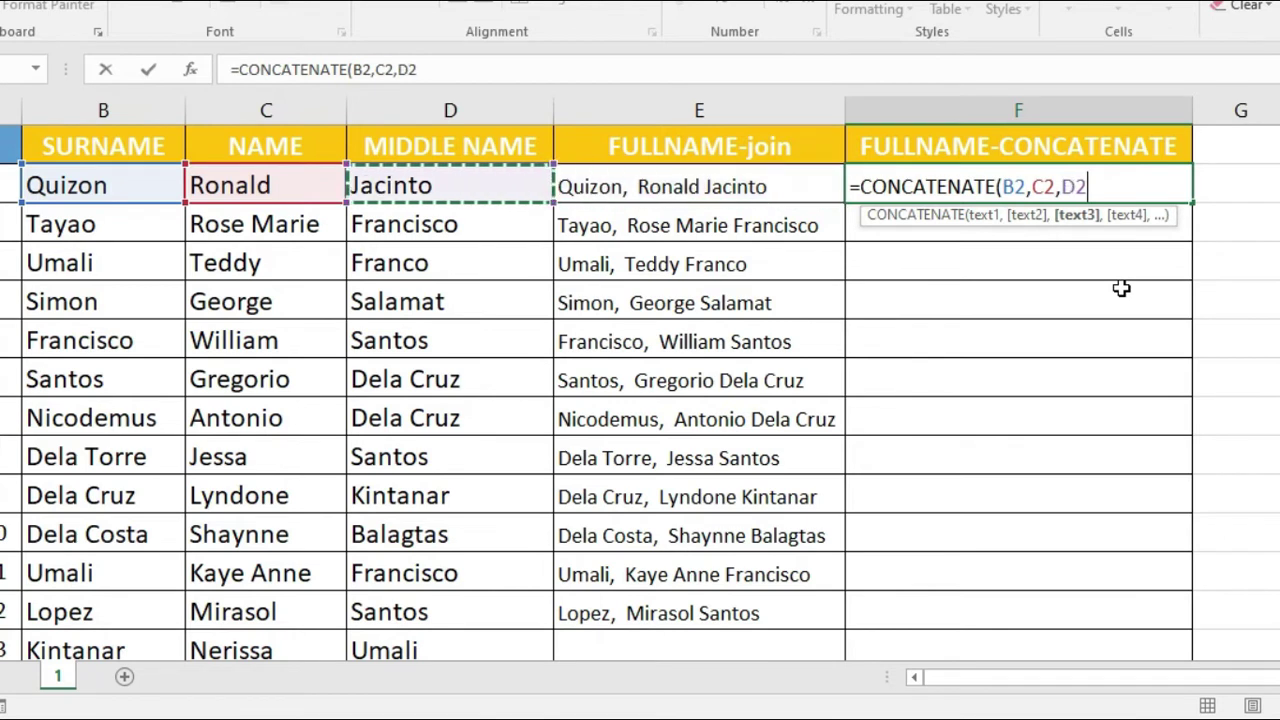
pyautogui.write(')')
pyautogui.press('Return')
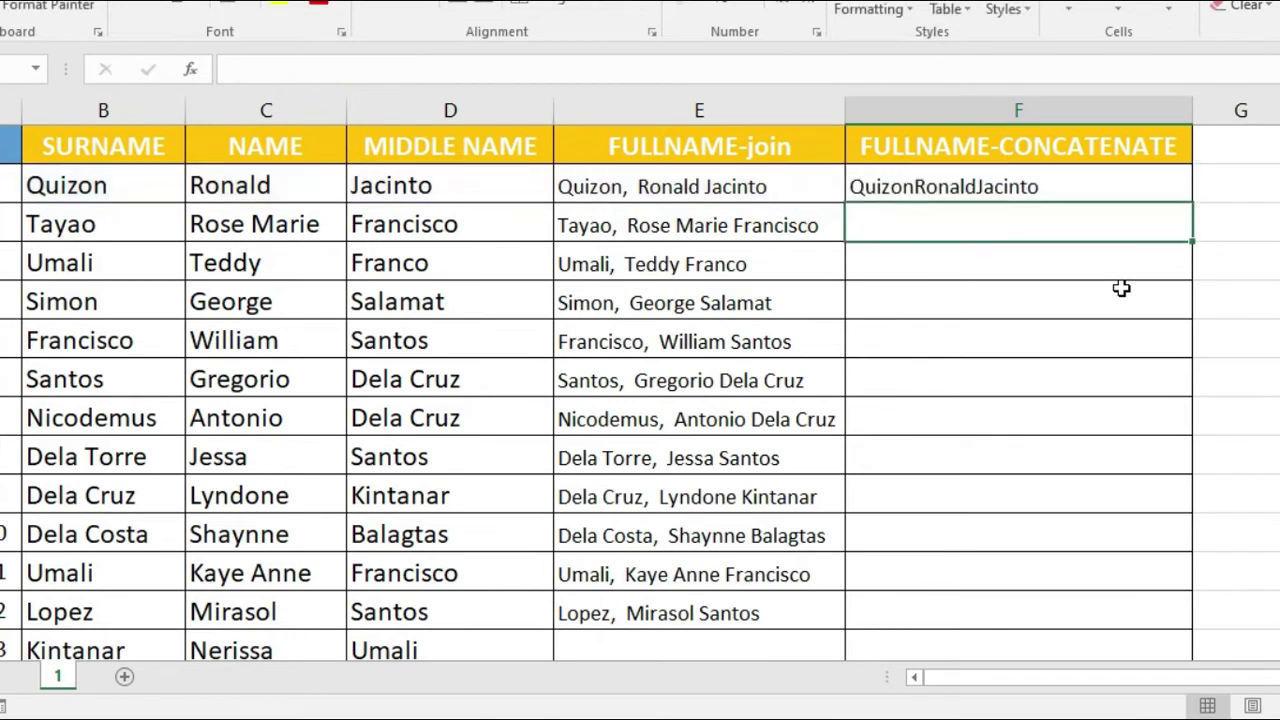
pyautogui.click(1060, 188)
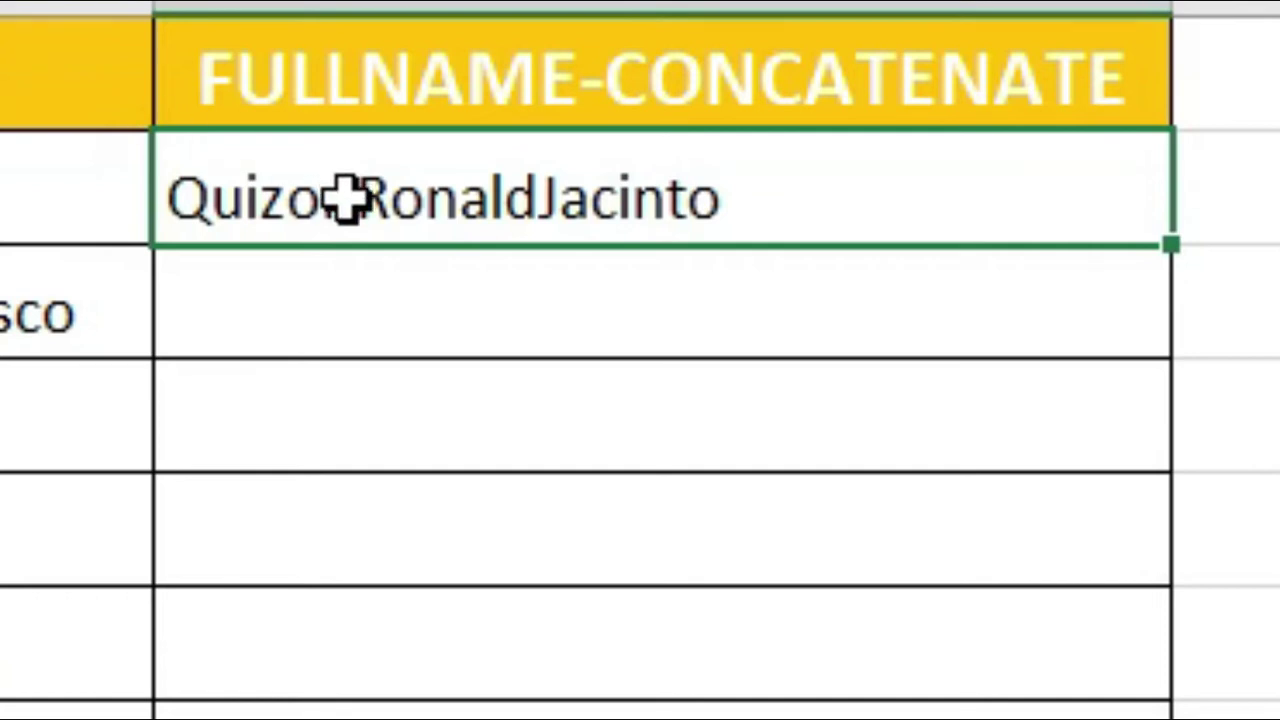
# Edit F2 to =CONCATENATE(B2,", ",C2," ",D2) so the name parts are separated
pyautogui.press('F2')
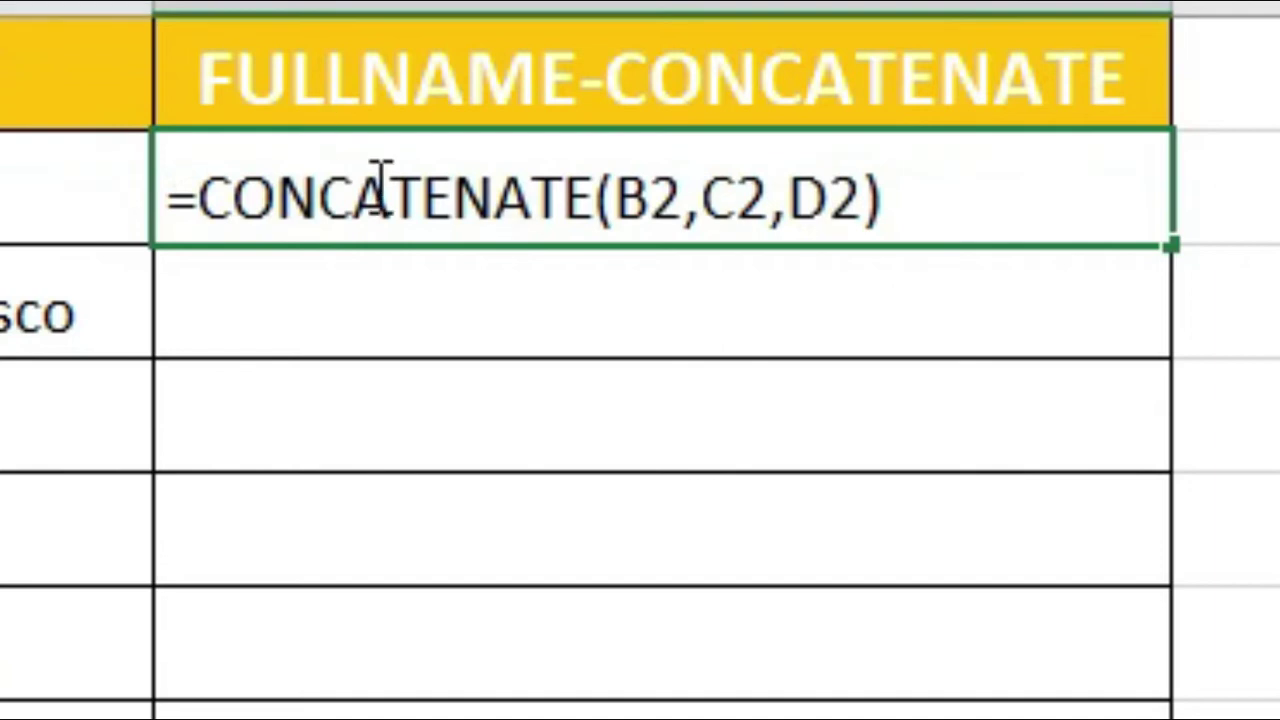
pyautogui.click(697, 212)
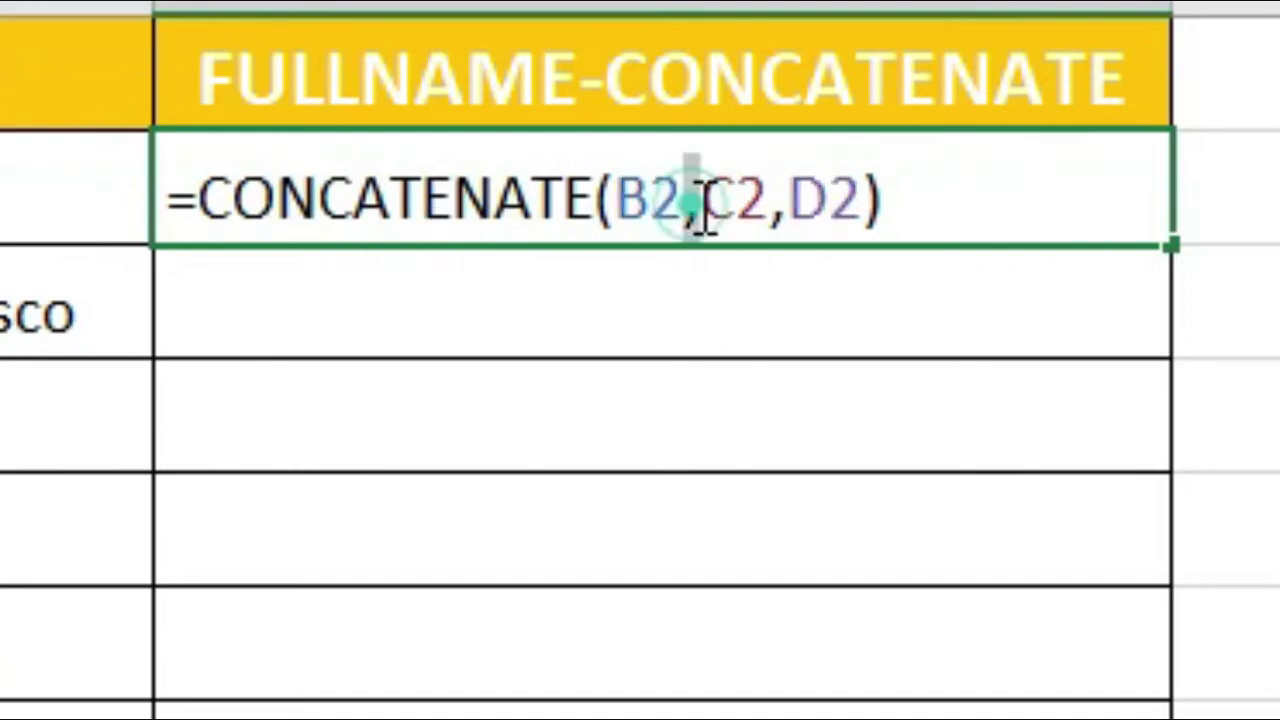
pyautogui.press('Right')
pyautogui.press('Left')
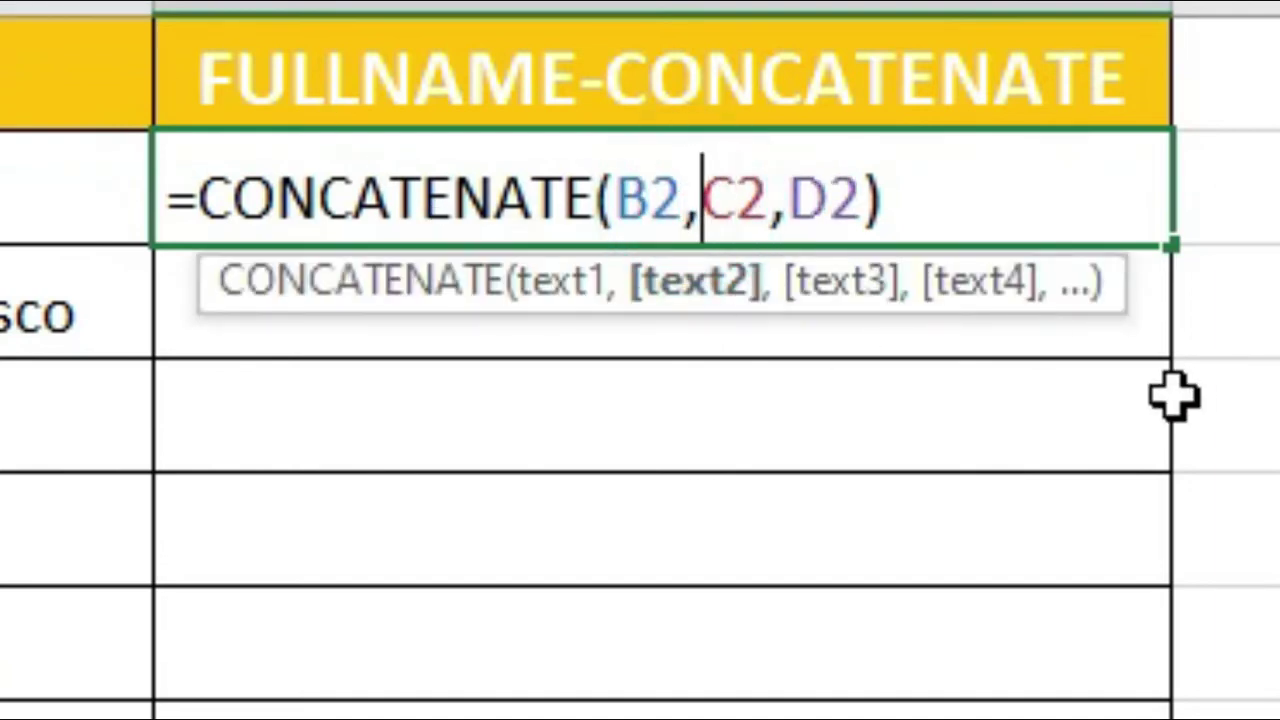
pyautogui.write('", ')
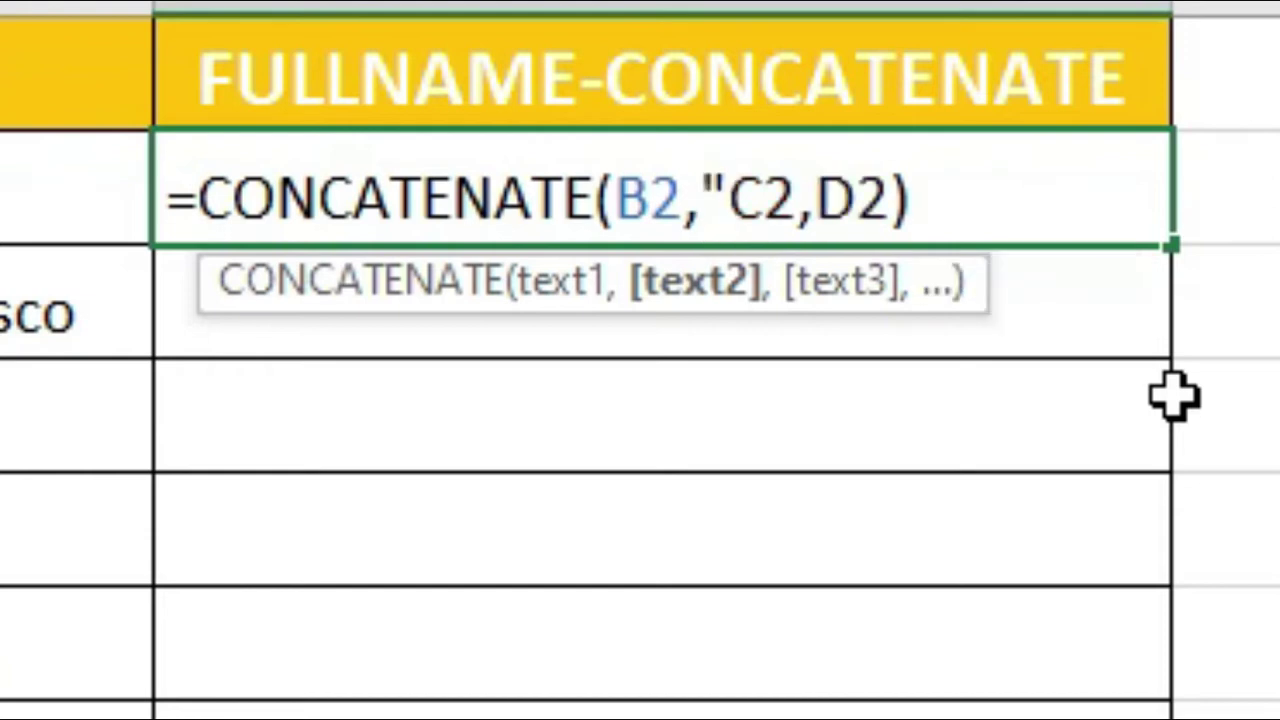
pyautogui.write(' "')
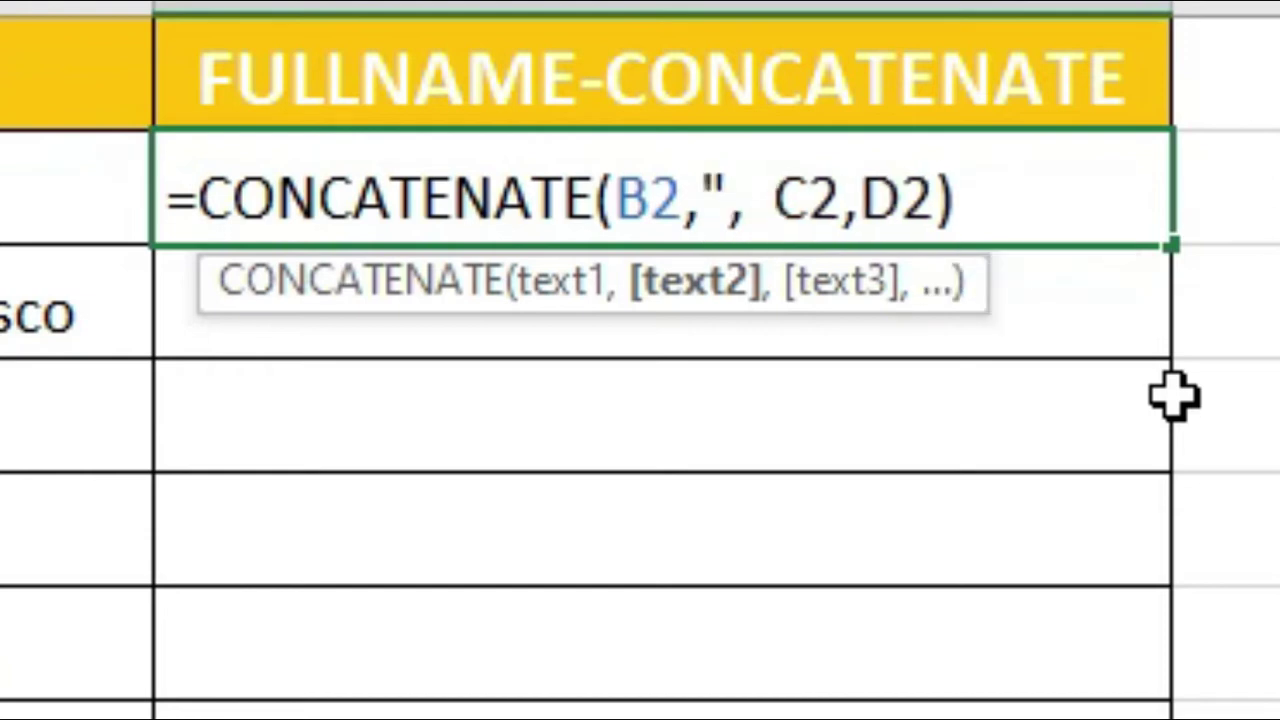
pyautogui.write(',')
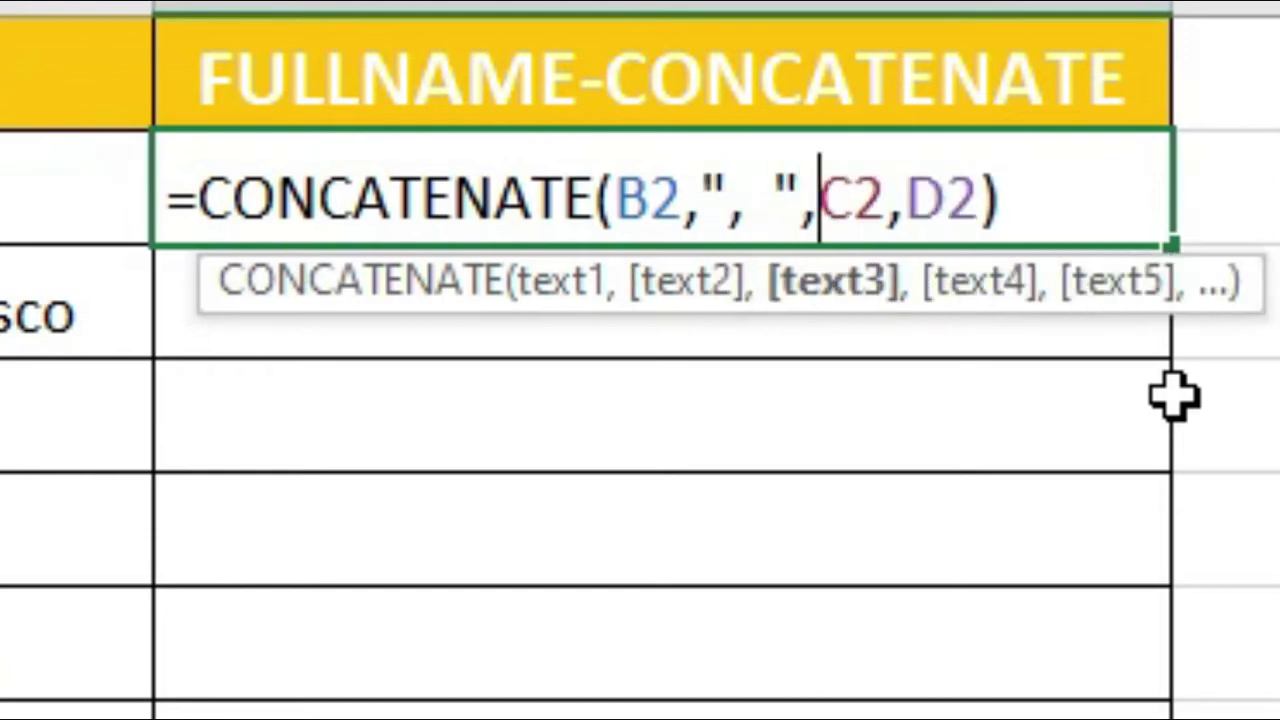
pyautogui.press('Right')
pyautogui.press('Right')
pyautogui.press('Right')
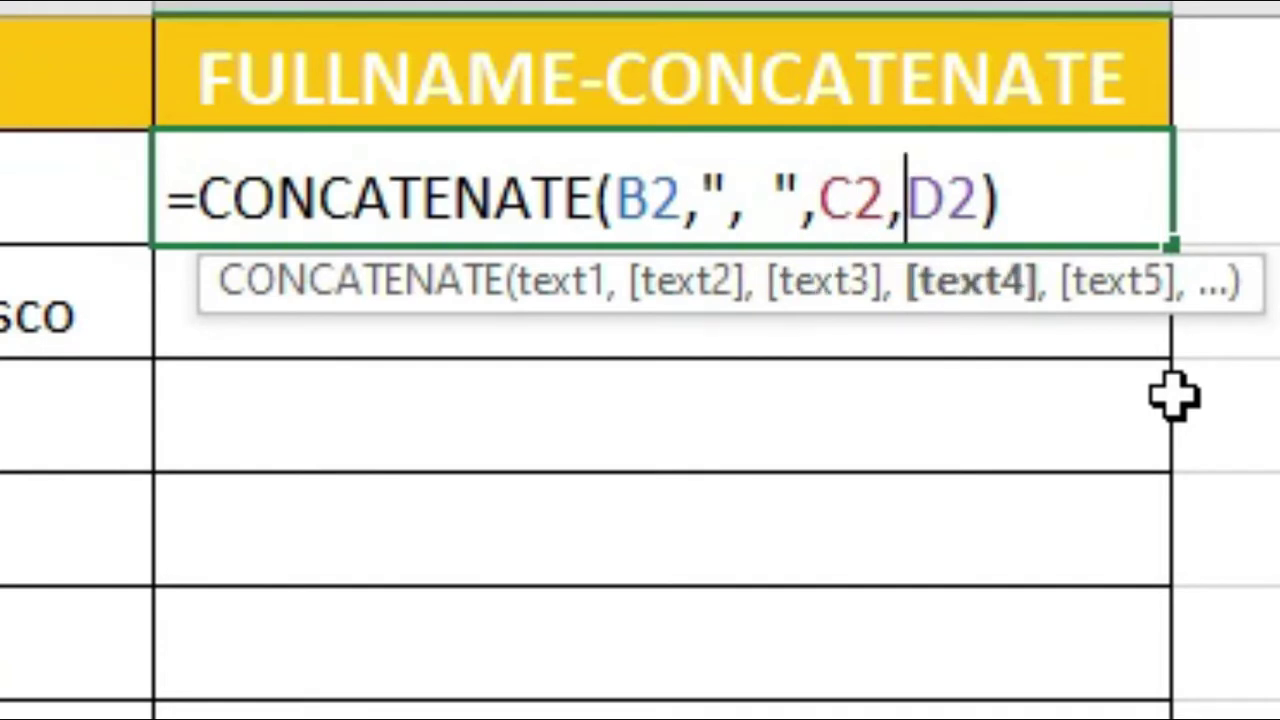
pyautogui.write('"')
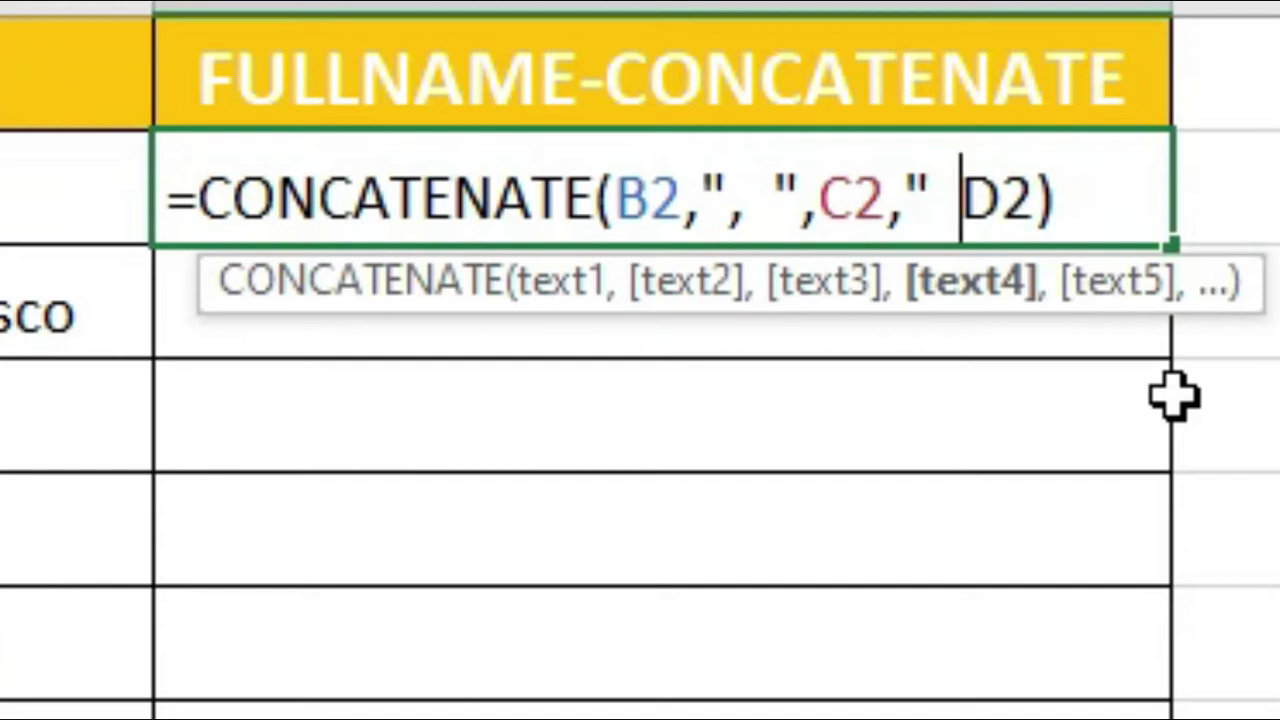
pyautogui.write('  ",')
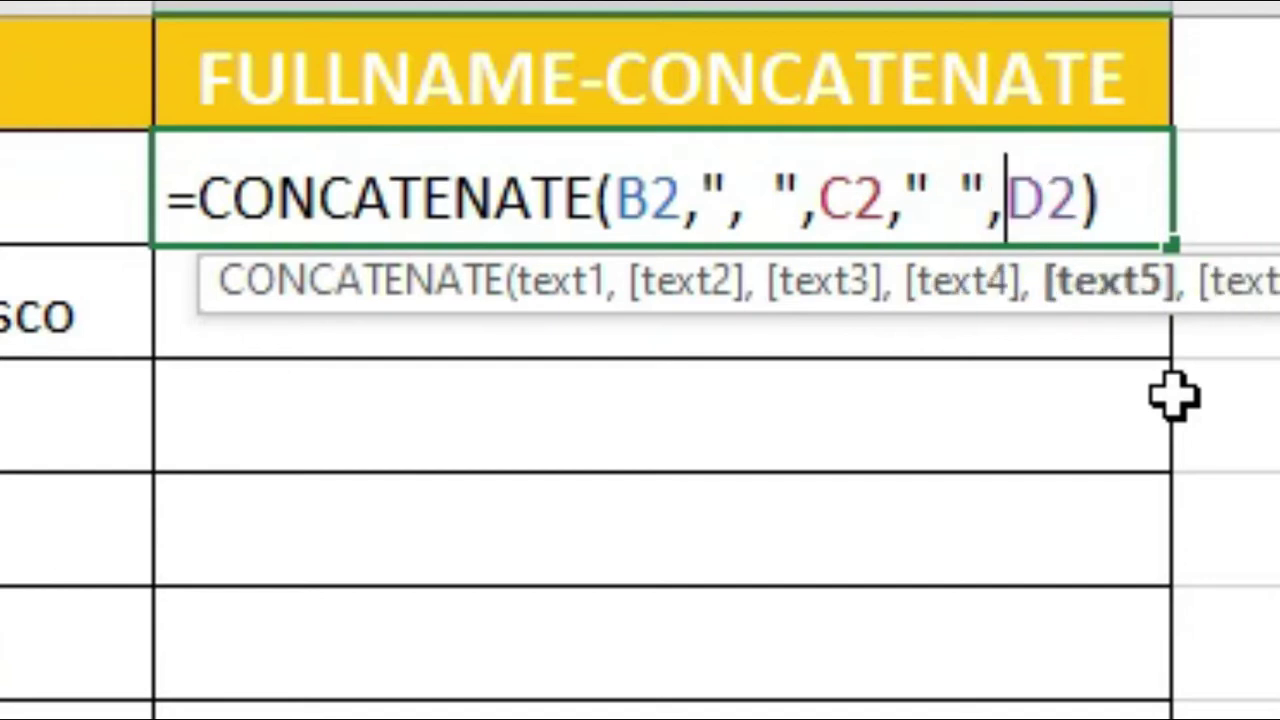
pyautogui.press('Return')
pyautogui.press('Up')
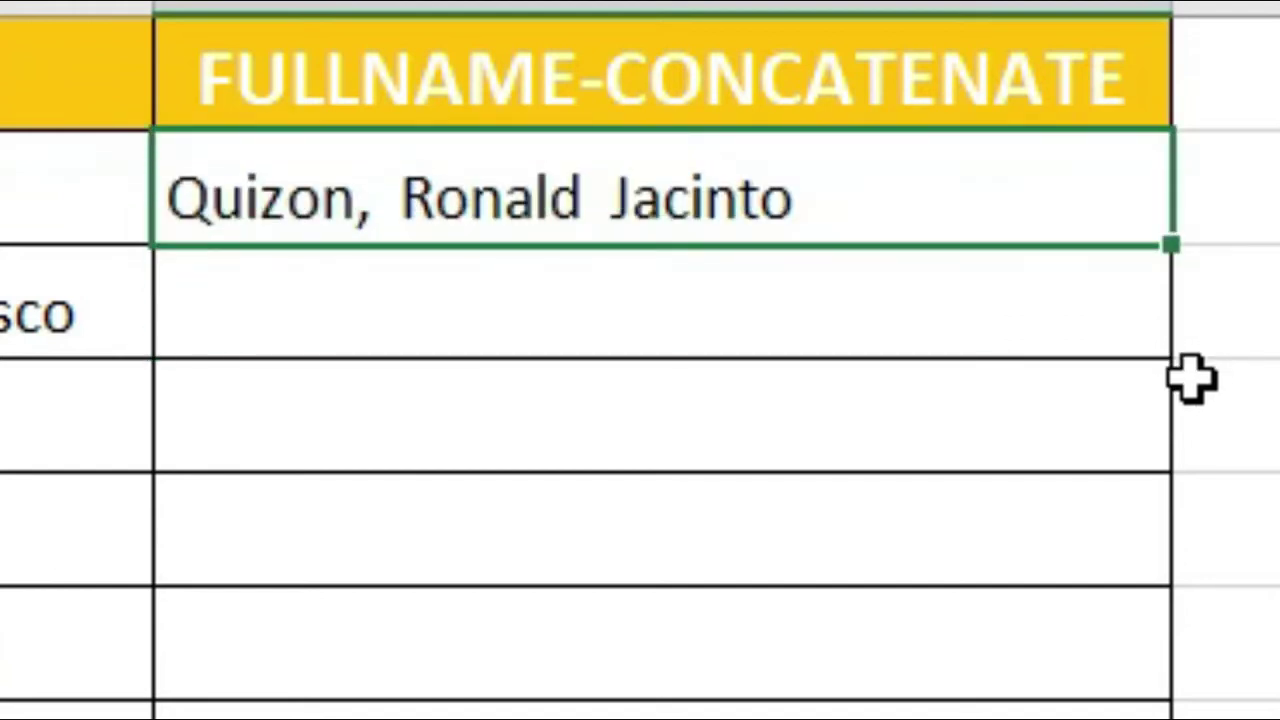
# Fill the CONCATENATE formula down column F, then copy both full-name formulas from row 12 to the last row
pyautogui.moveTo(1170, 245); pyautogui.dragTo(1172, 718)
pyautogui.scroll(-2, 1009, 600)
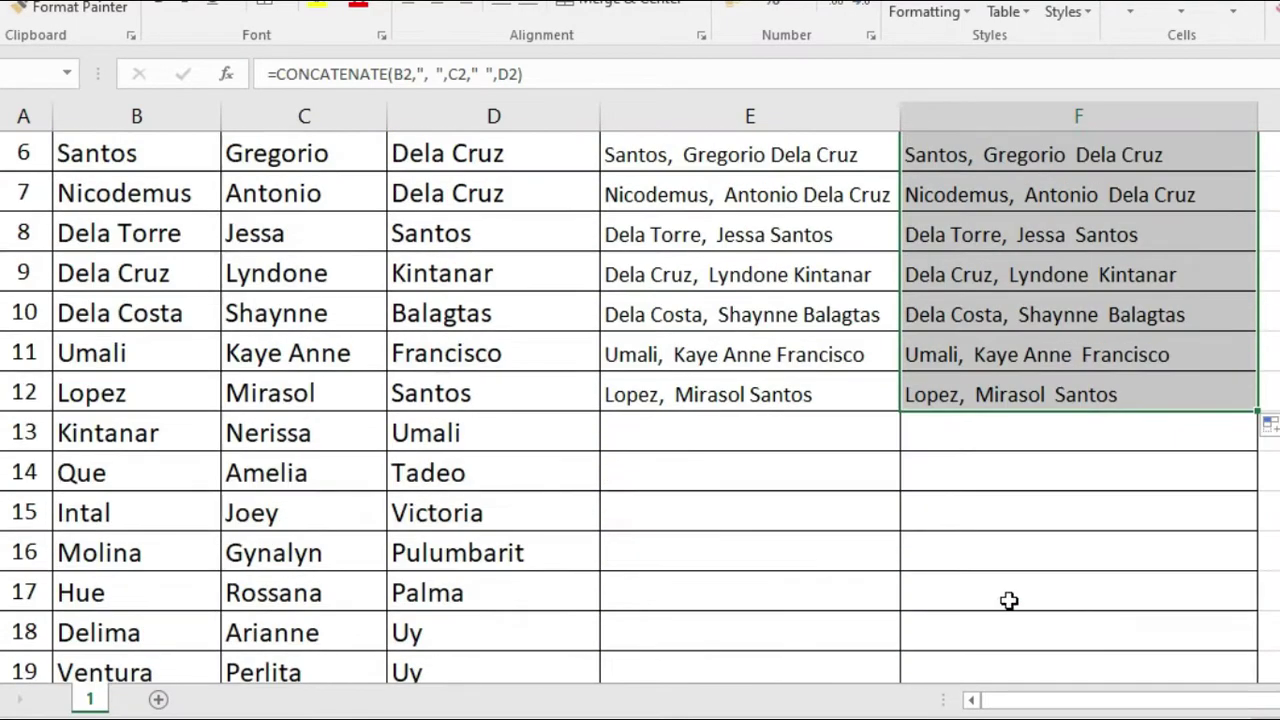
pyautogui.moveTo(652, 408)
pyautogui.mouseDown()
pyautogui.moveTo(671, 397)
pyautogui.moveTo(1080, 397)
pyautogui.mouseUp()
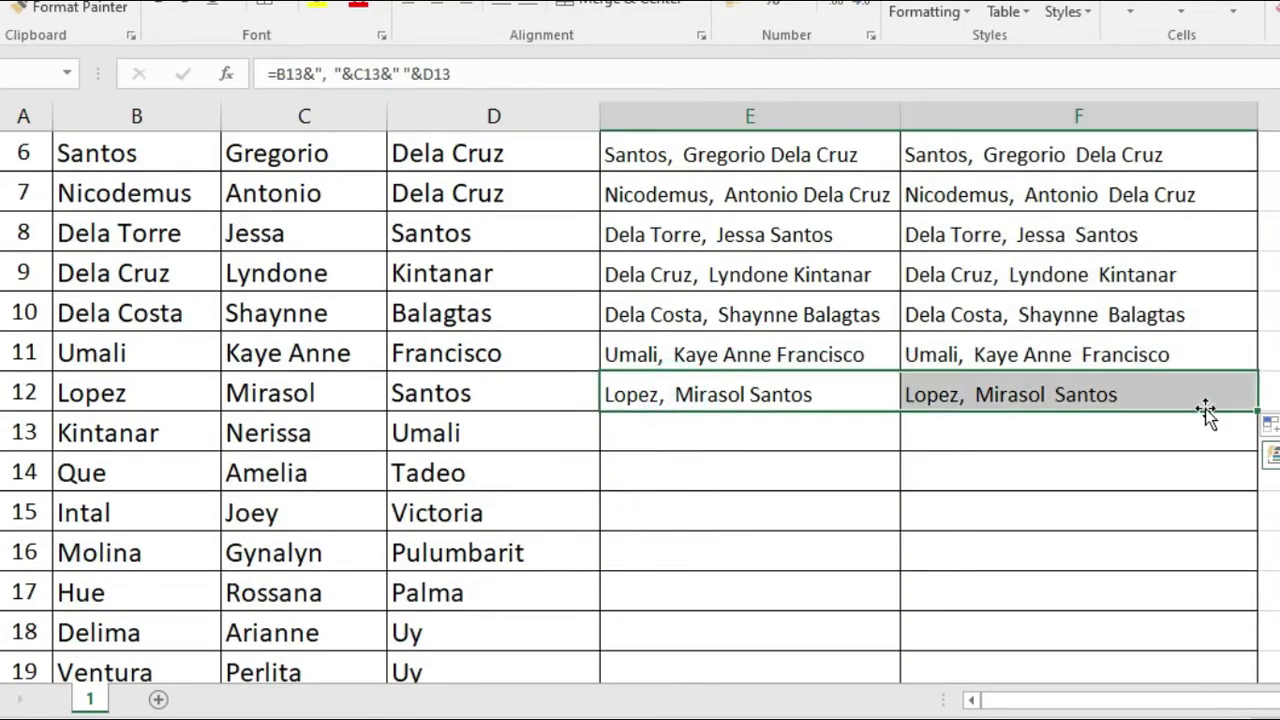
pyautogui.moveTo(1252, 402)
pyautogui.mouseDown()
pyautogui.moveTo(1256, 690)
pyautogui.moveTo(1238, 496)
pyautogui.mouseUp()
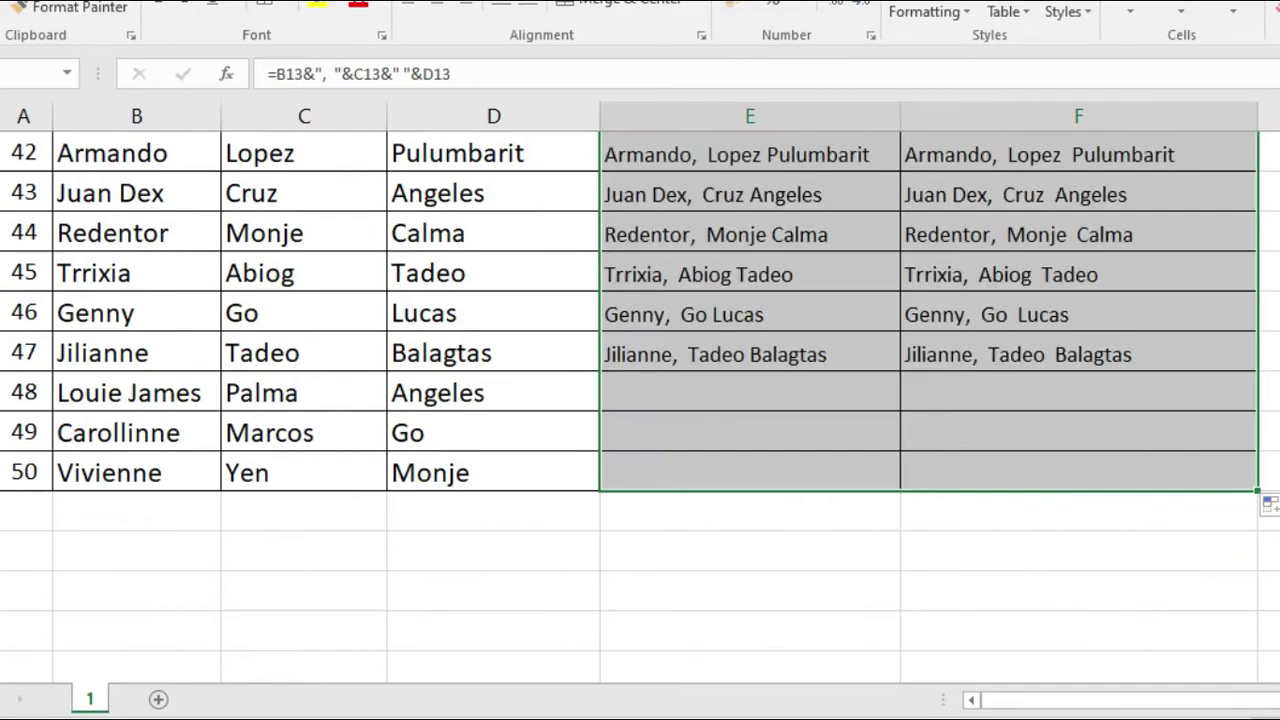
pyautogui.scroll(14, 640, 400)
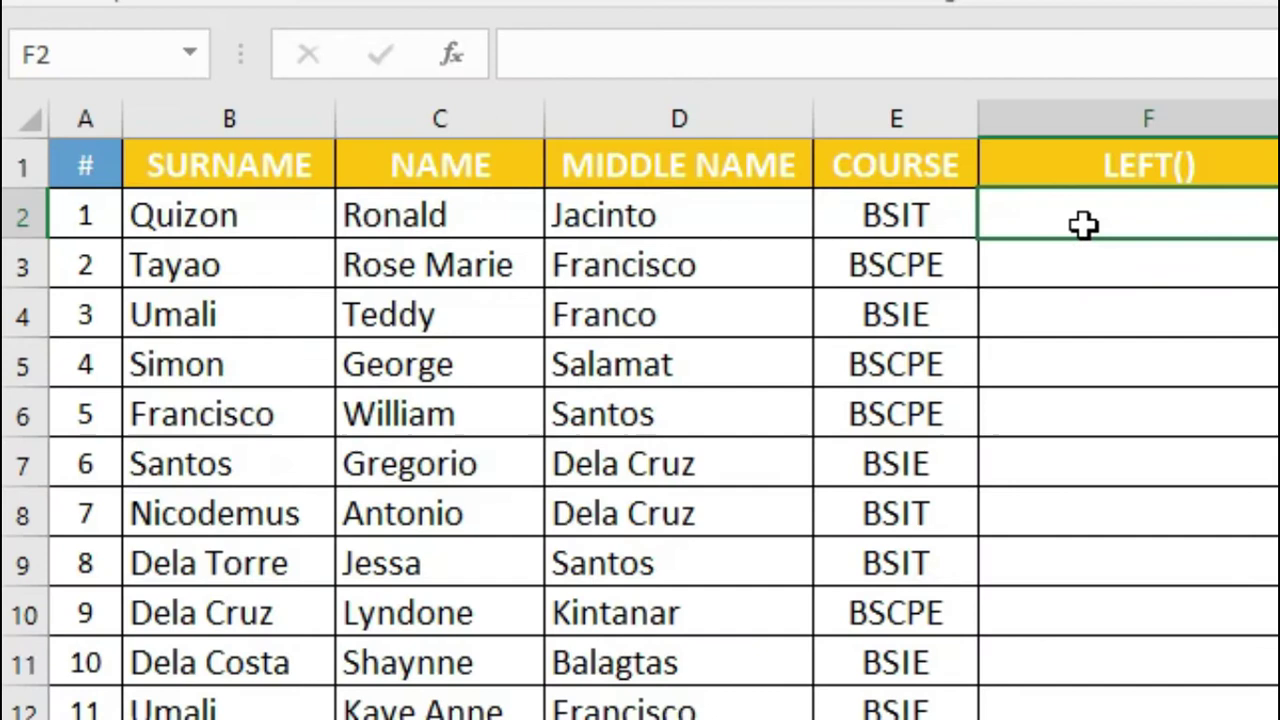
# Enter =LEFT(D2,1) in F2 to get the middle name's first letter
pyautogui.doubleClick(1085, 225)
pyautogui.write('=')
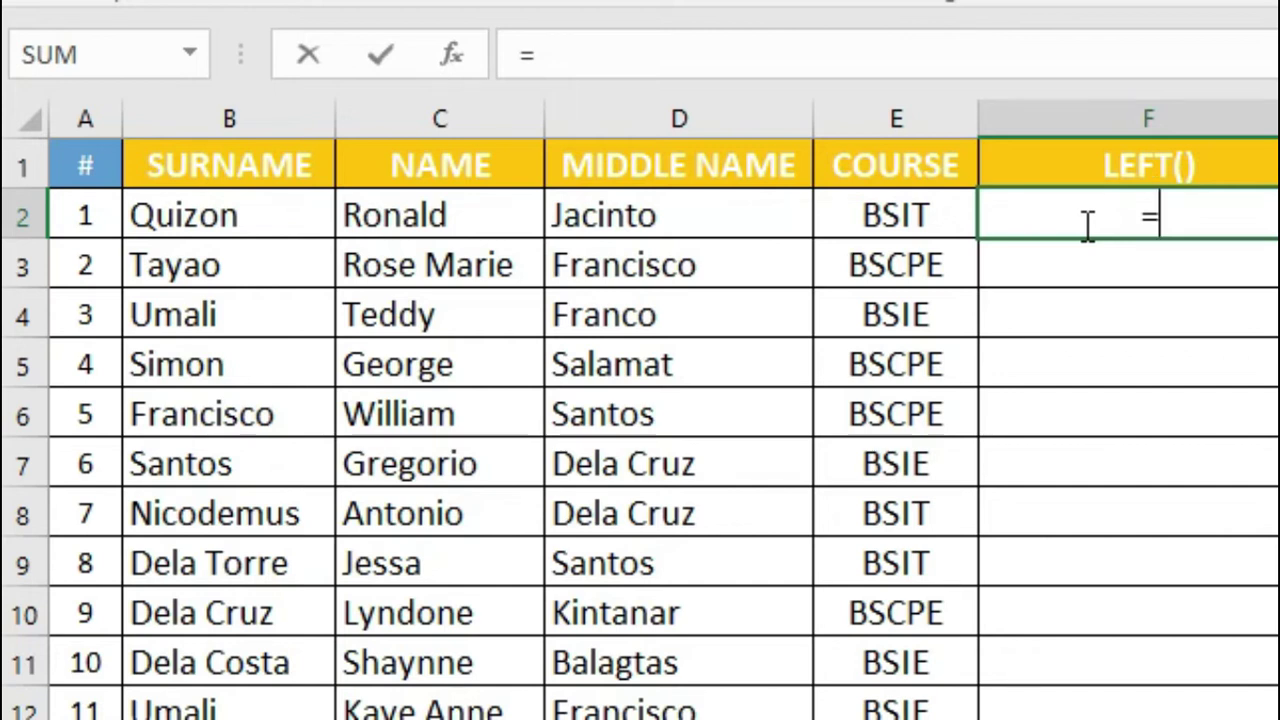
pyautogui.write('LEFFT')
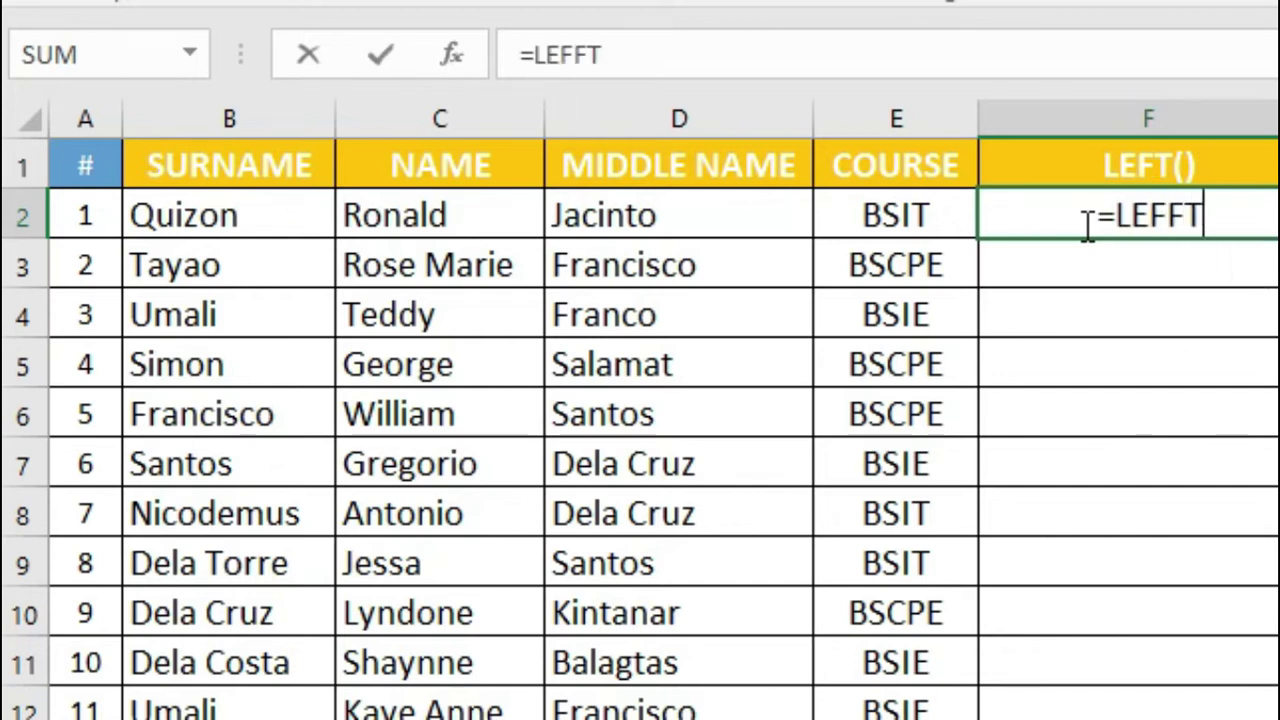
pyautogui.press('BackSpace')
pyautogui.press('BackSpace')
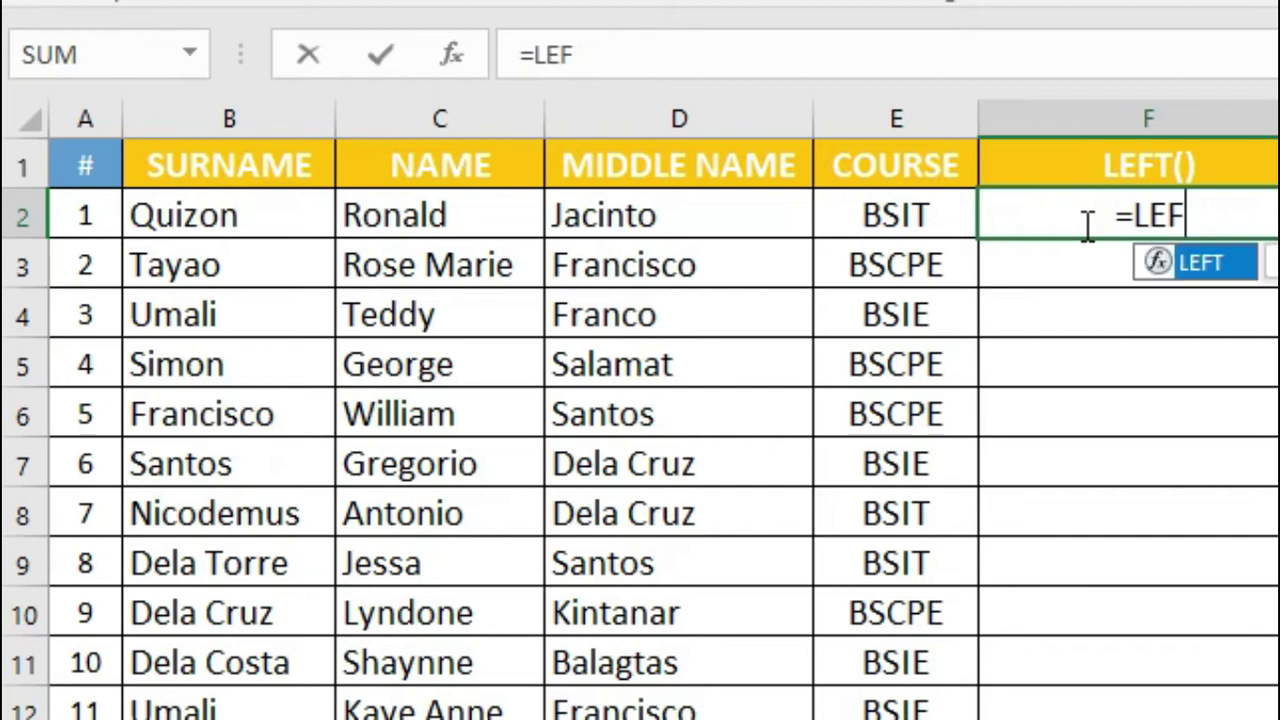
pyautogui.press('Tab')
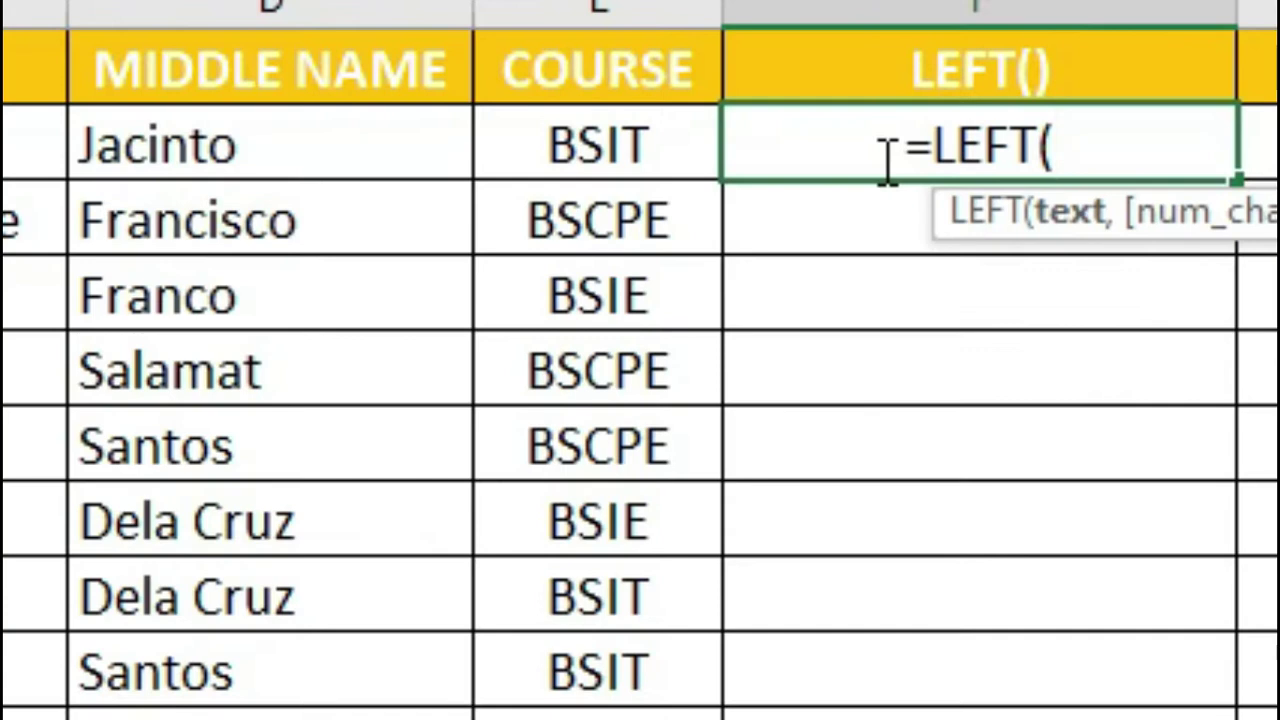
pyautogui.press('Left')
pyautogui.press('Left')
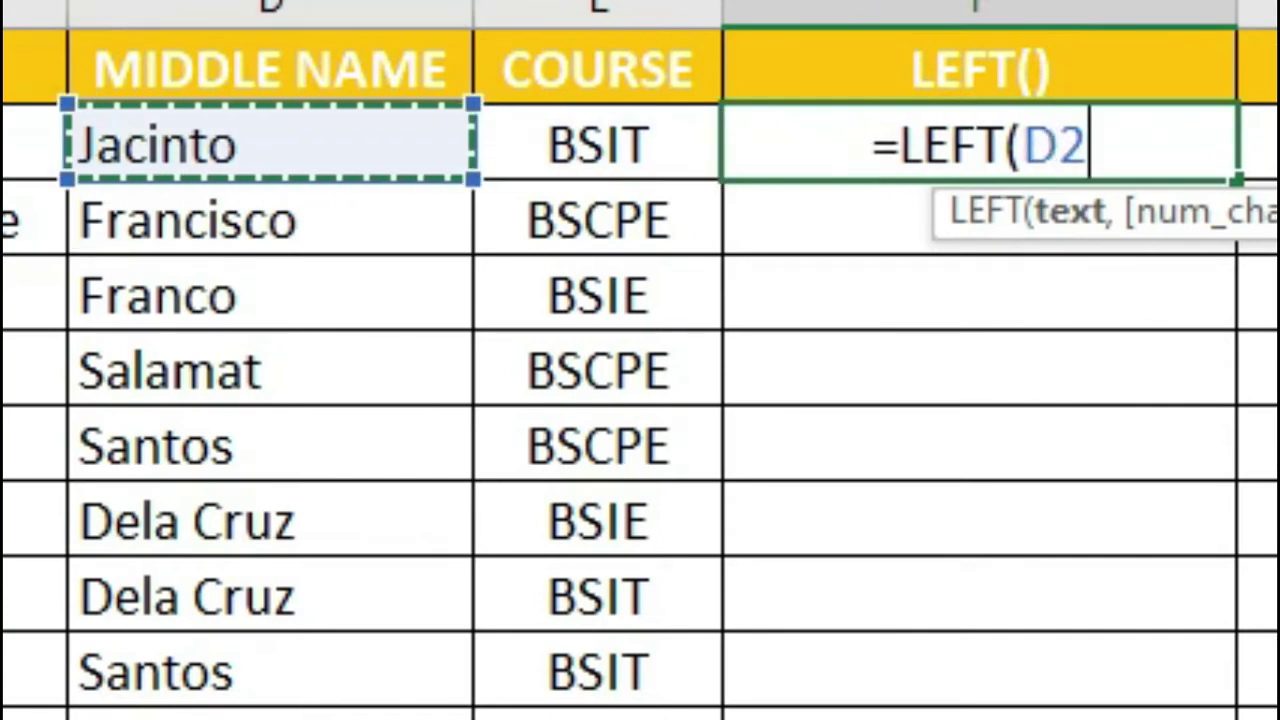
pyautogui.press('F2')
pyautogui.write(',')
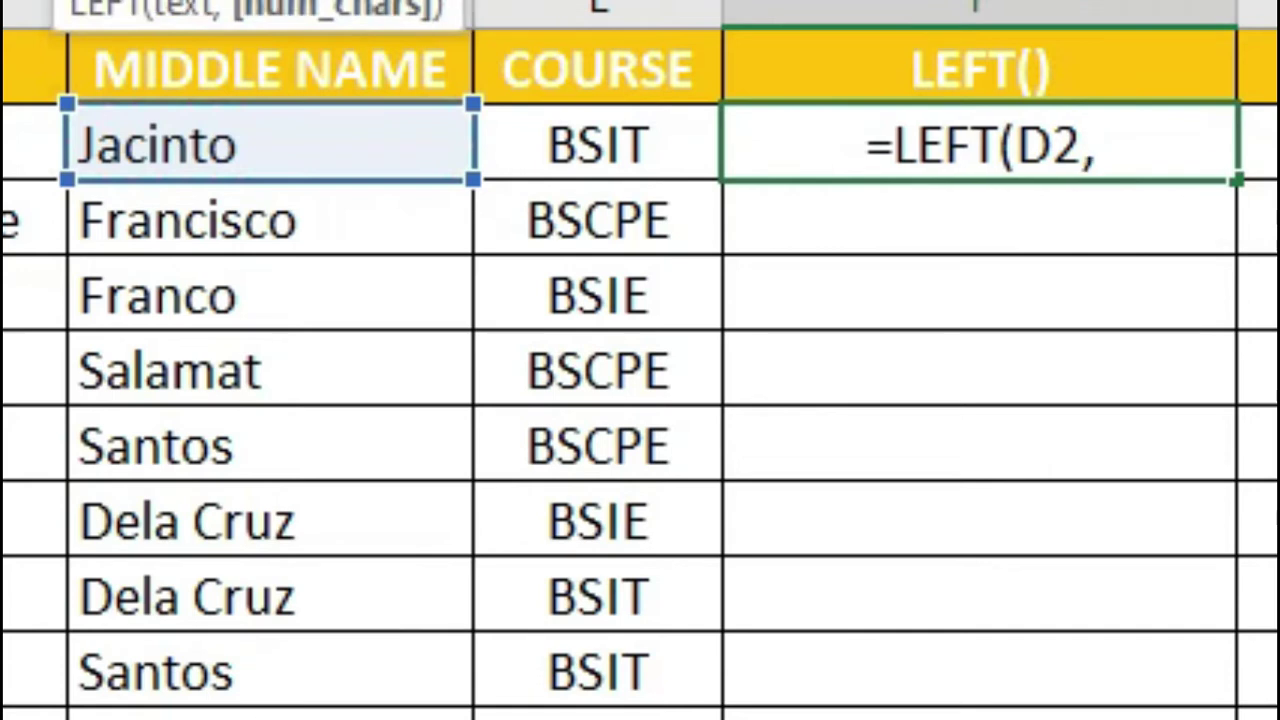
pyautogui.write('1')
pyautogui.press('Return')
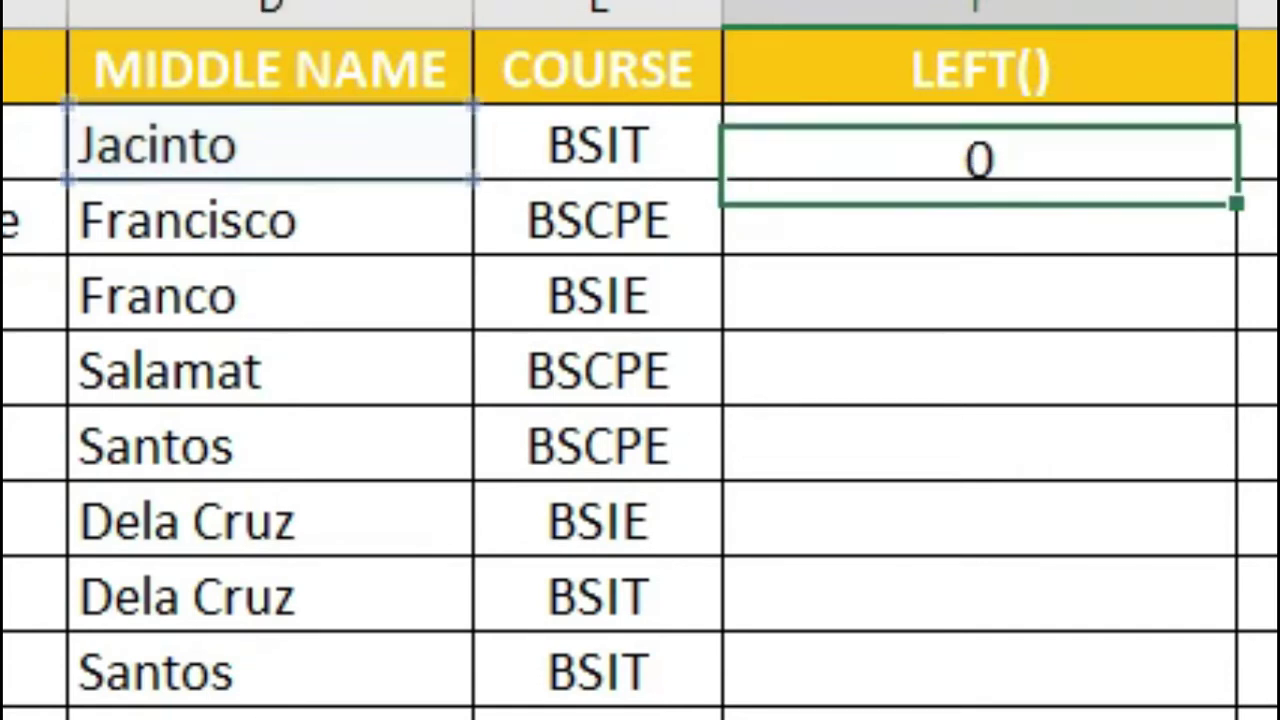
# Append &"." to the F2 formula so the initial shows as J
pyautogui.click(980, 143)
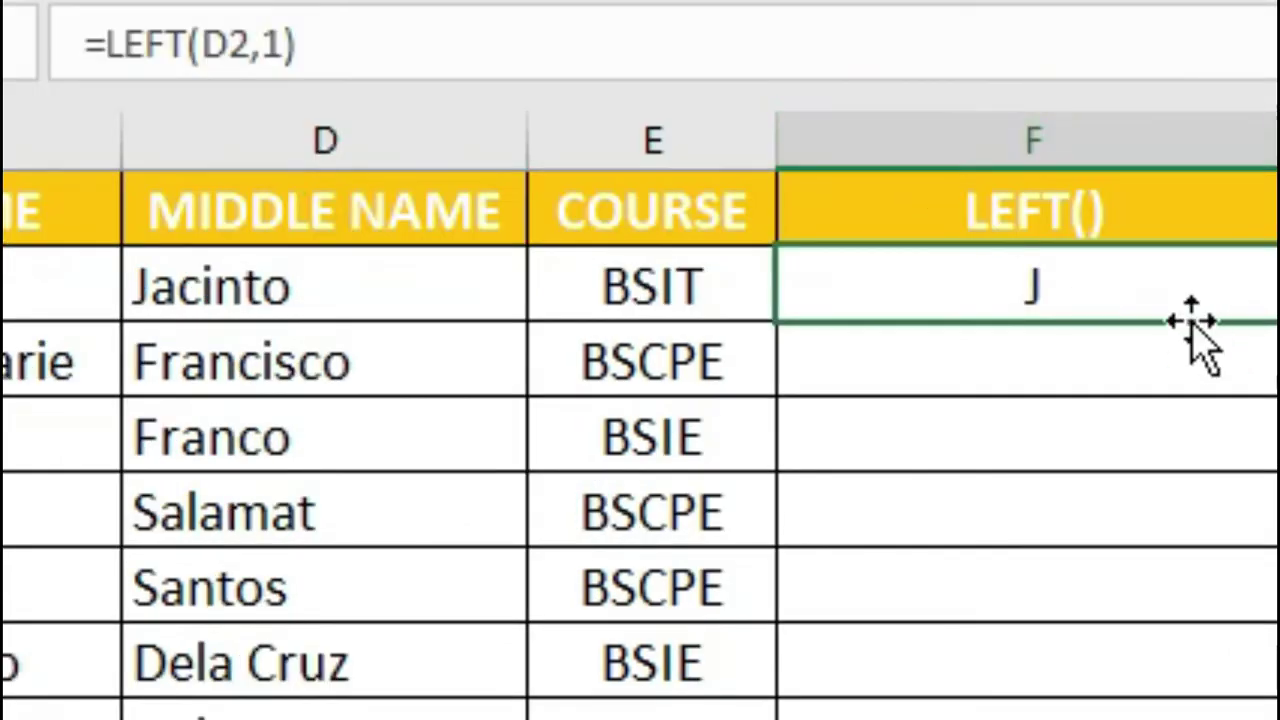
pyautogui.click(468, 58)
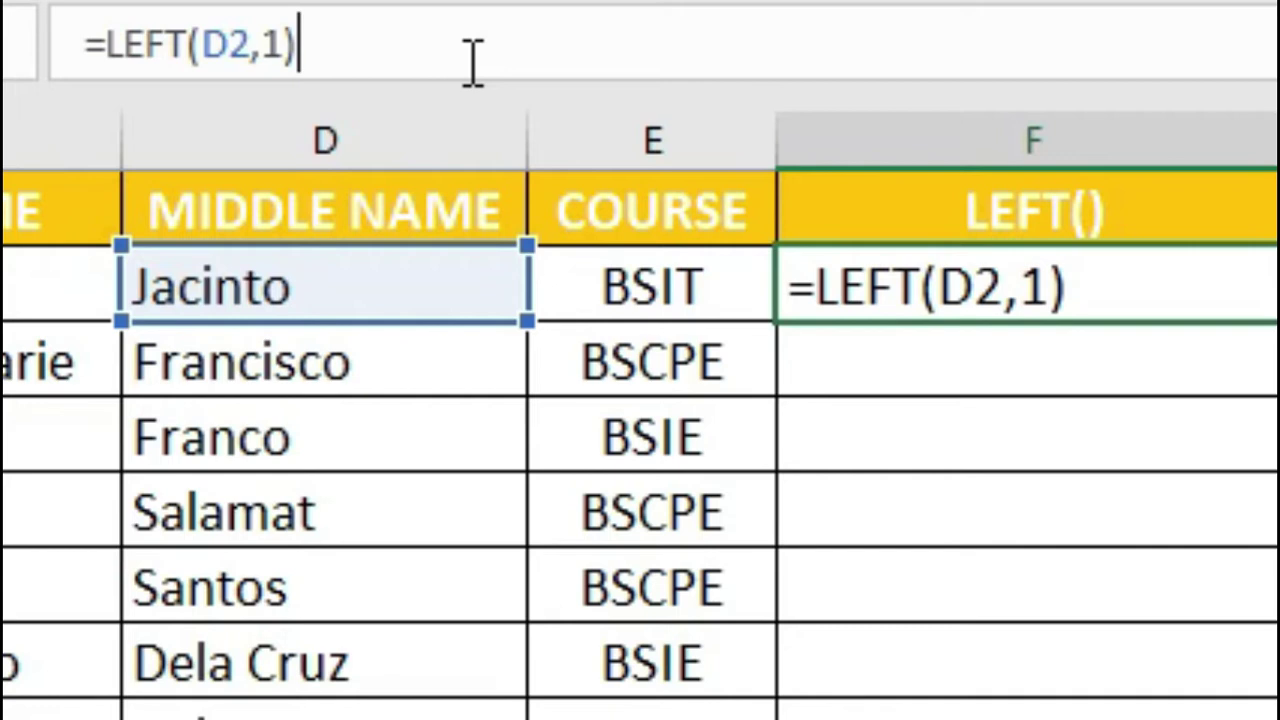
pyautogui.write('&"."')
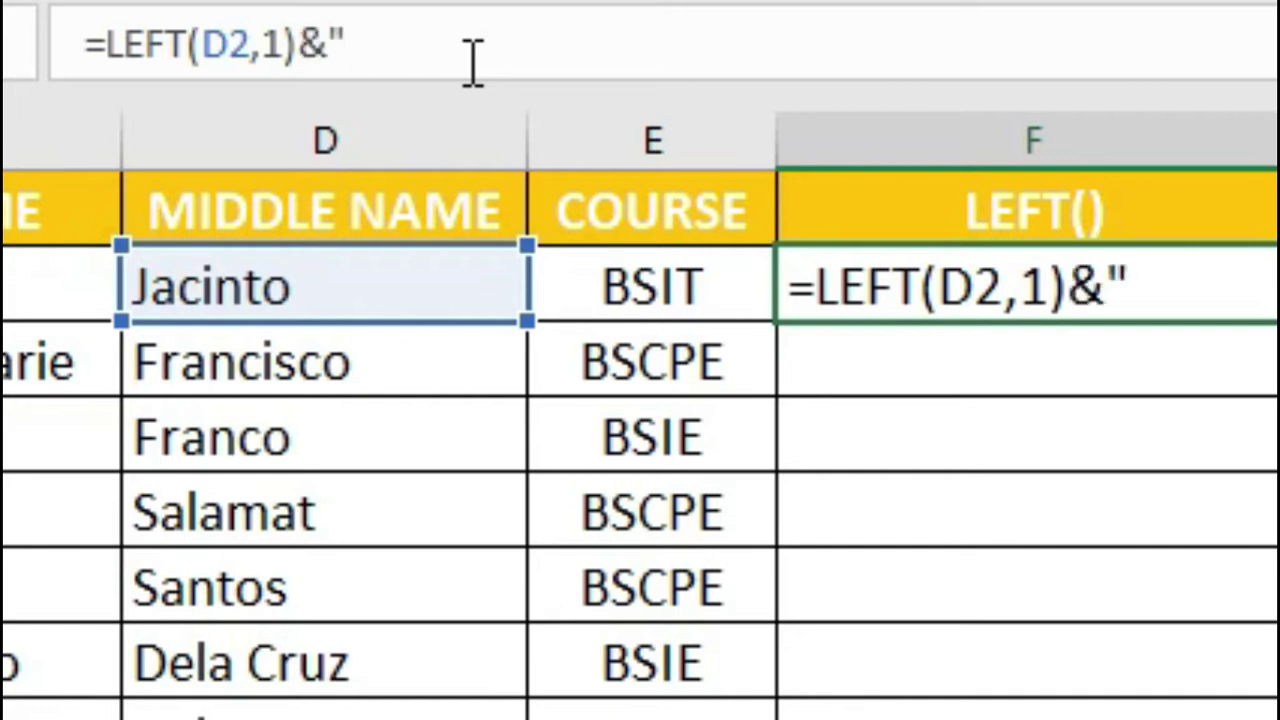
pyautogui.press('Return')
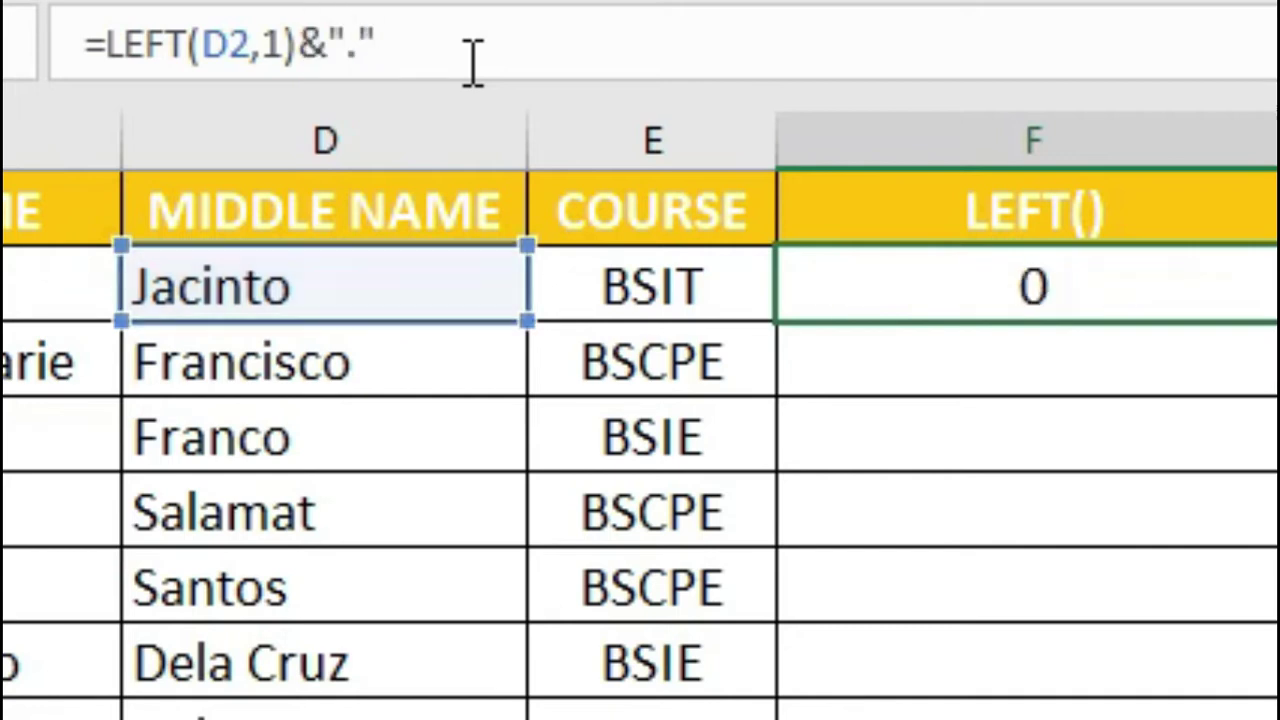
pyautogui.press('Up')
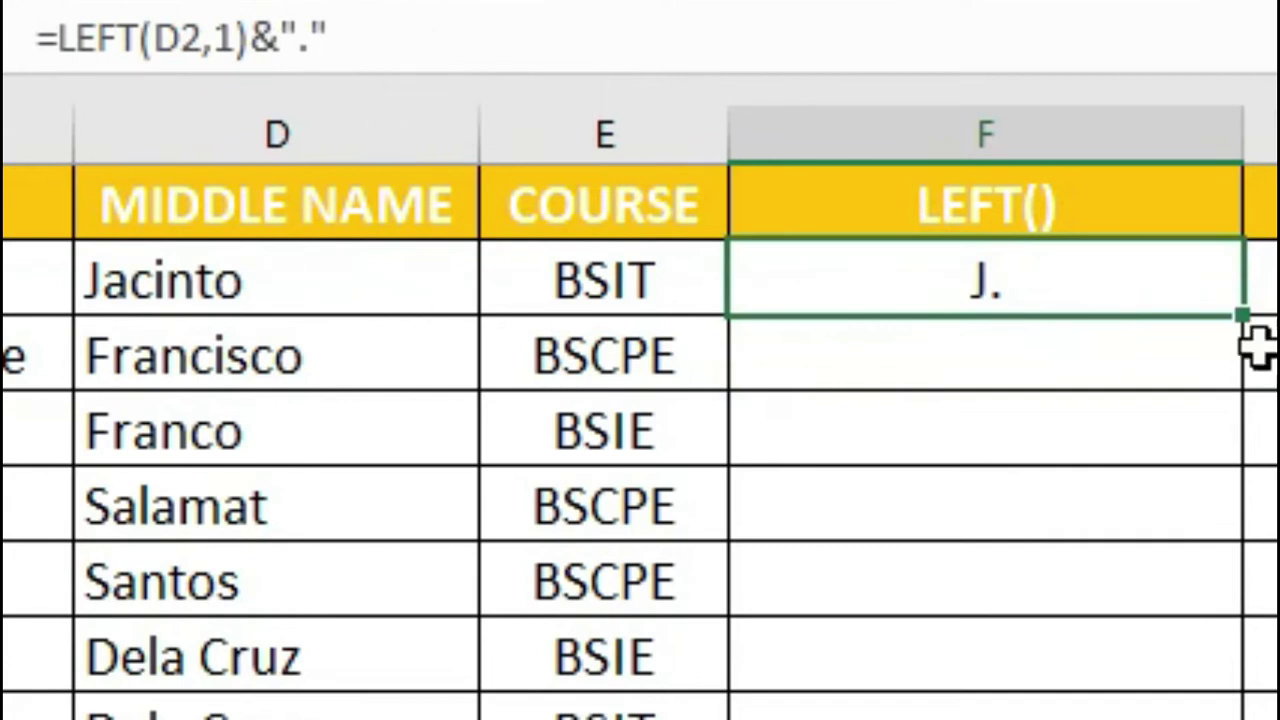
# Fill the middle-initial formula down the entire LEFT() column
pyautogui.moveTo(1240, 314); pyautogui.dragTo(1250, 712)
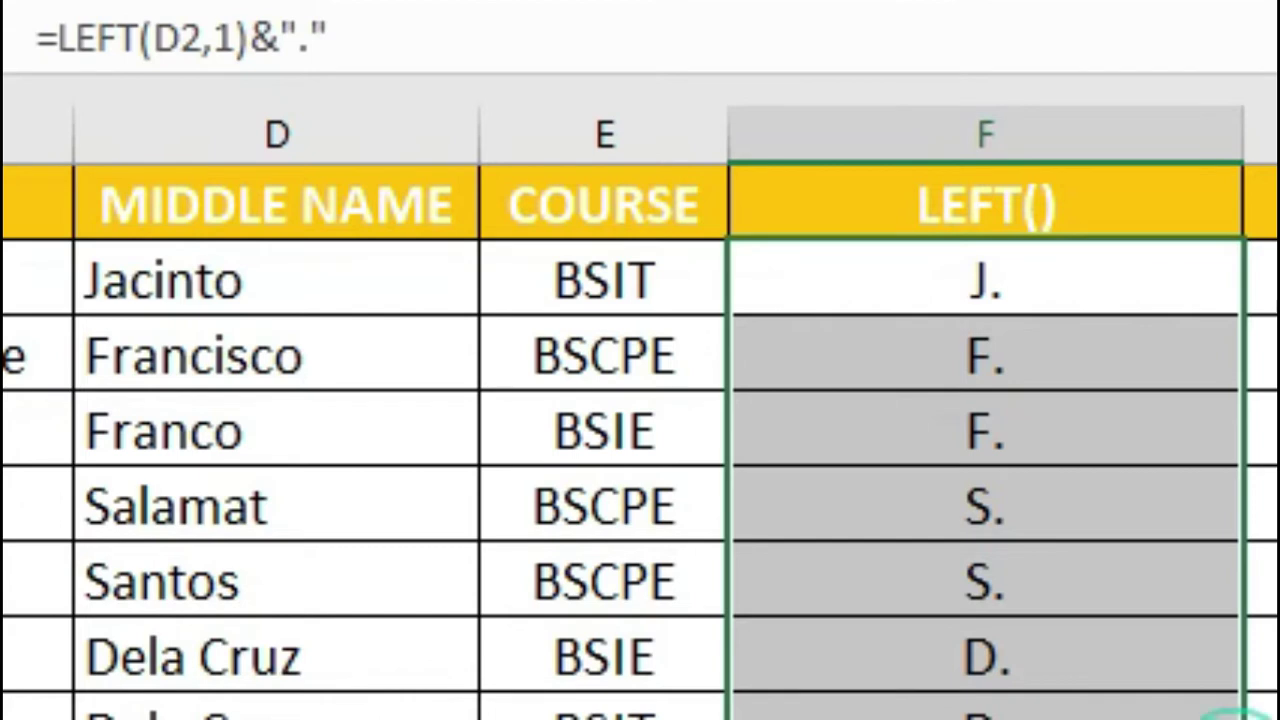
pyautogui.moveTo(1243, 719); pyautogui.dragTo(1205, 719)
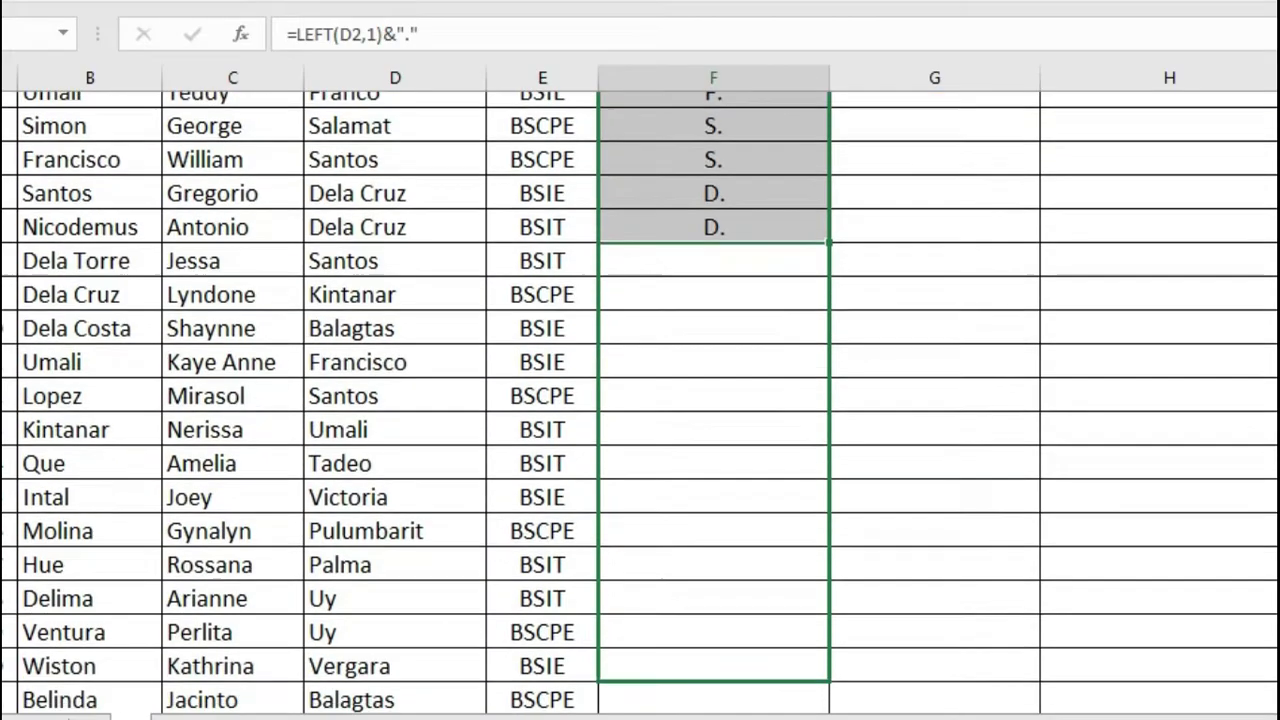
pyautogui.moveTo(803, 700); pyautogui.dragTo(749, 660)
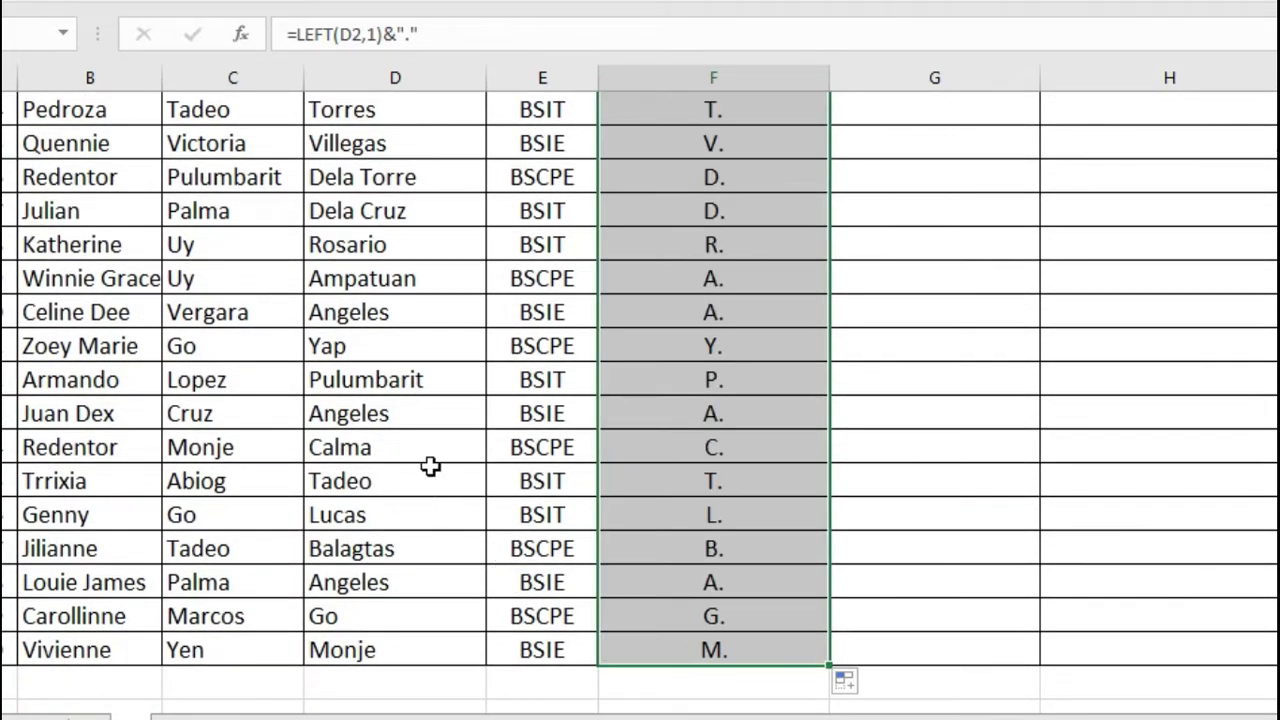
pyautogui.scroll(3, 429, 466)
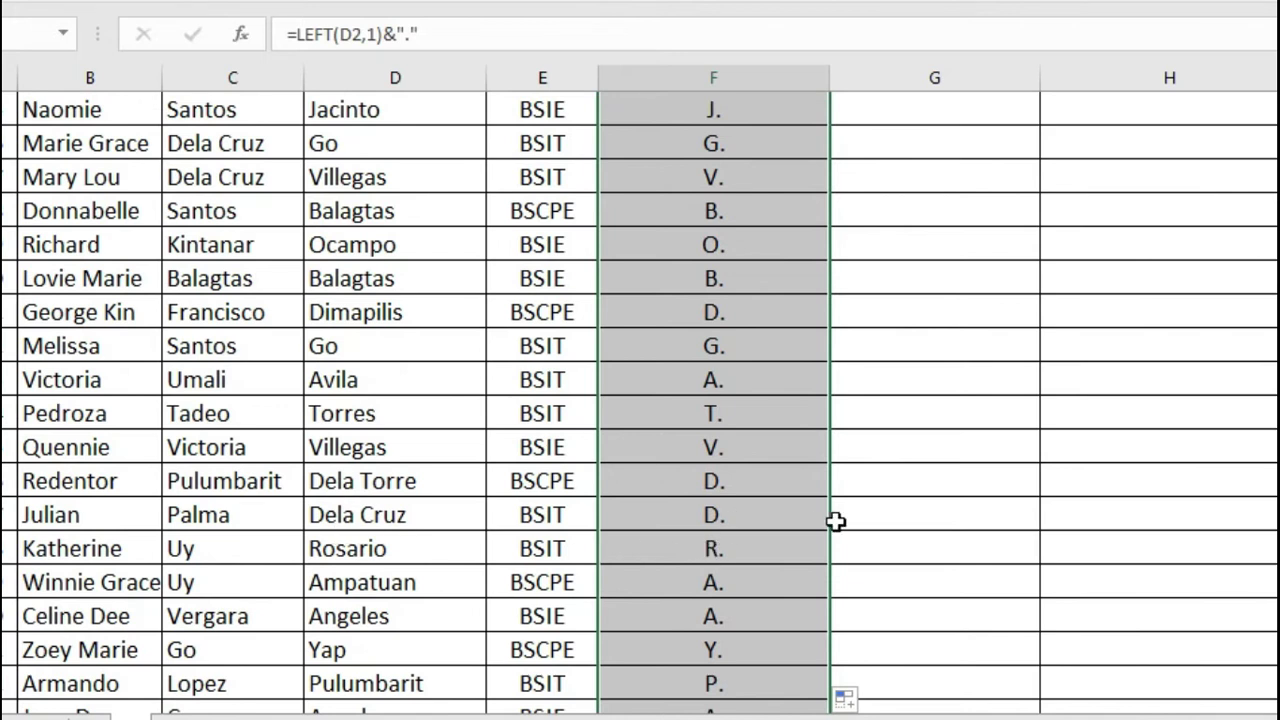
pyautogui.scroll(4, 892, 530)
pyautogui.scroll(4, 890, 525)
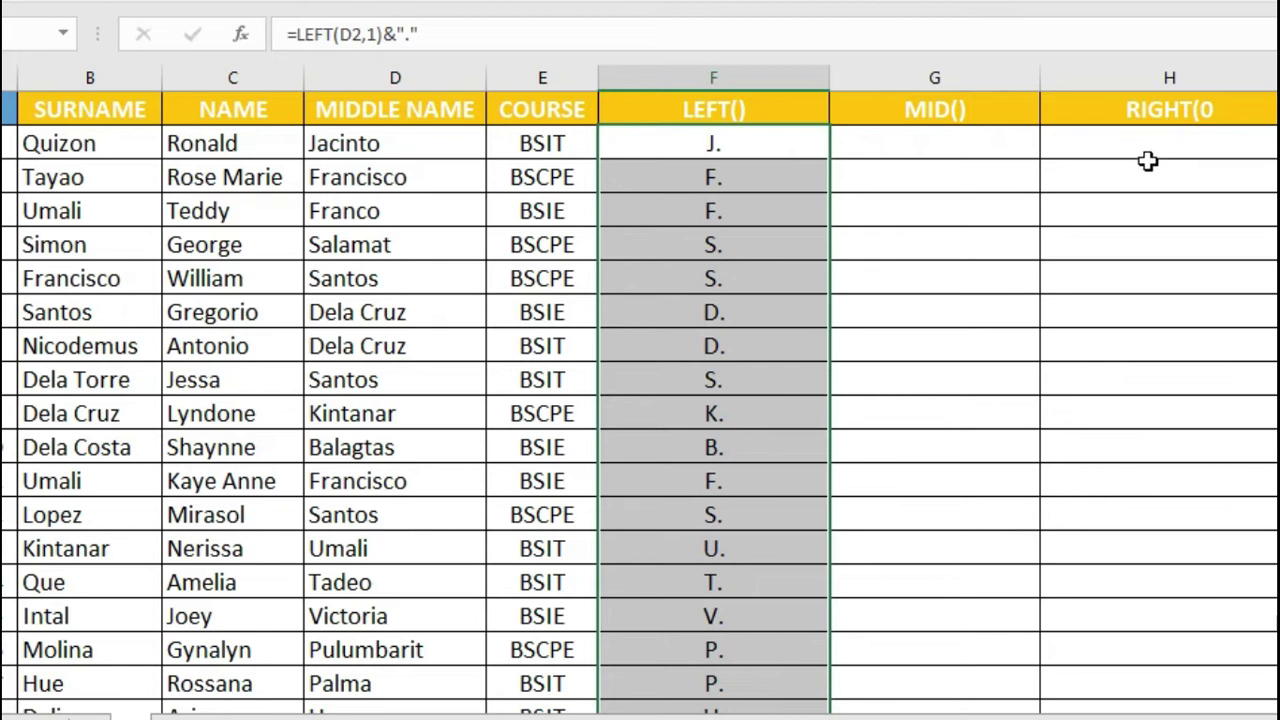
# Enter =RIGHT(E2,2) in H2 and fill it down the whole student list
pyautogui.click(1108, 157)
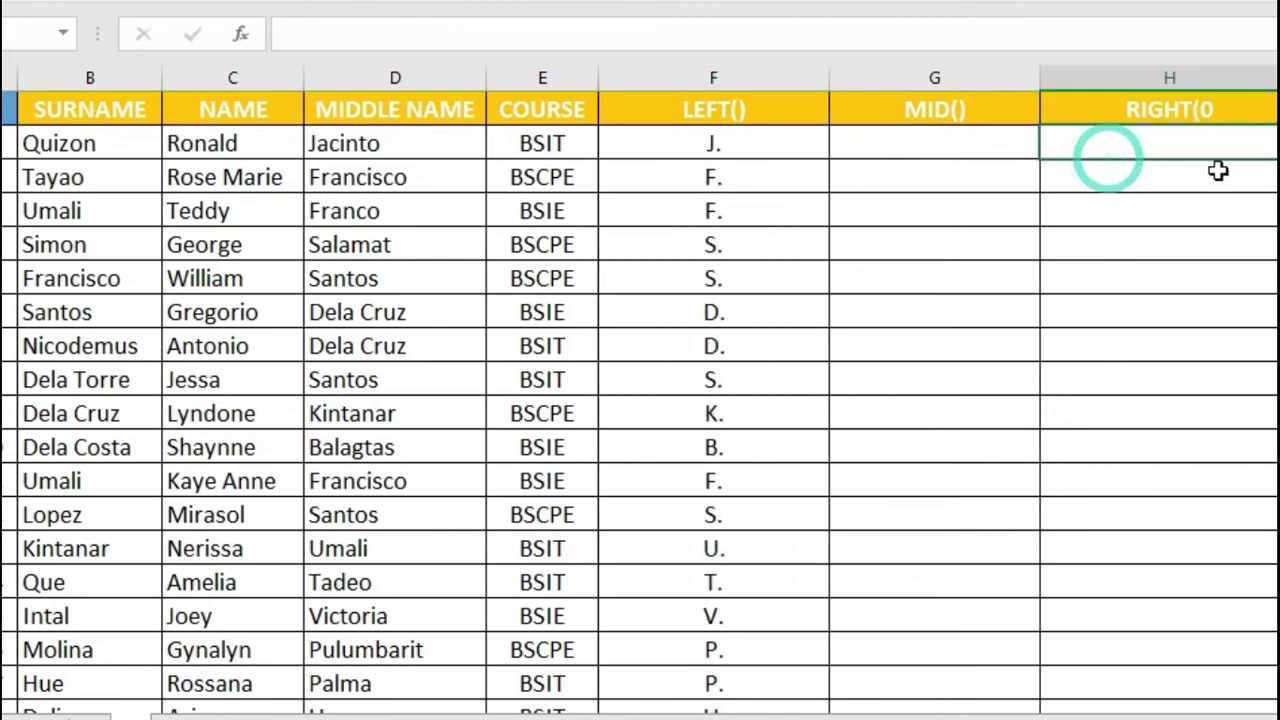
pyautogui.write('=RIGHT')
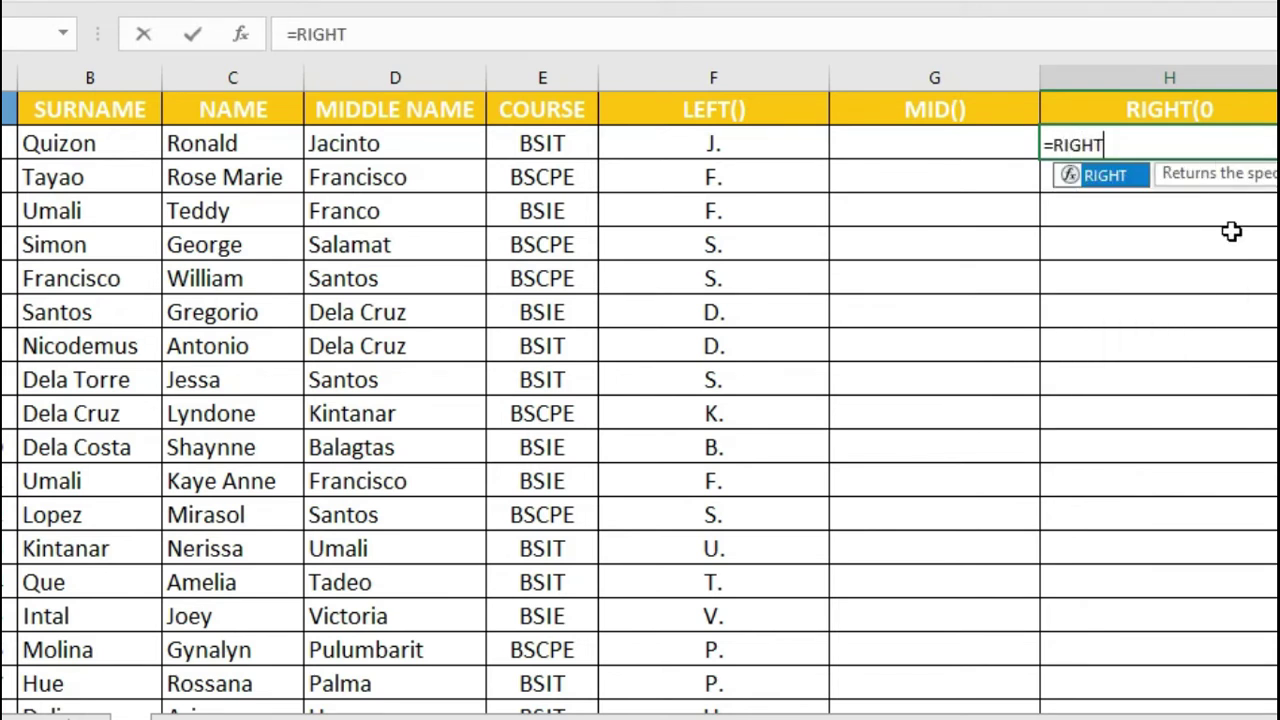
pyautogui.write('(')
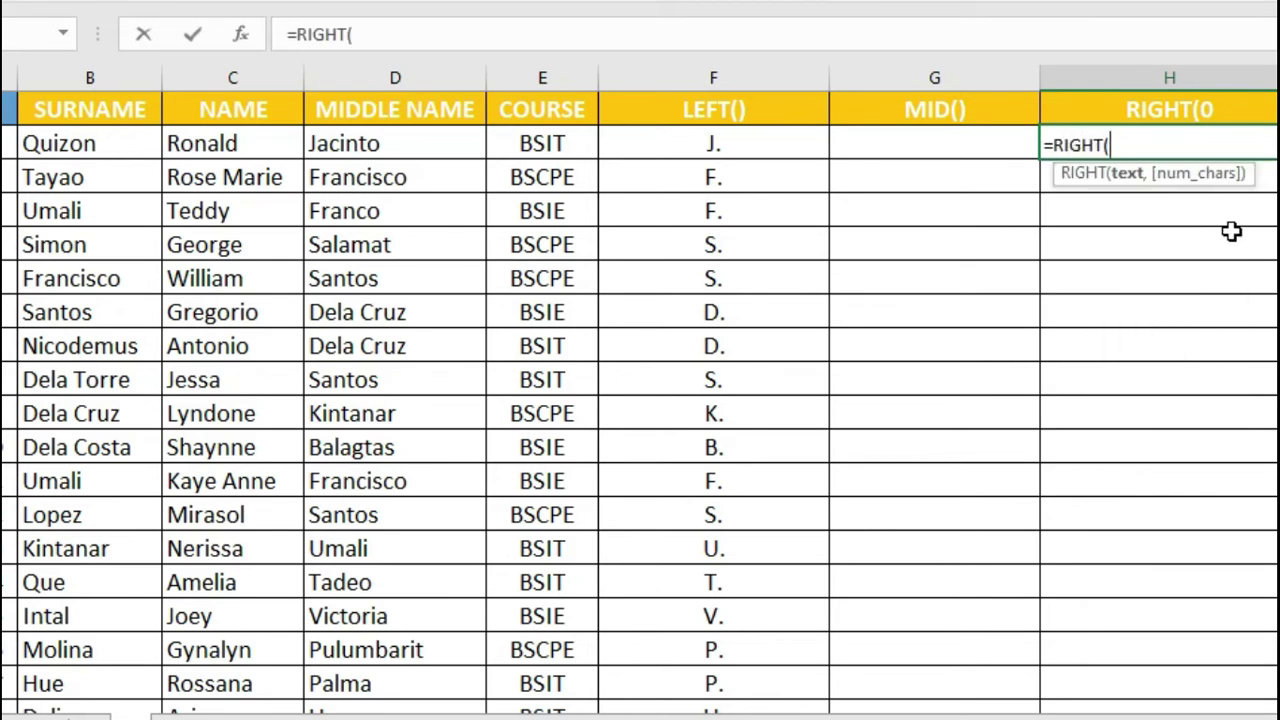
pyautogui.press('Left')
pyautogui.press('Left')
pyautogui.press('Left')
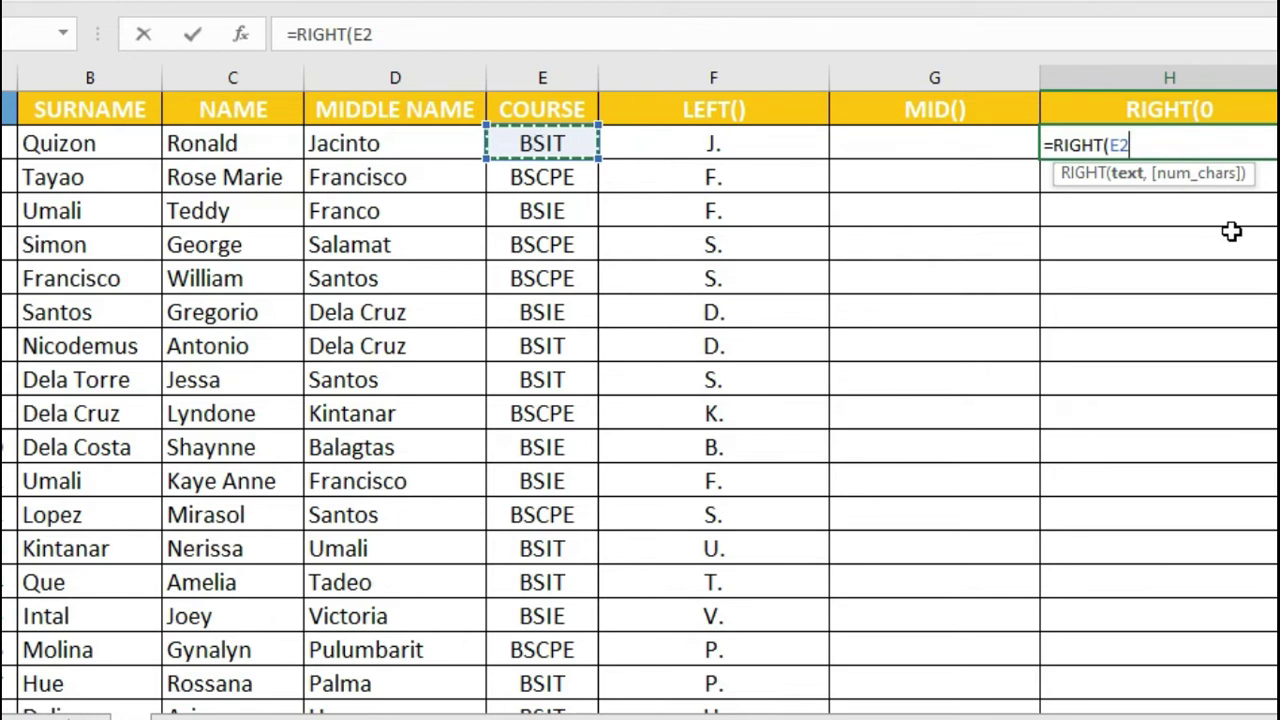
pyautogui.write(',')
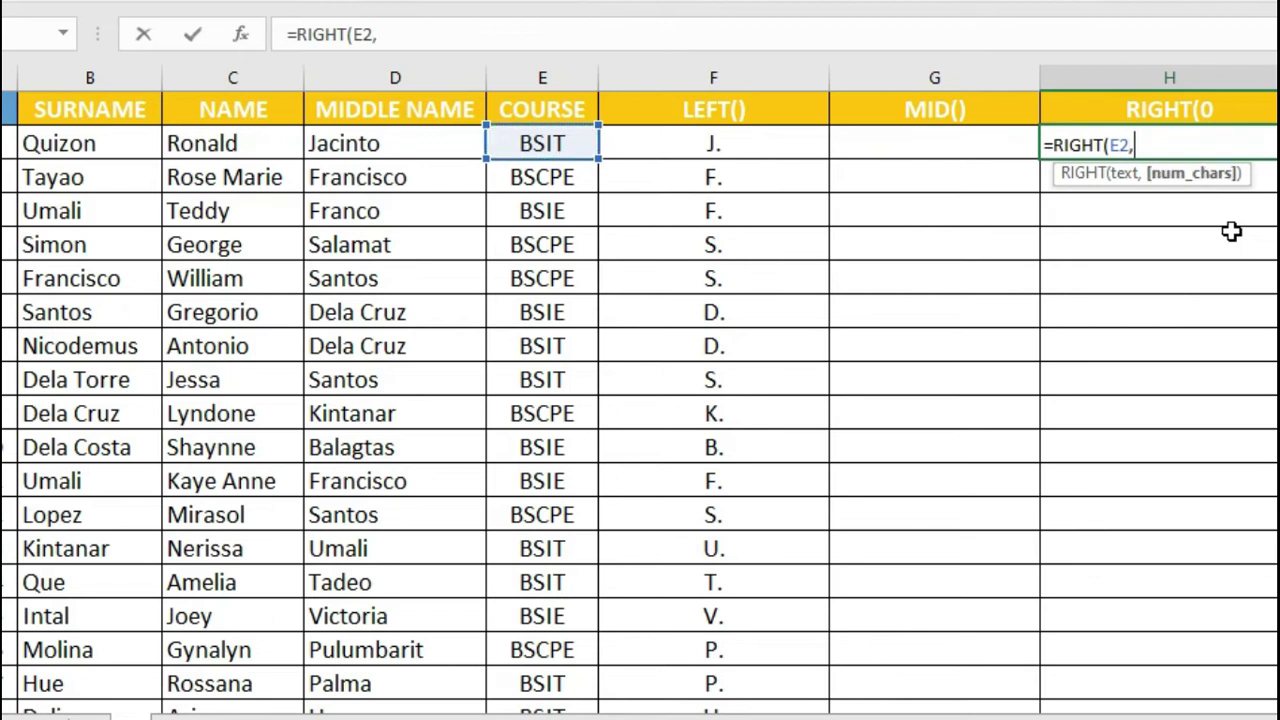
pyautogui.write('2)')
pyautogui.press('Return')
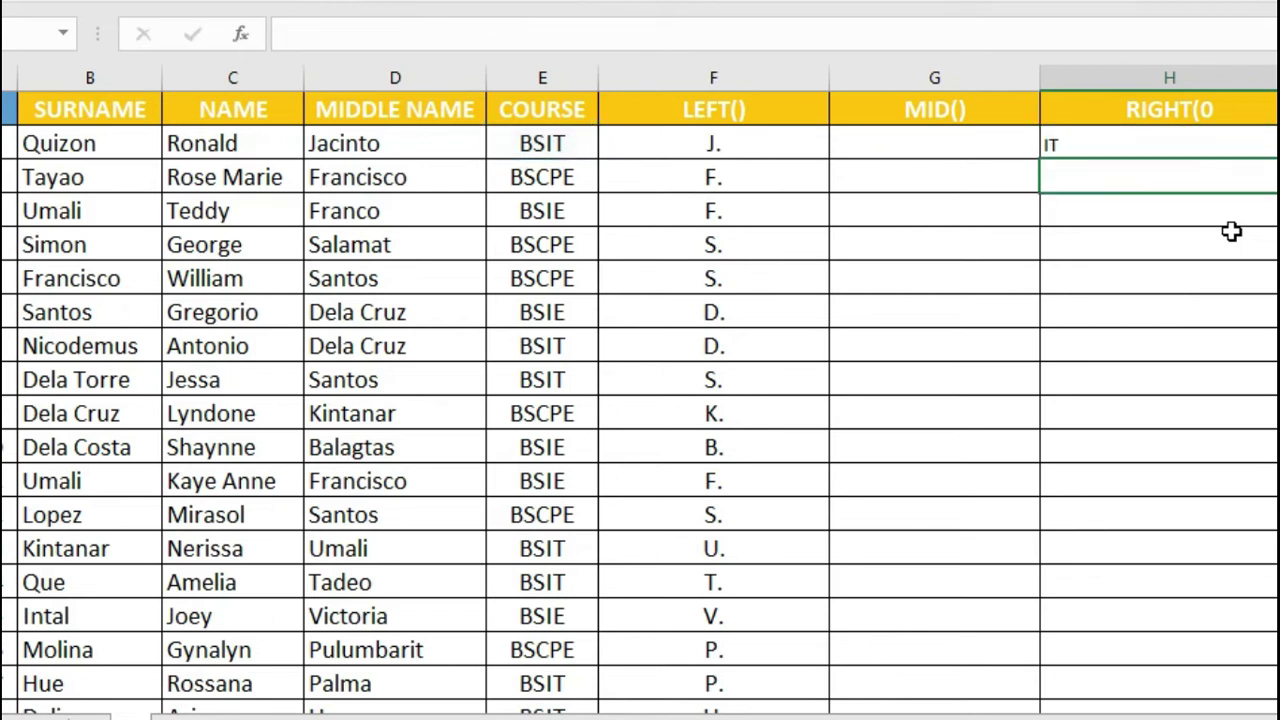
pyautogui.press('Up')
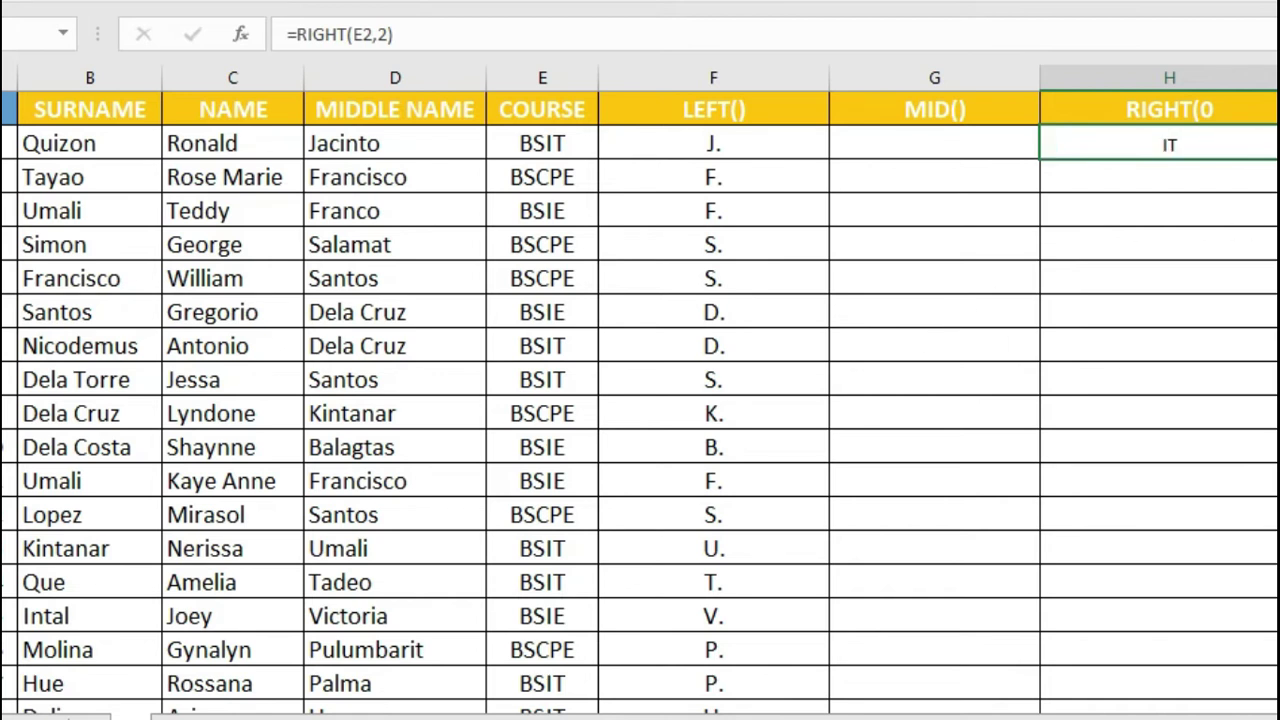
pyautogui.moveTo(1169, 143)
pyautogui.mouseDown()
pyautogui.moveTo(1169, 710)
pyautogui.moveTo(1169, 668)
pyautogui.moveTo(1169, 700)
pyautogui.moveTo(1267, 557)
pyautogui.mouseUp()
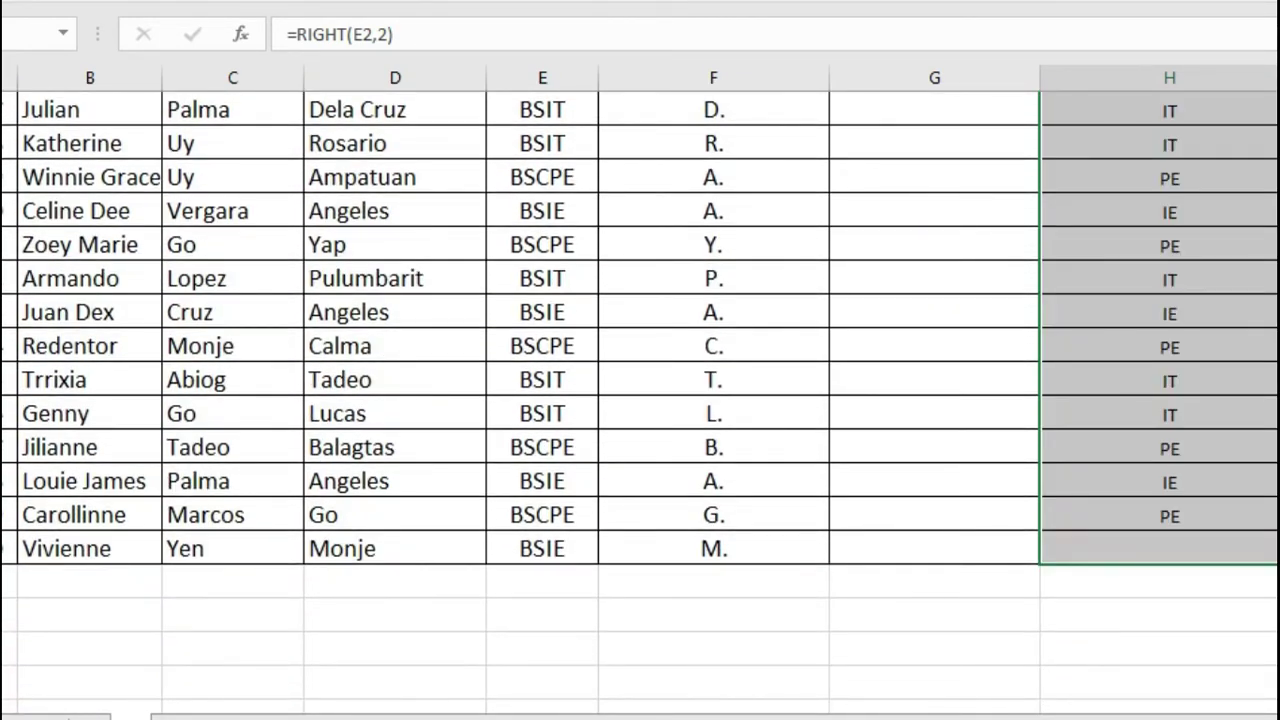
pyautogui.scroll(13, 1221, 426)
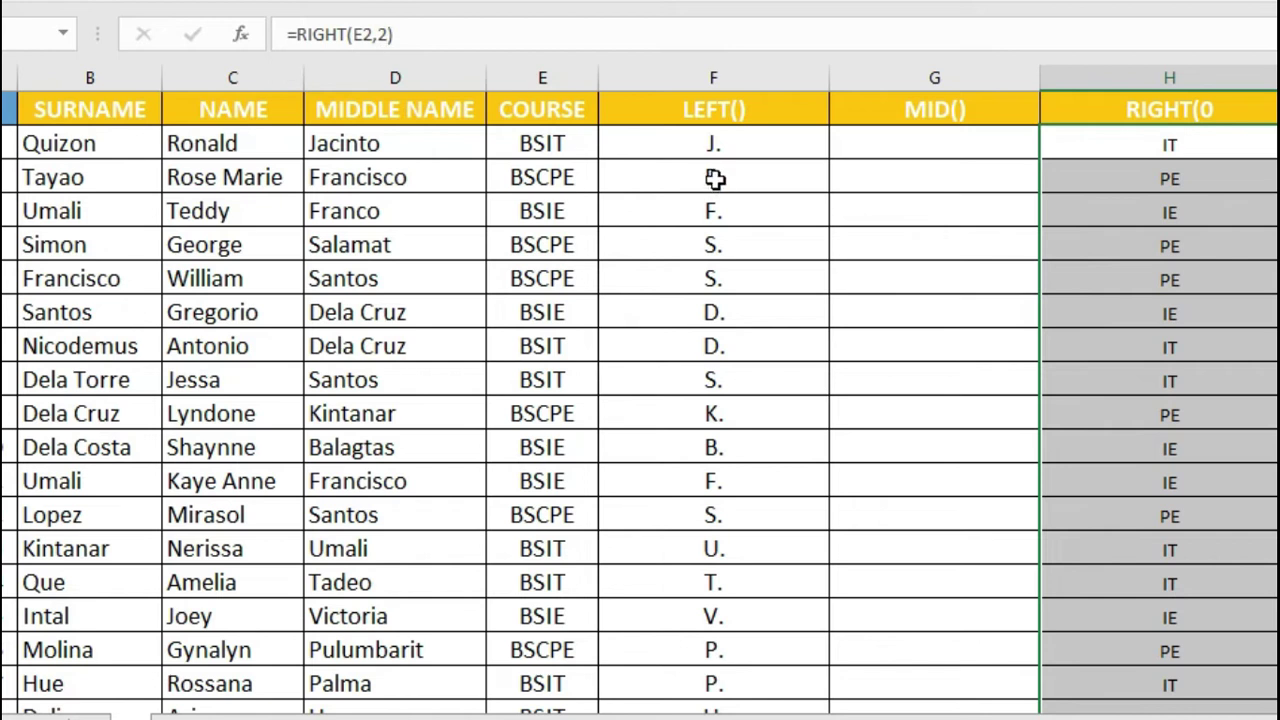
# Review the LEFT formula in F2, then select MID() cell G7 on the Santos row
pyautogui.click(757, 145)
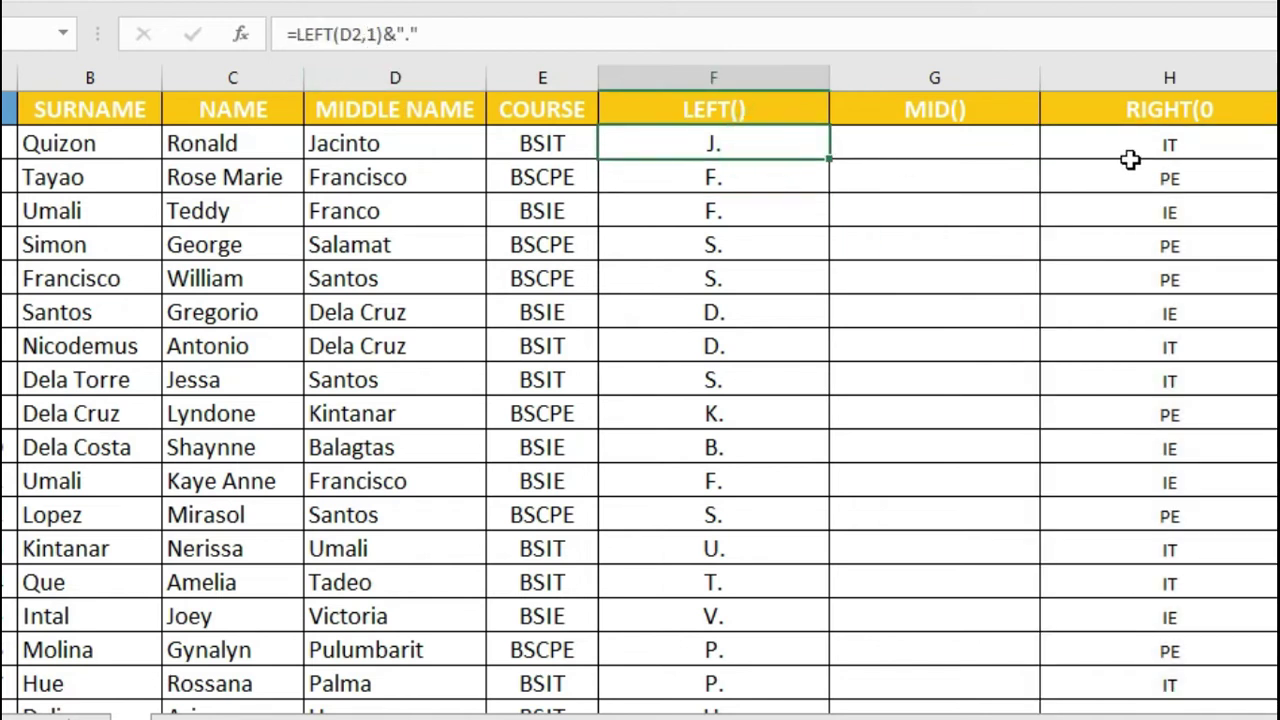
pyautogui.click(933, 143)
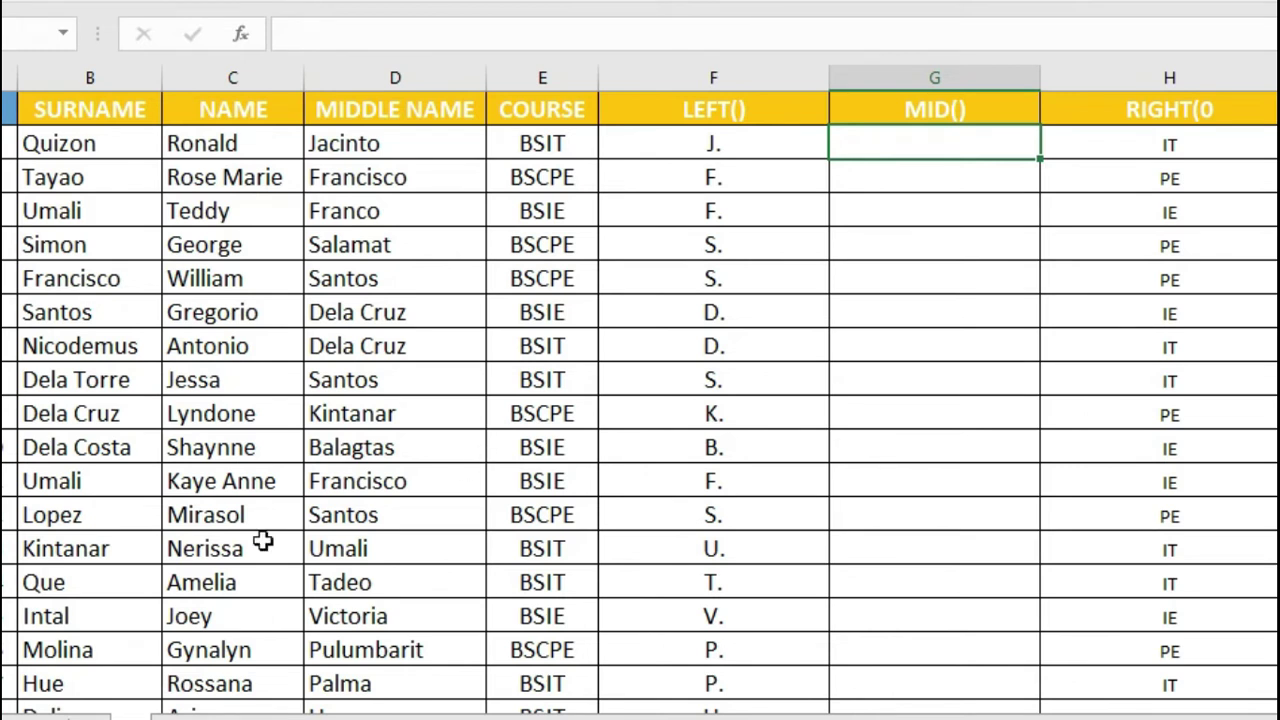
pyautogui.scroll(-2, 415, 519)
pyautogui.scroll(-2, 411, 519)
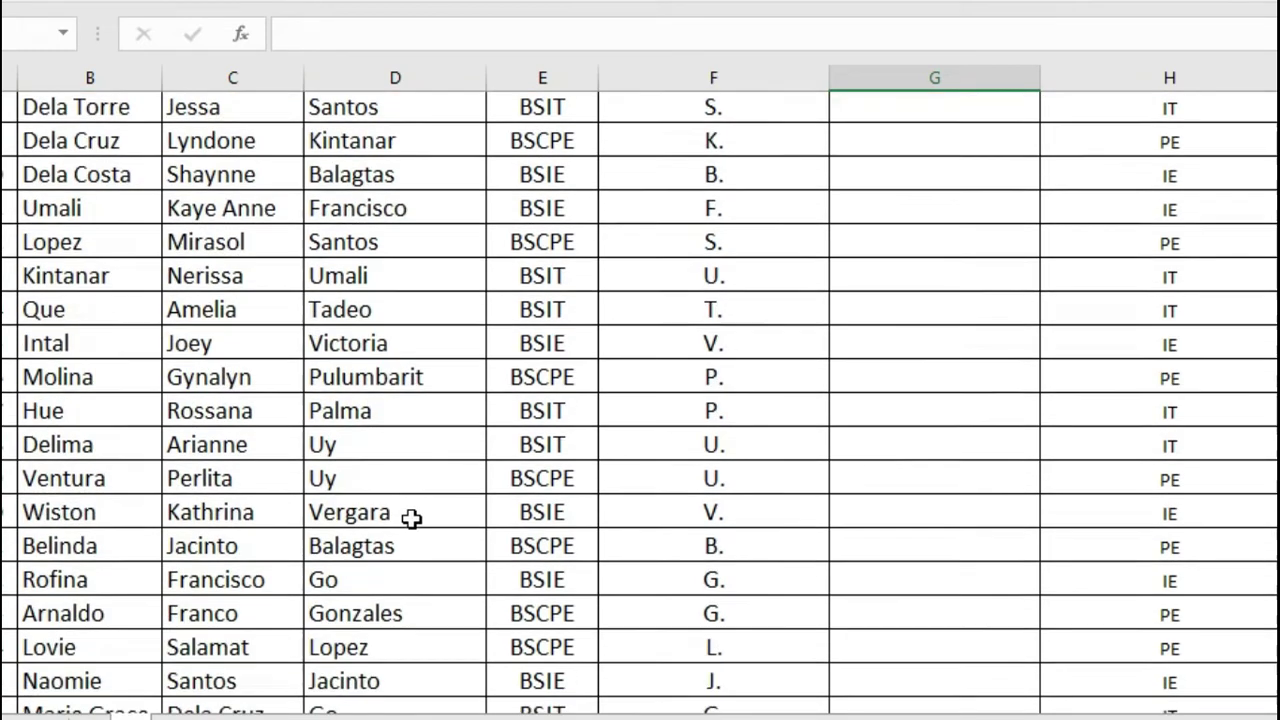
pyautogui.scroll(4, 408, 516)
pyautogui.scroll(-1, 408, 514)
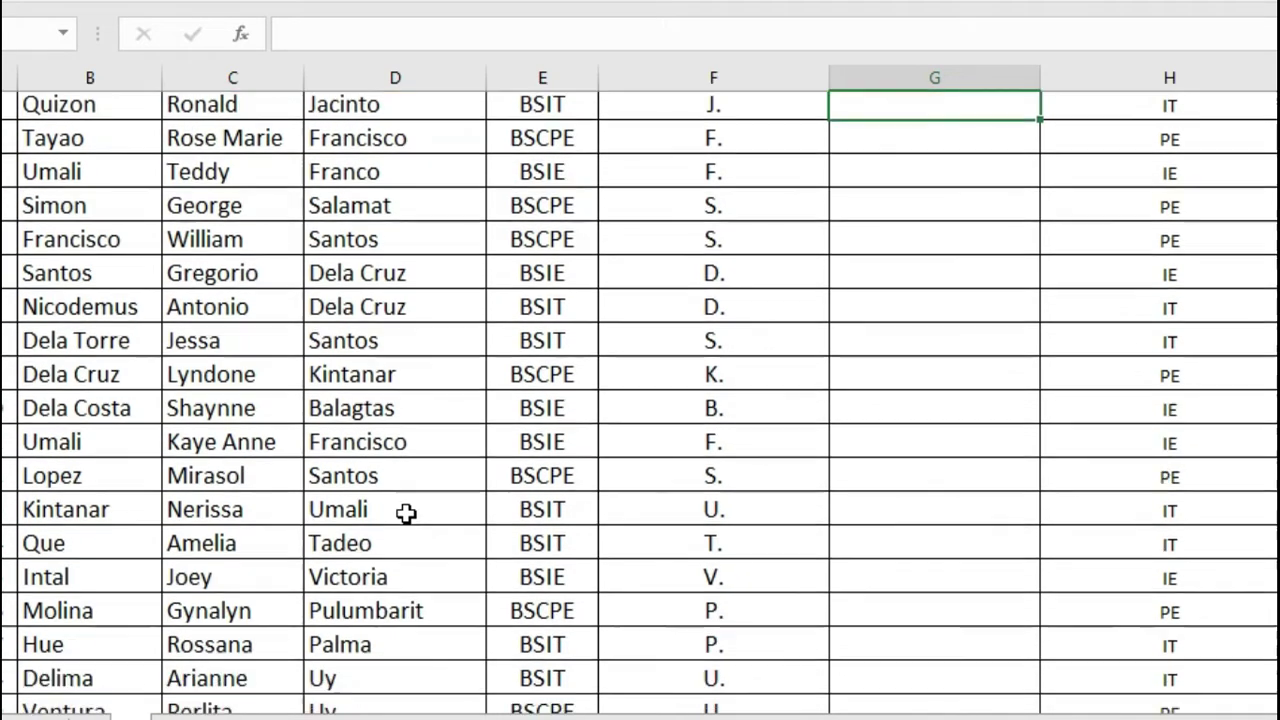
pyautogui.scroll(1, 408, 514)
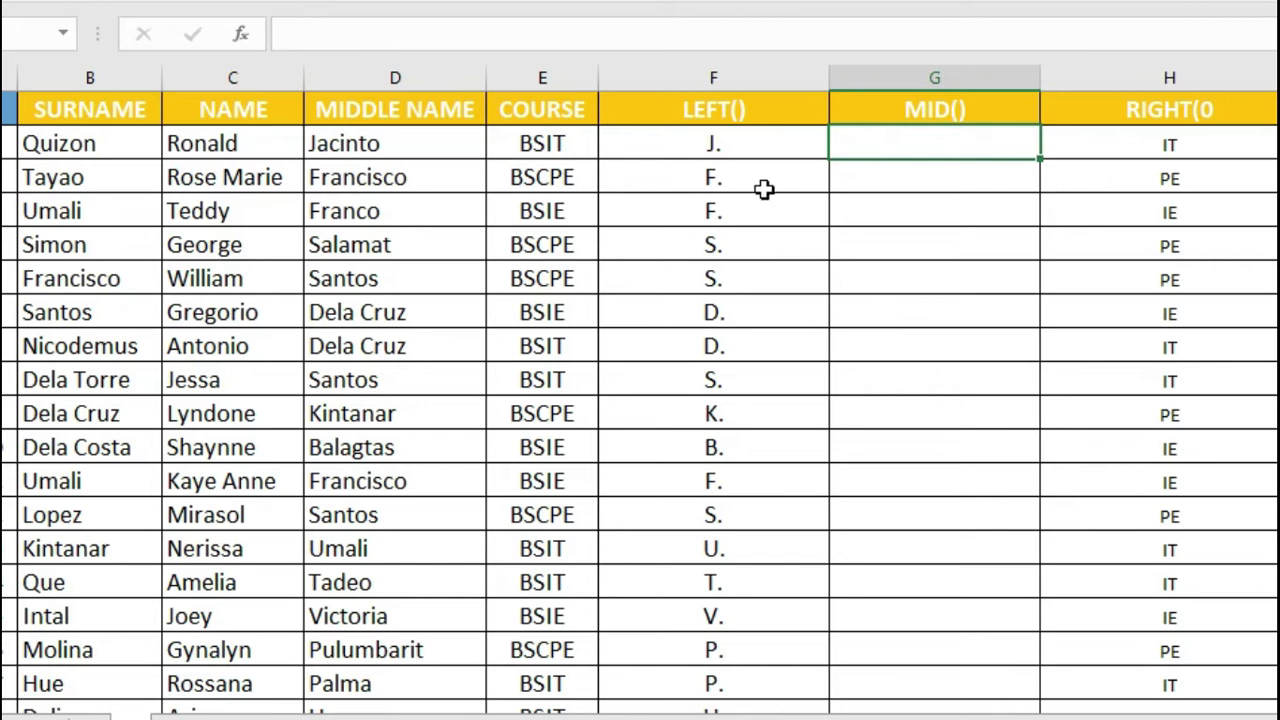
pyautogui.click(922, 158)
pyautogui.click(903, 314)
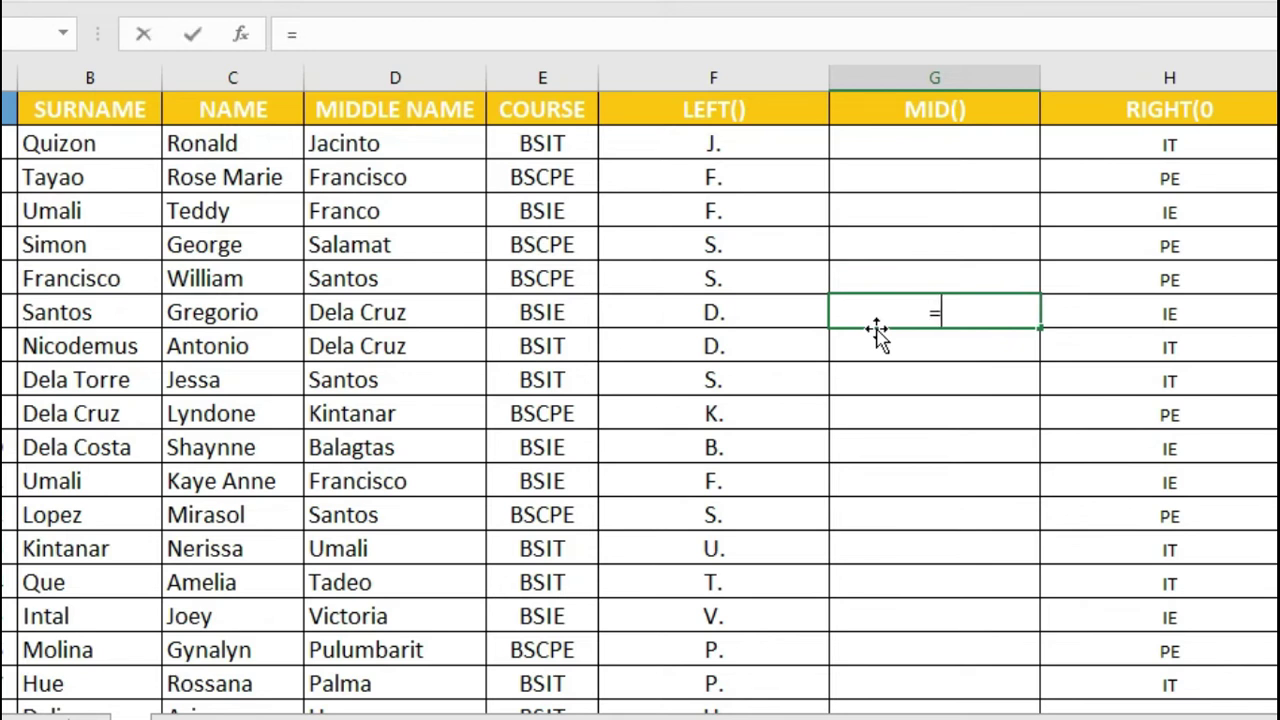
# Enter =MID(D7,6,1) in G7, returning C from Dela Cruz
pyautogui.write('MID')
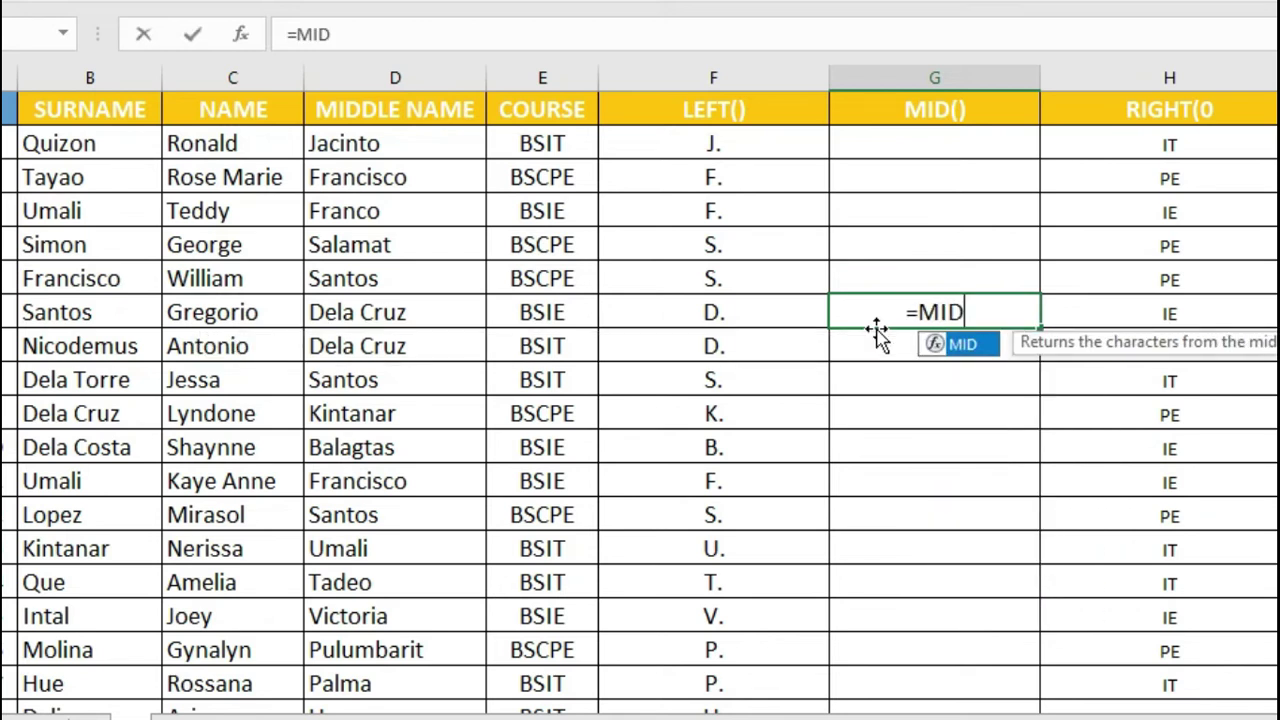
pyautogui.write('(')
pyautogui.press('Left')
pyautogui.press('Left')
pyautogui.press('Left')
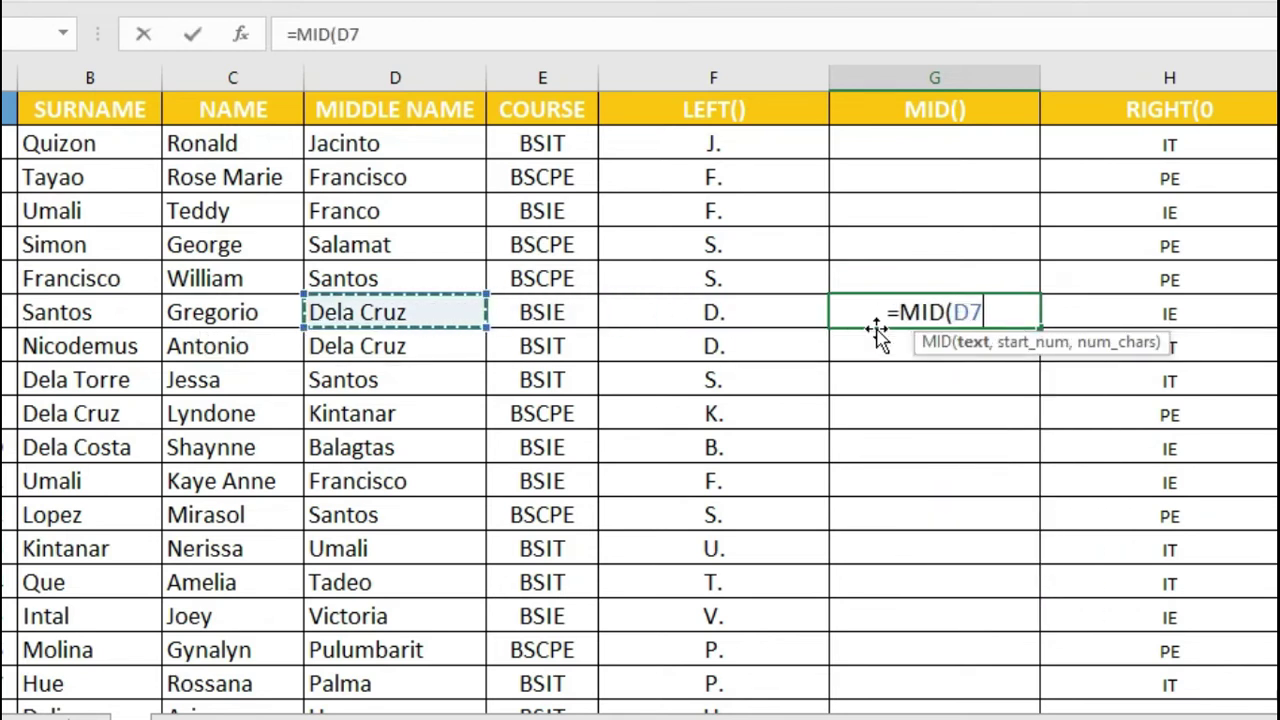
pyautogui.click(385, 32)
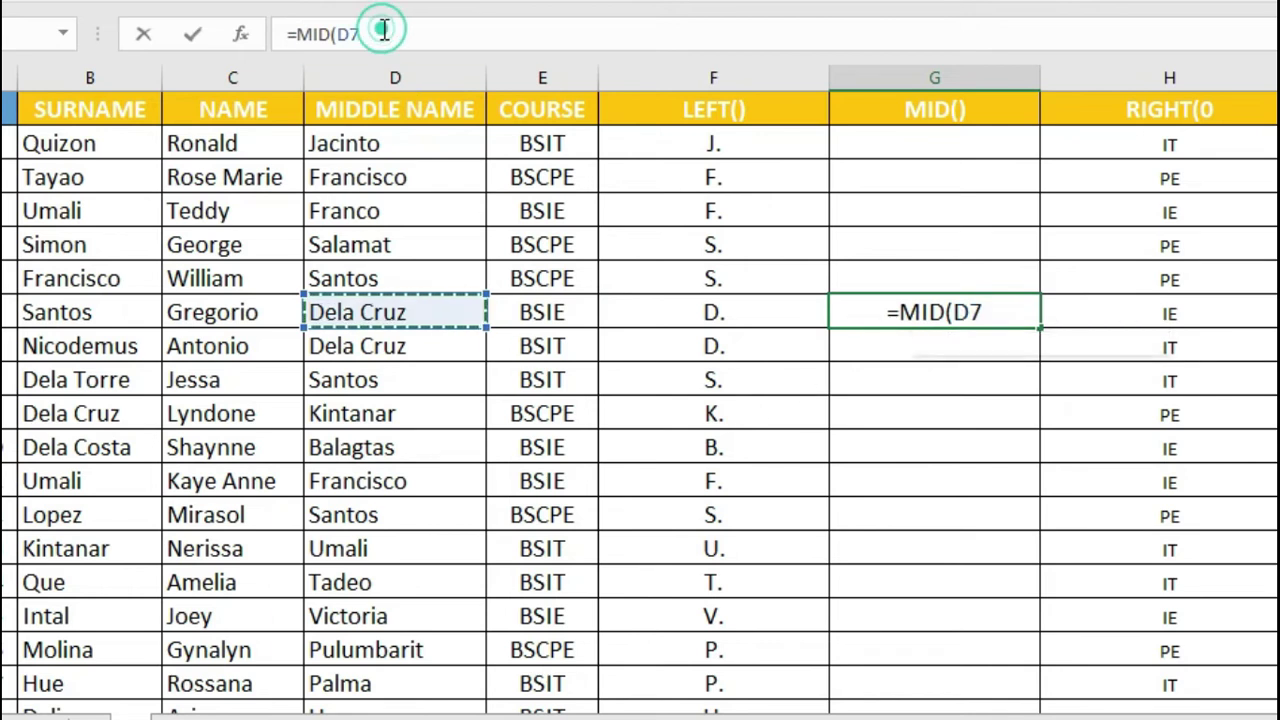
pyautogui.write(',')
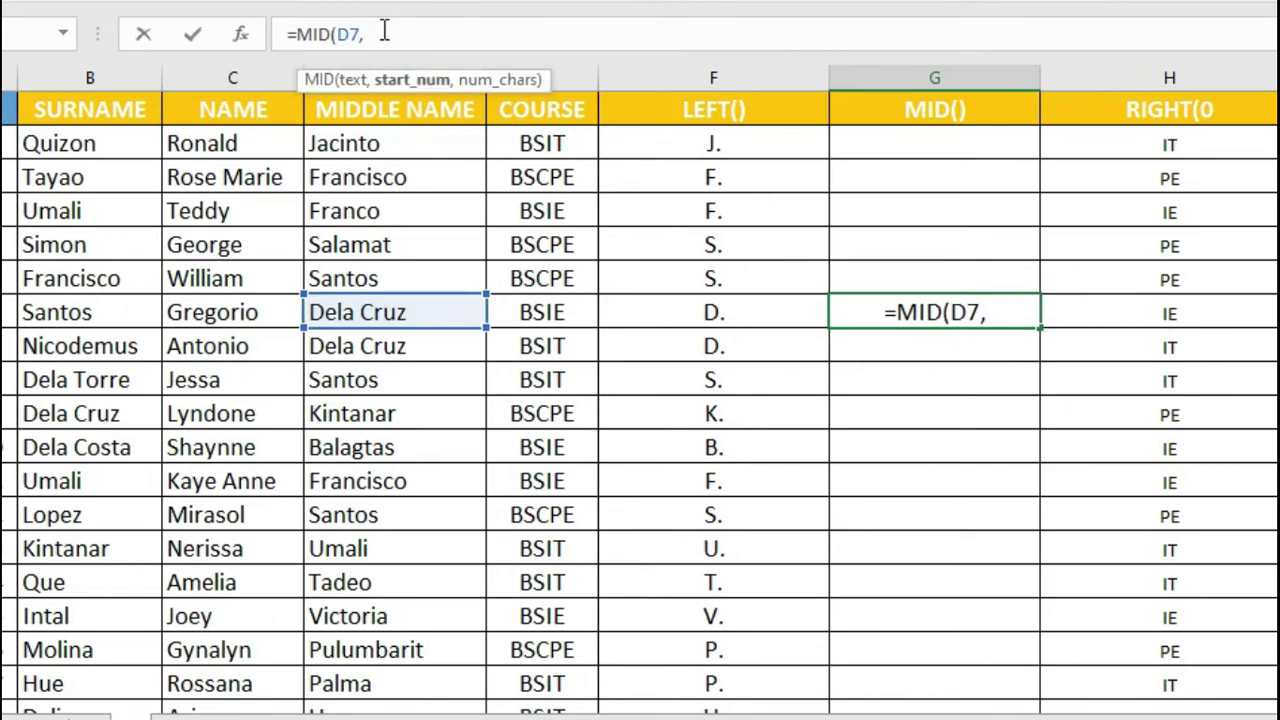
pyautogui.click(993, 318)
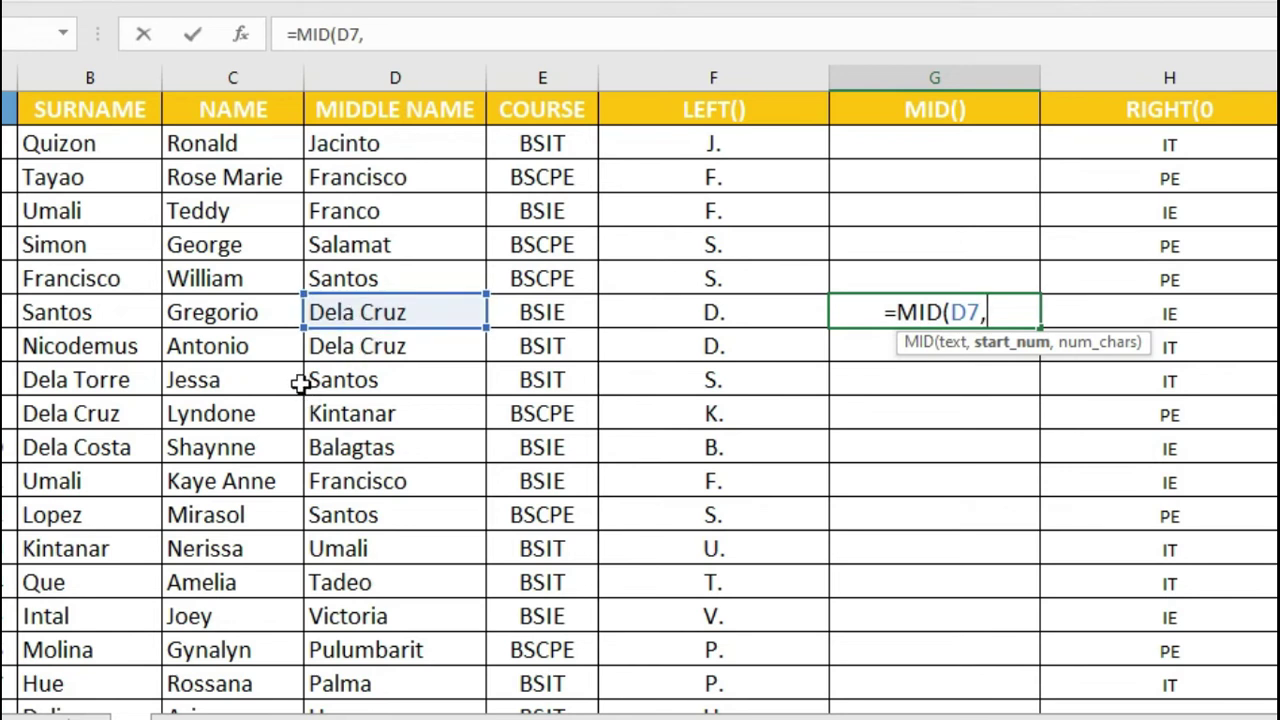
pyautogui.write('6')
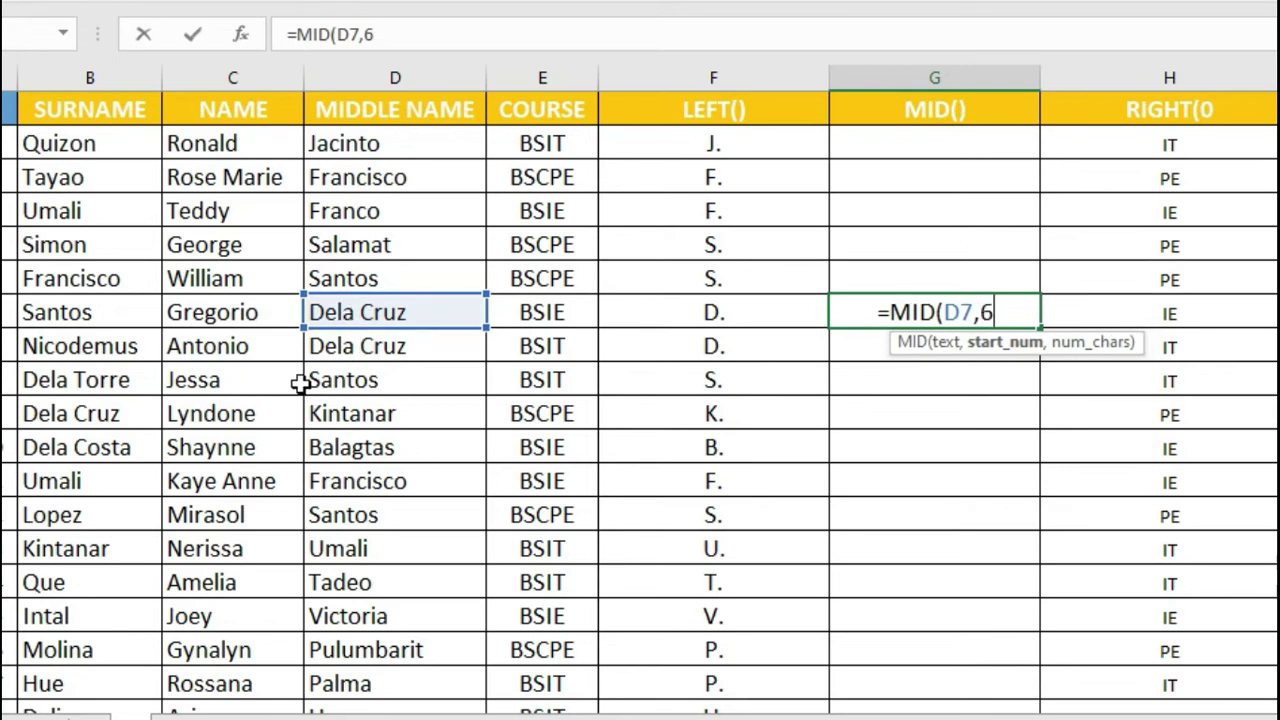
pyautogui.write(',')
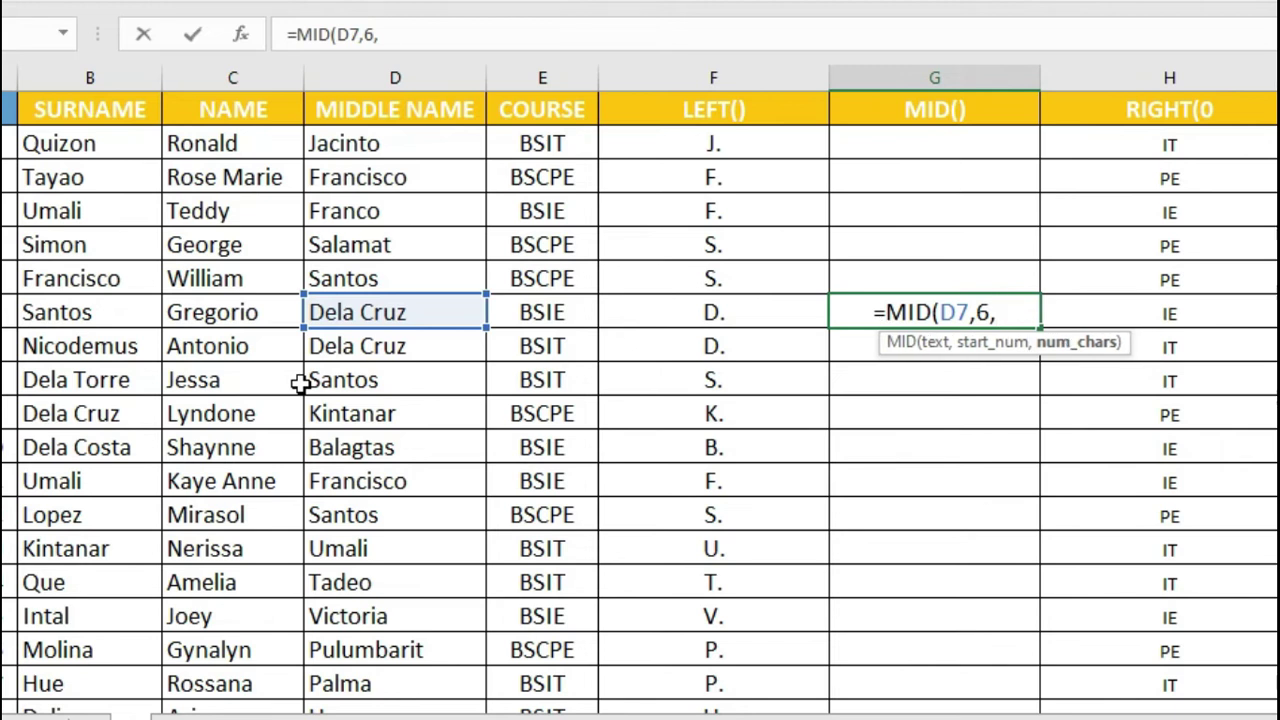
pyautogui.write('1')
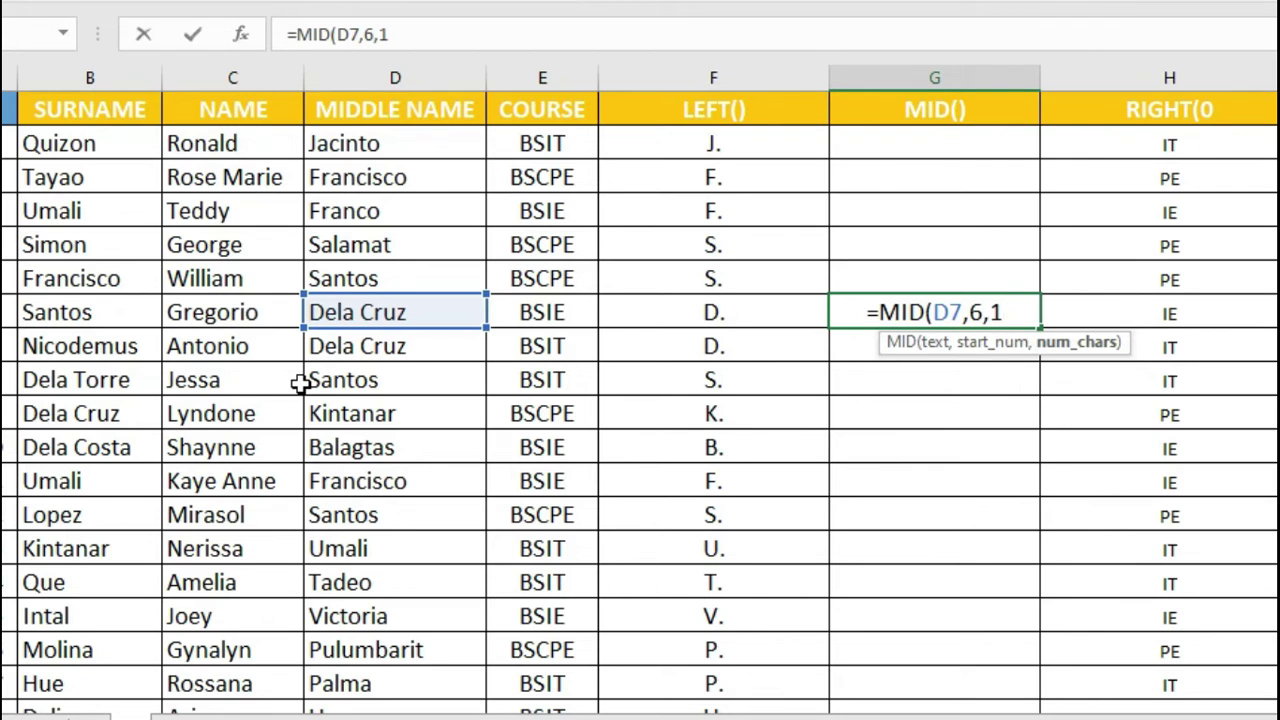
pyautogui.write(')')
pyautogui.press('Return')
pyautogui.press('Up')
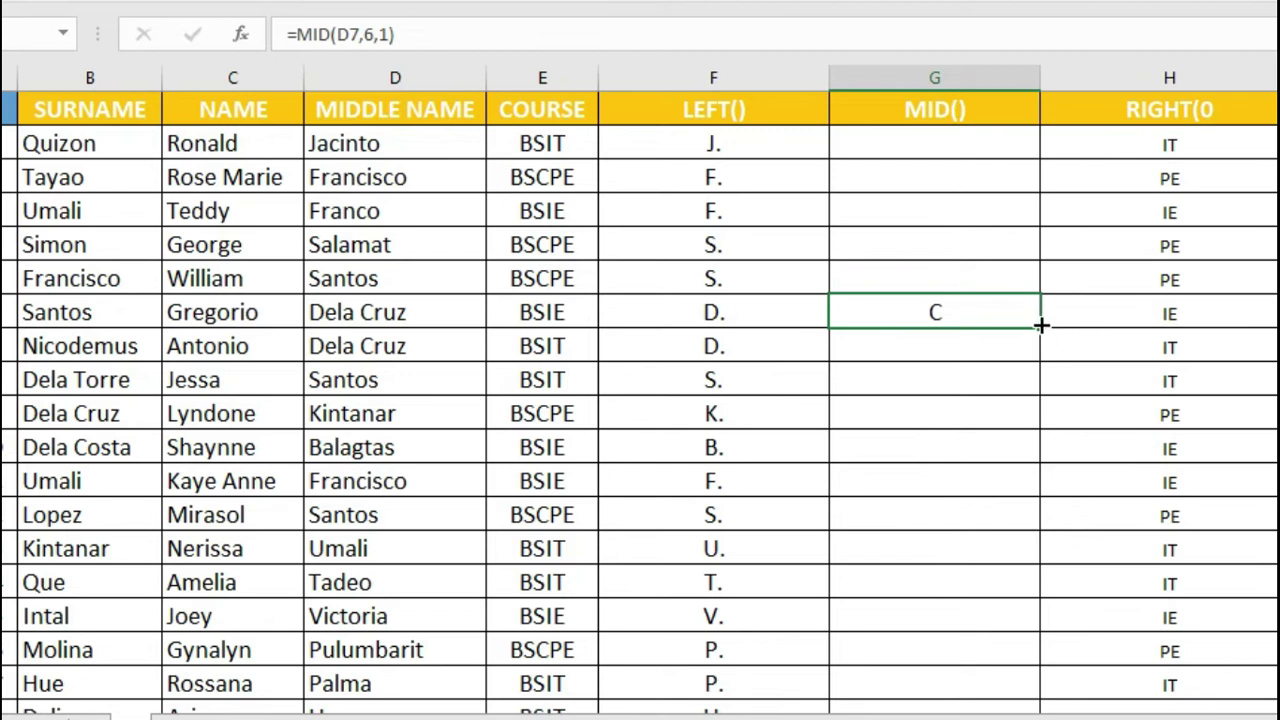
# Copy the MID formula to G8 and clear the extra results in G9:G13
pyautogui.moveTo(1042, 325); pyautogui.dragTo(1046, 350)
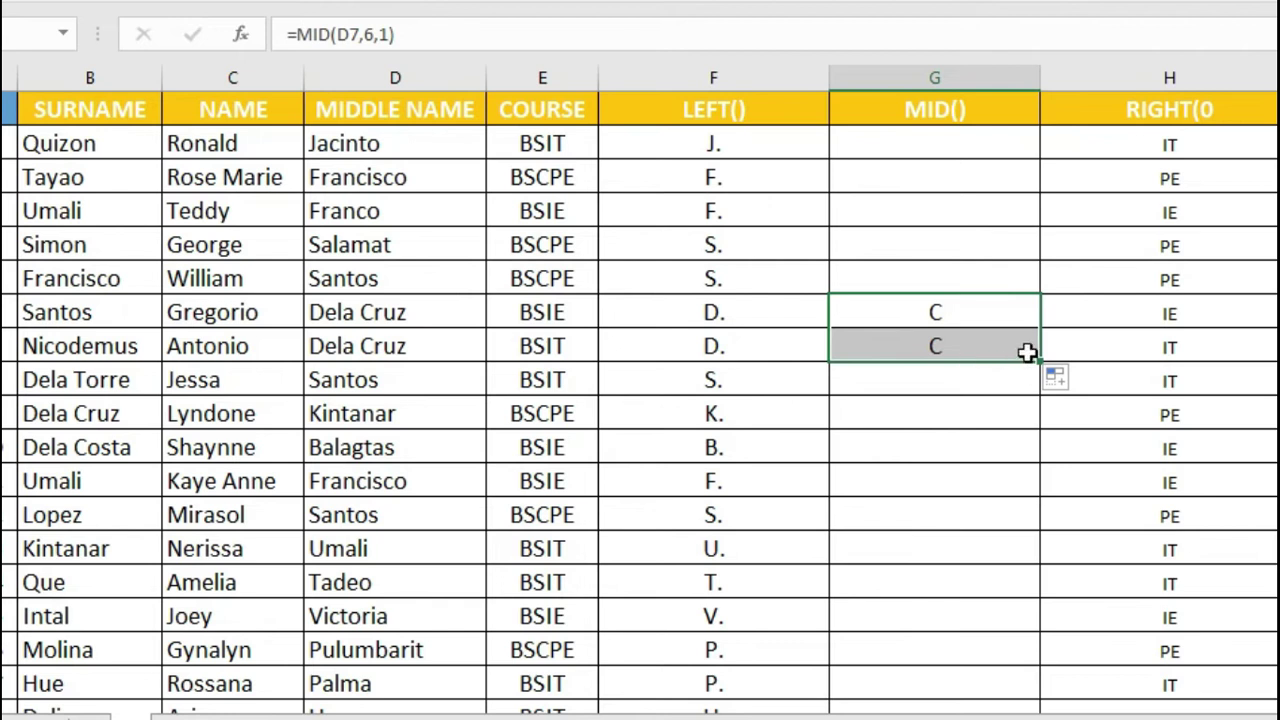
pyautogui.moveTo(1037, 362); pyautogui.dragTo(1030, 522)
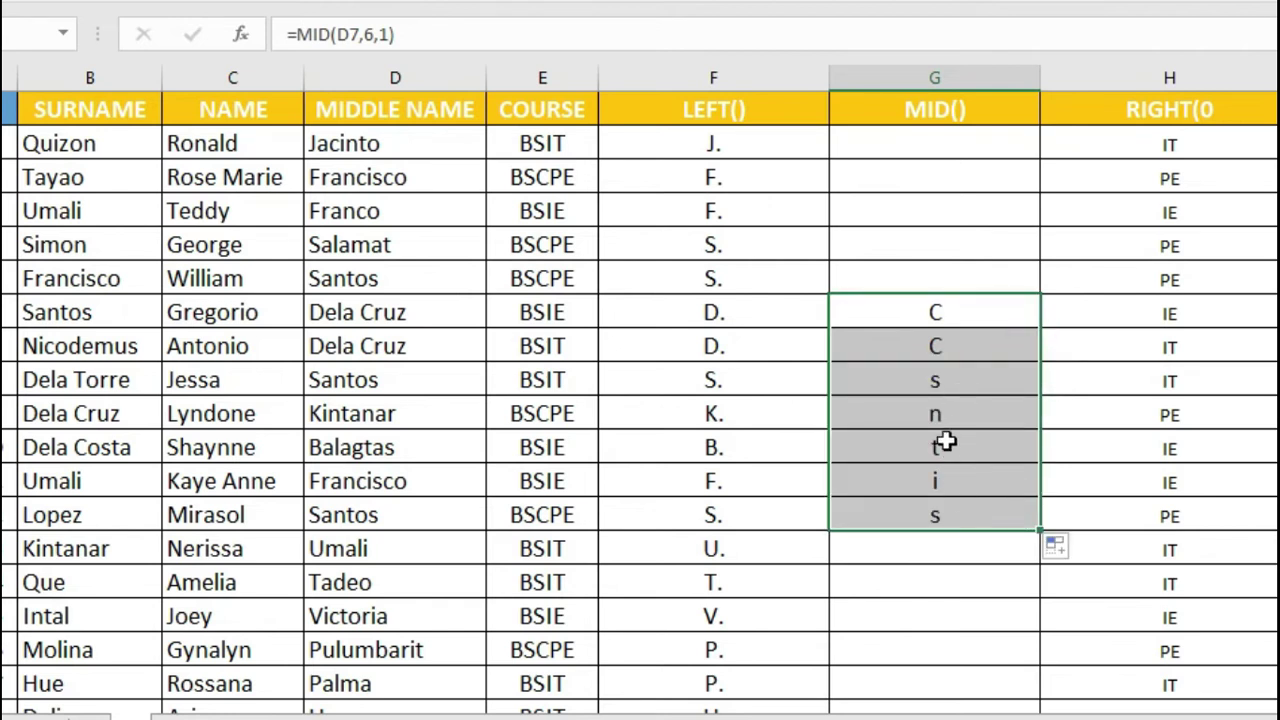
pyautogui.click(955, 383)
pyautogui.moveTo(986, 377); pyautogui.dragTo(988, 524)
pyautogui.press('Delete')
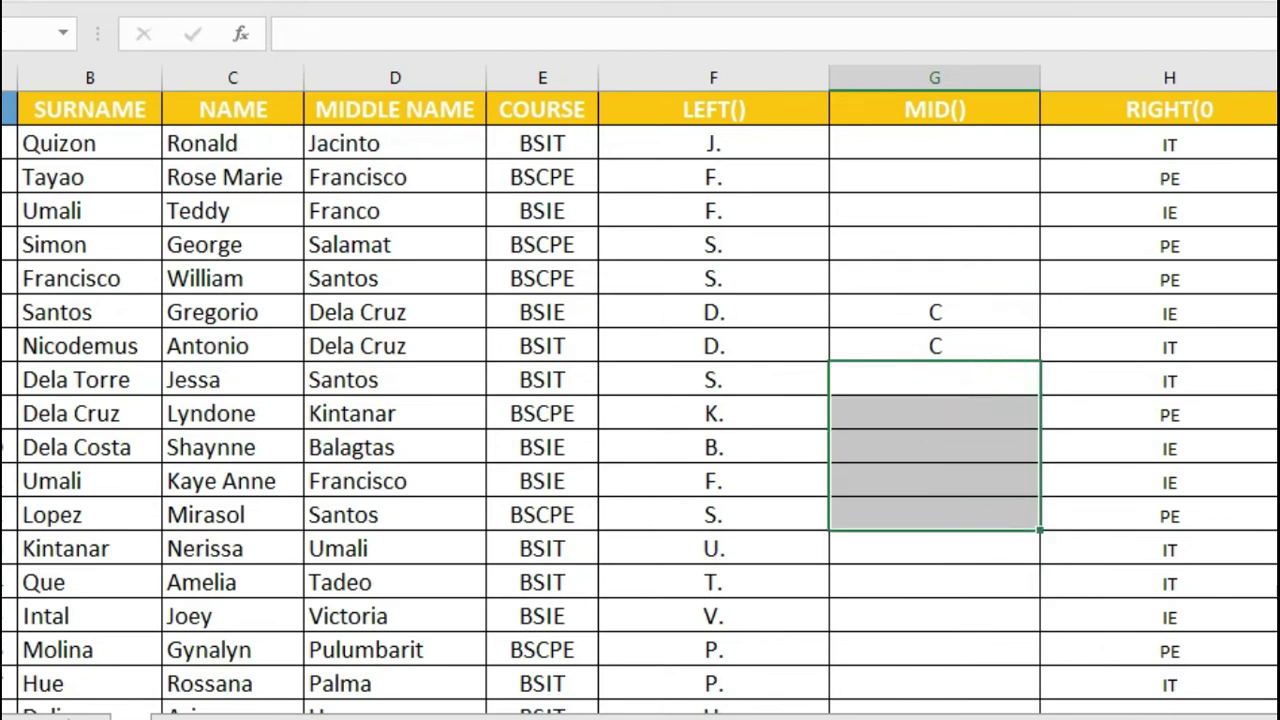
pyautogui.scroll(-3, 409, 314)
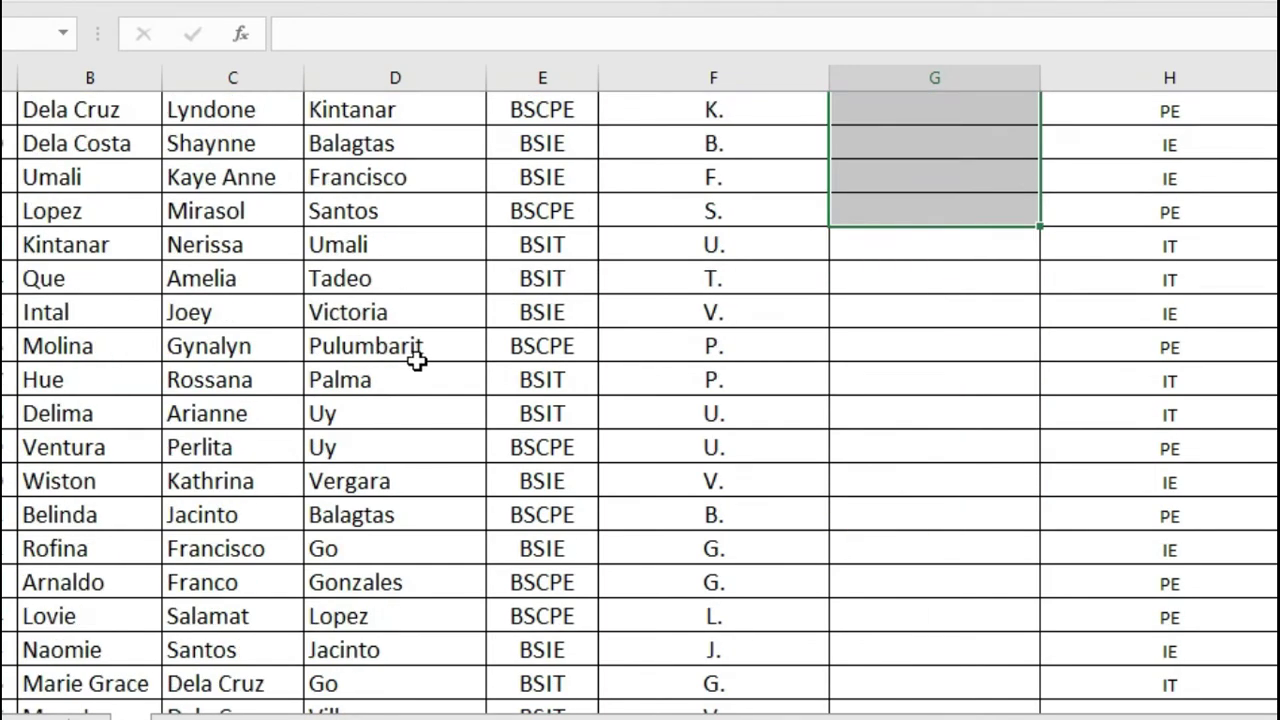
pyautogui.scroll(-5, 416, 361)
pyautogui.scroll(2, 416, 361)
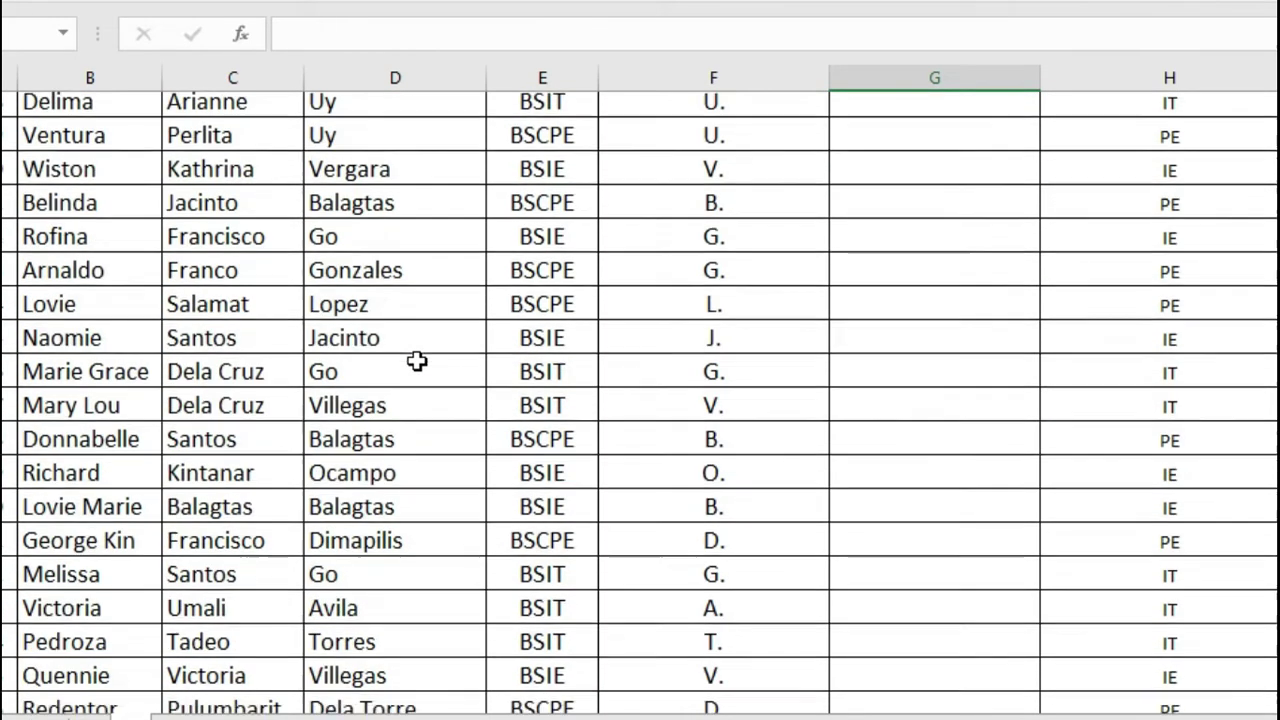
pyautogui.scroll(-3, 416, 361)
pyautogui.scroll(-2, 416, 361)
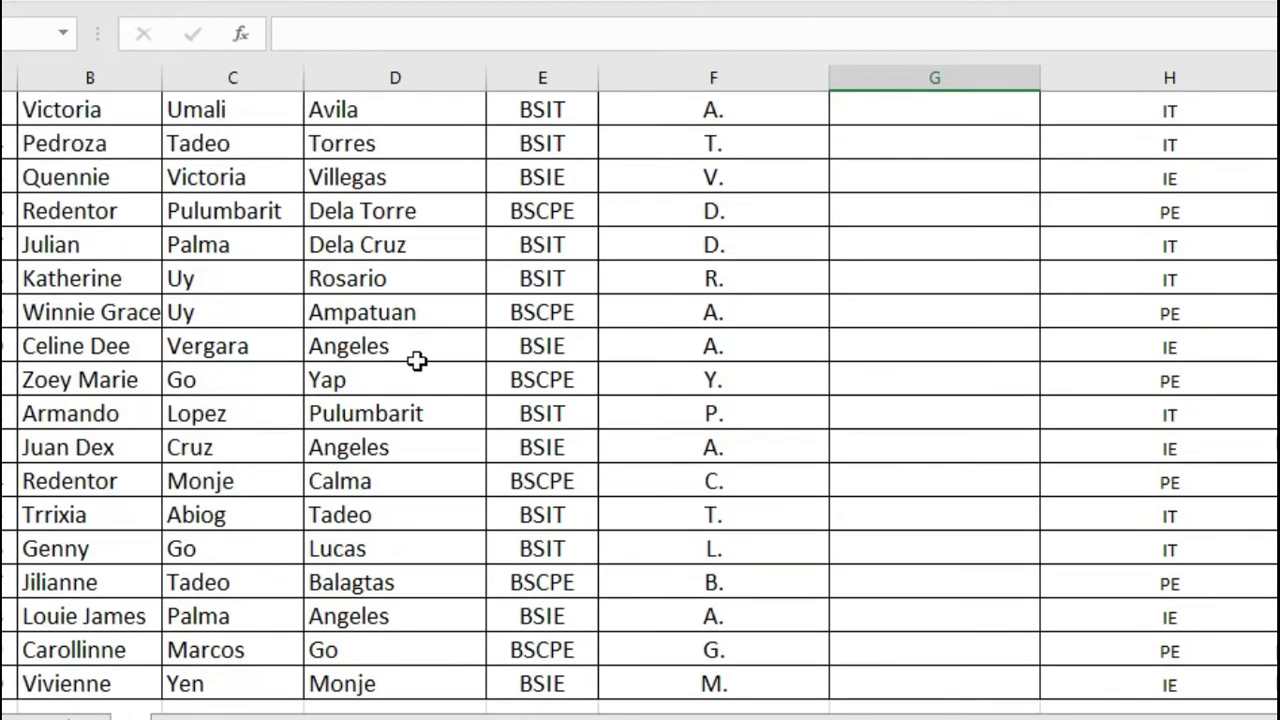
# Enter =MID(D37,6,1) in G37, returning T, the middle name's 6th letter
pyautogui.click(894, 189)
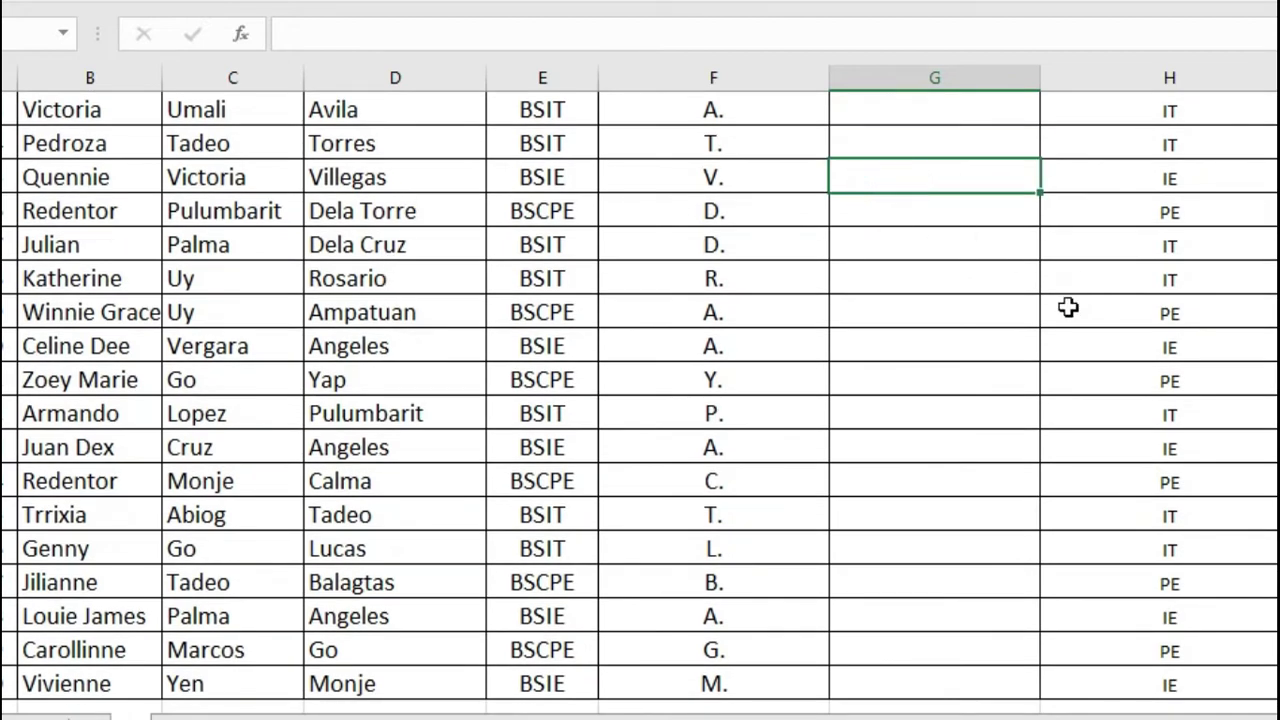
pyautogui.click(891, 219)
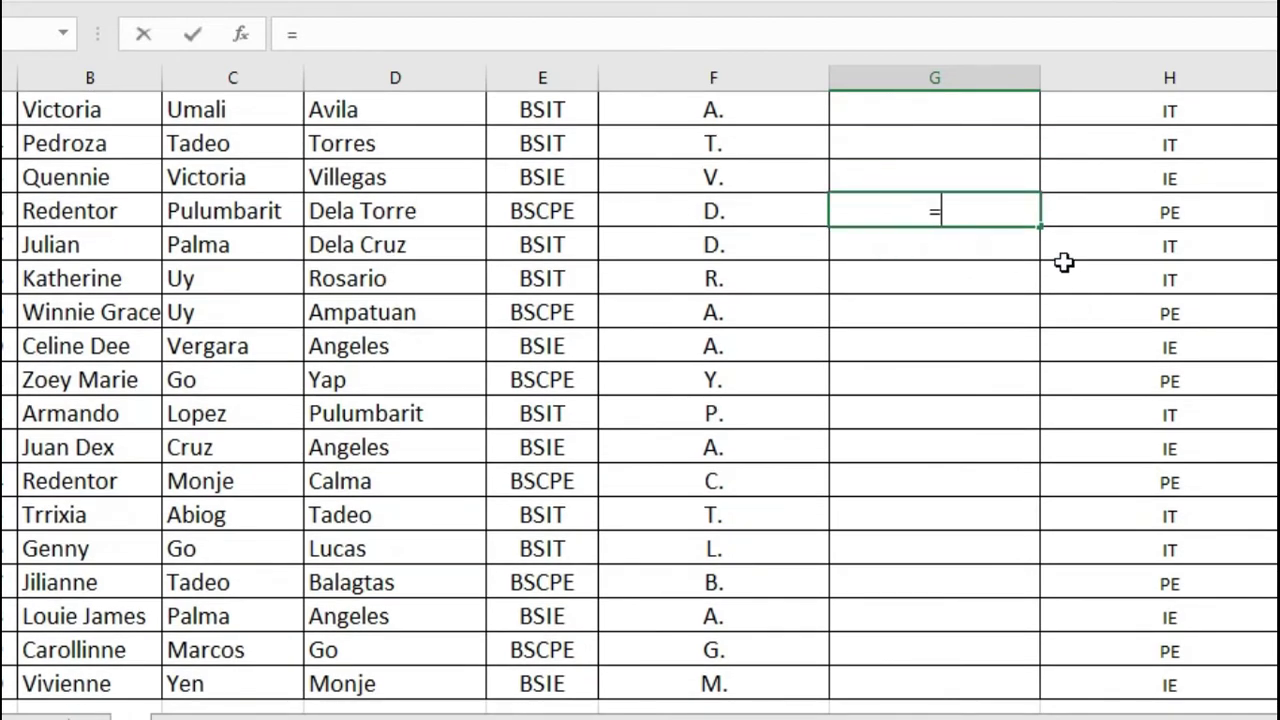
pyautogui.write('=MID(')
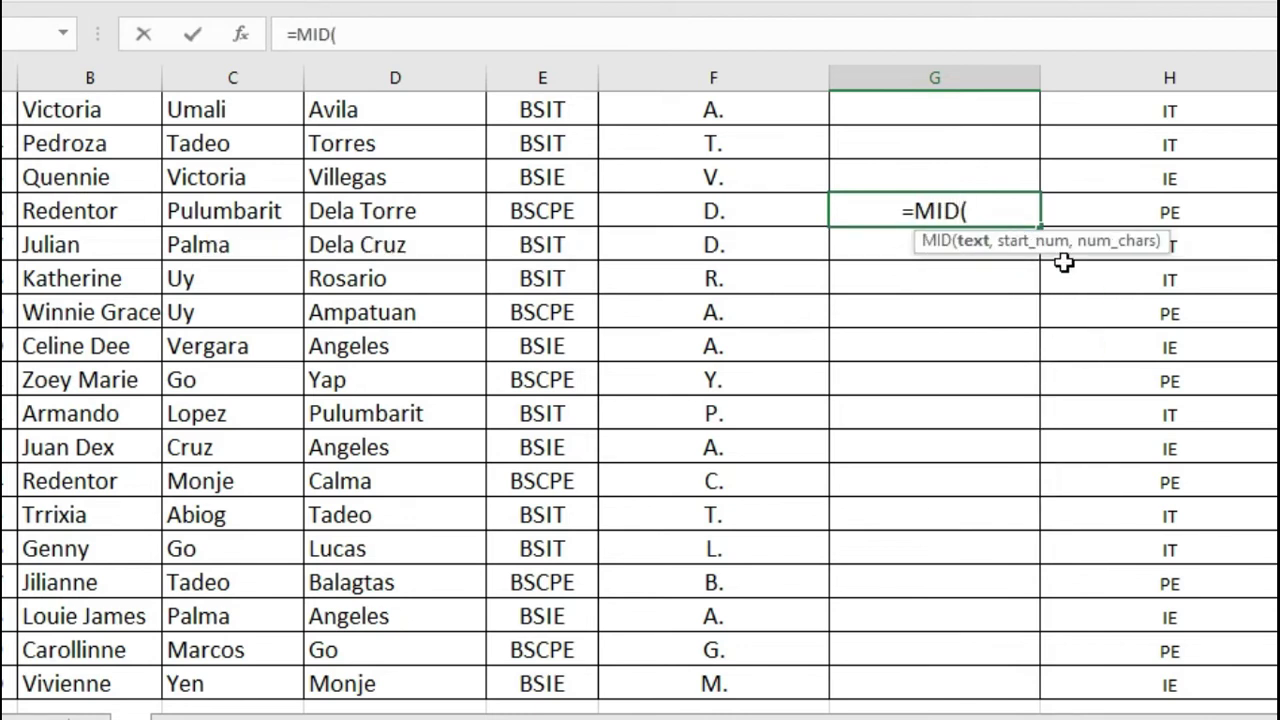
pyautogui.press('Left')
pyautogui.press('Left')
pyautogui.press('Left')
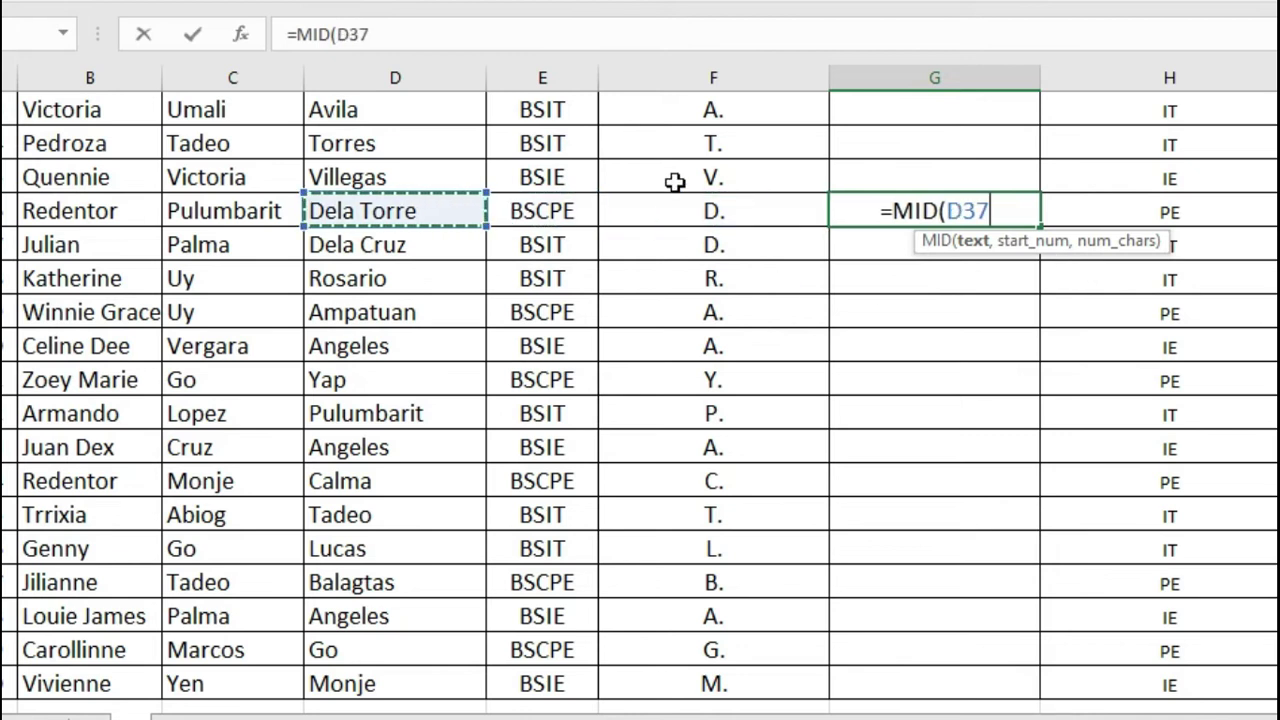
pyautogui.click(408, 34)
pyautogui.write(',')
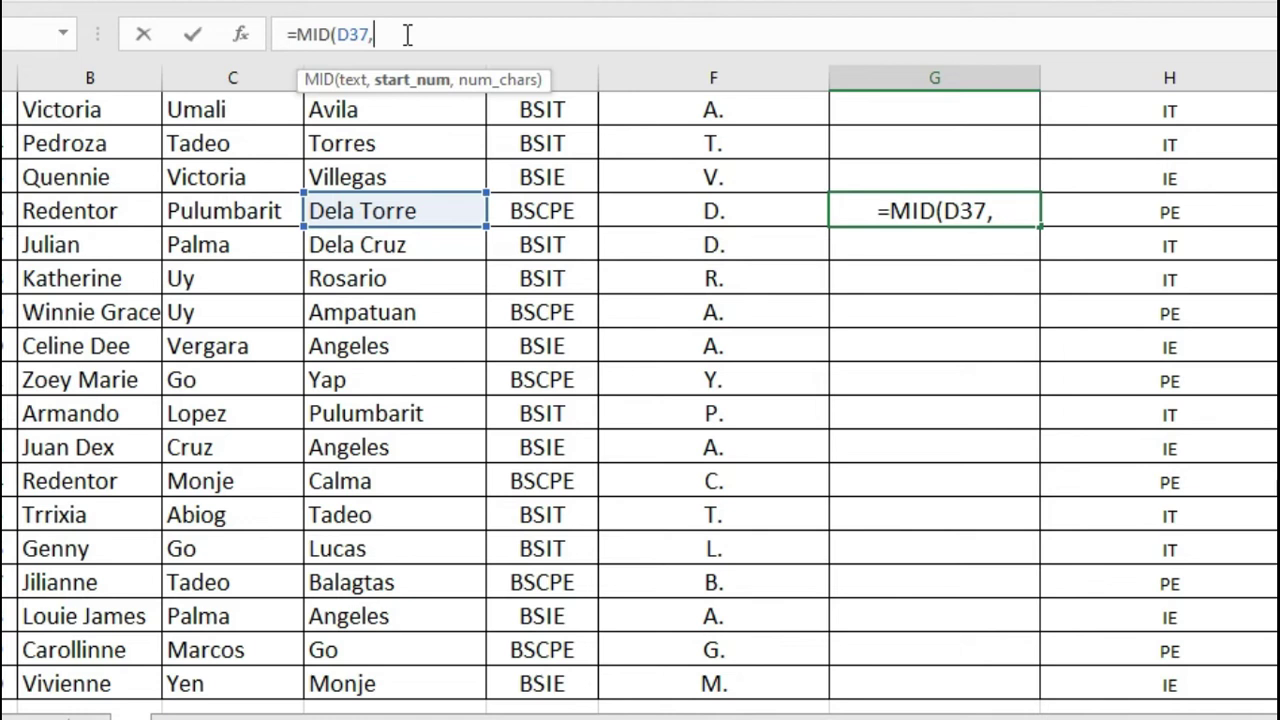
pyautogui.write('6')
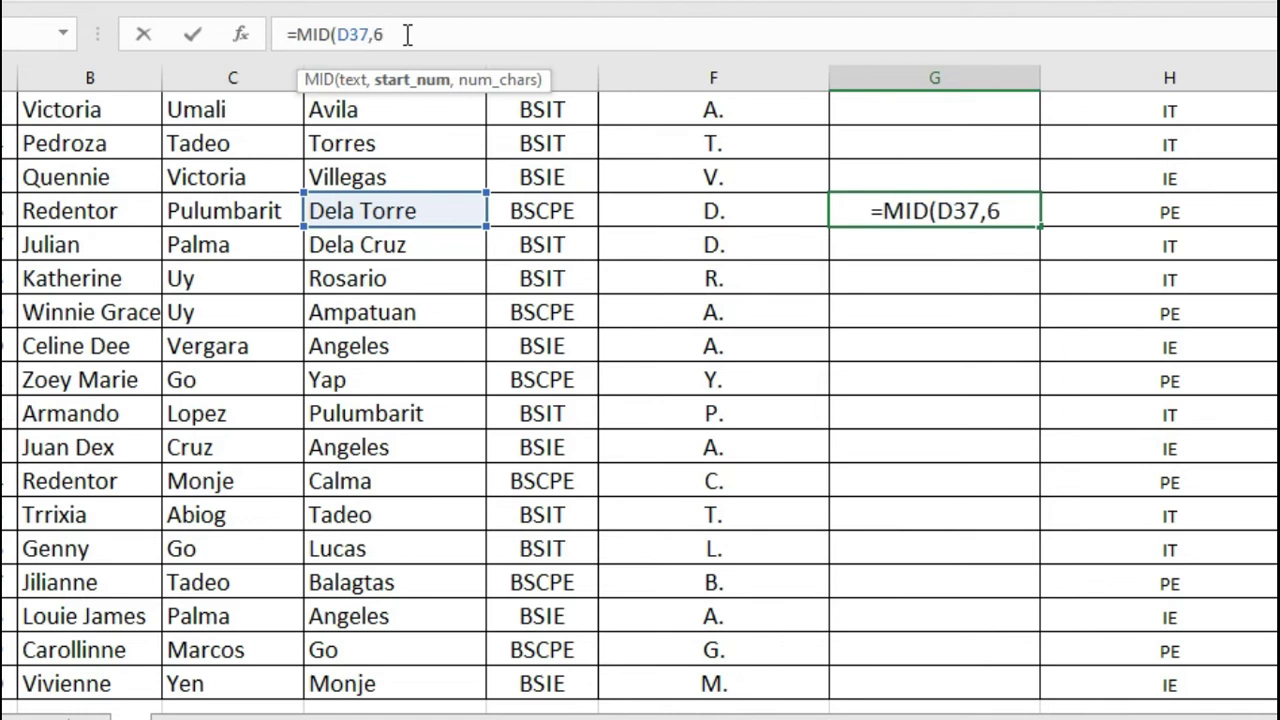
pyautogui.press('BackSpace')
pyautogui.write('6,')
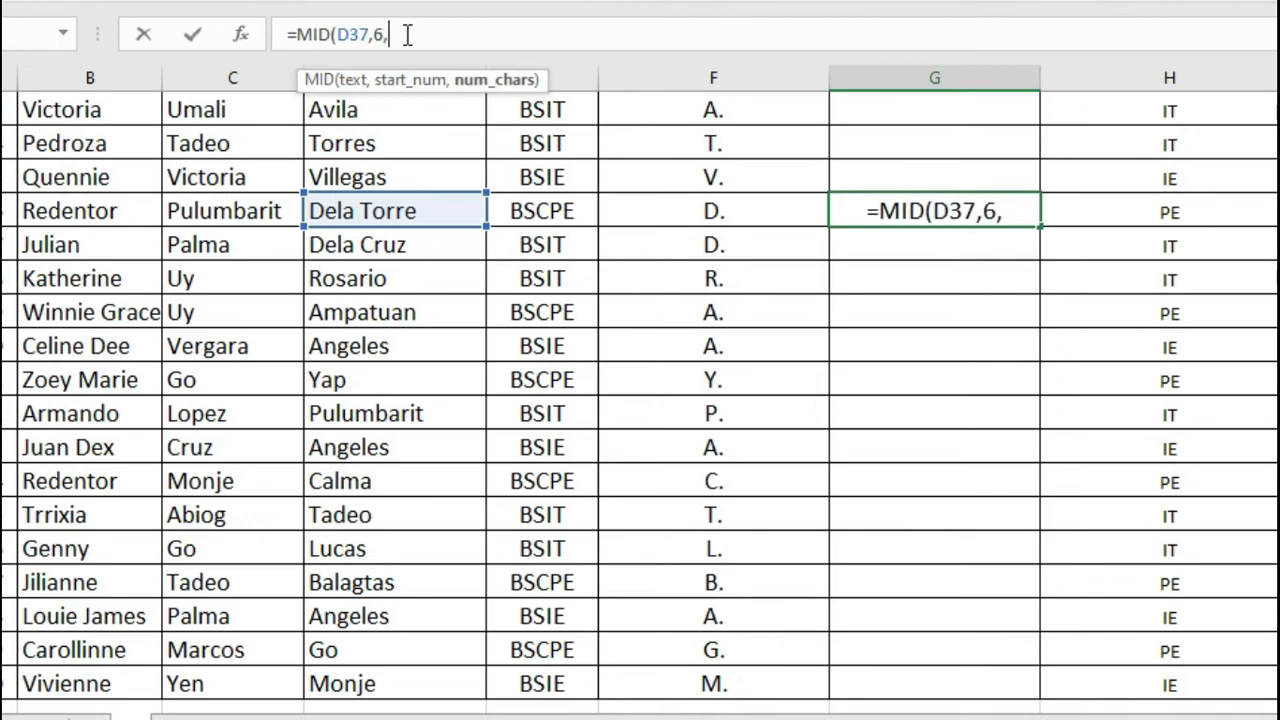
pyautogui.write('1)')
pyautogui.hotkey('ctrl', 'Return')
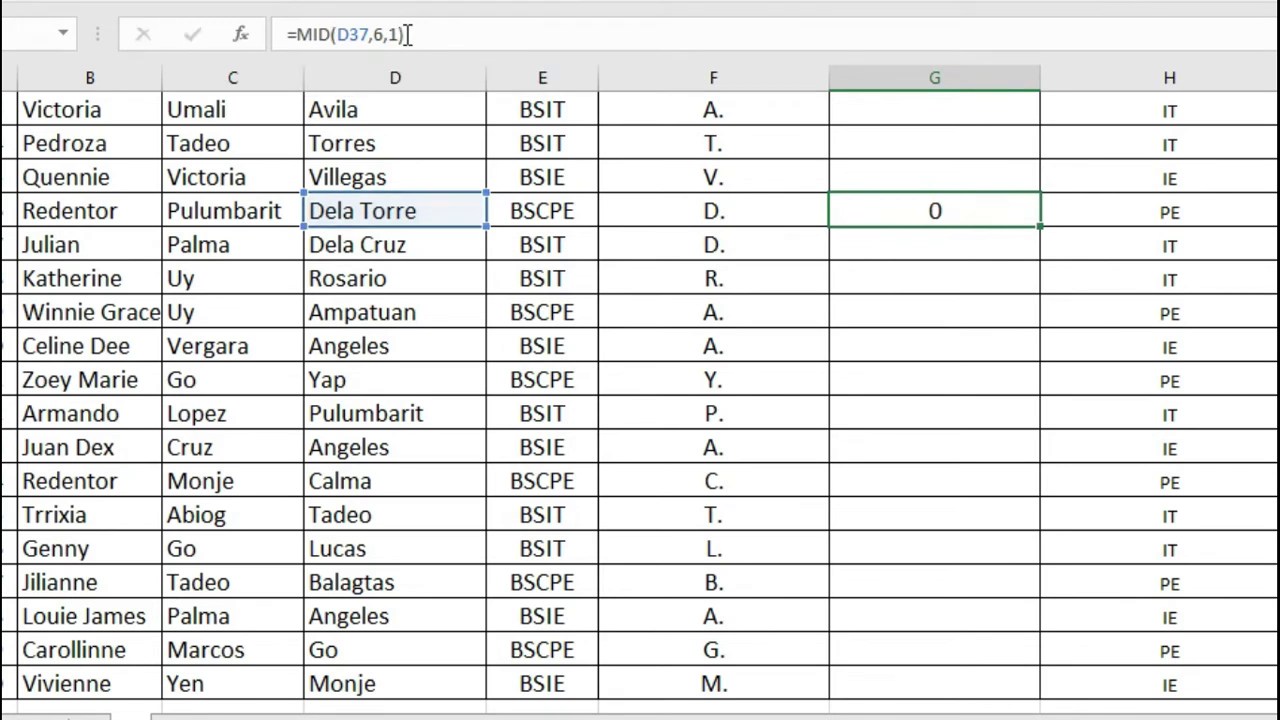
# Copy the MID formula down to G38 so the next row returns C
pyautogui.moveTo(1040, 226); pyautogui.dragTo(1060, 256)
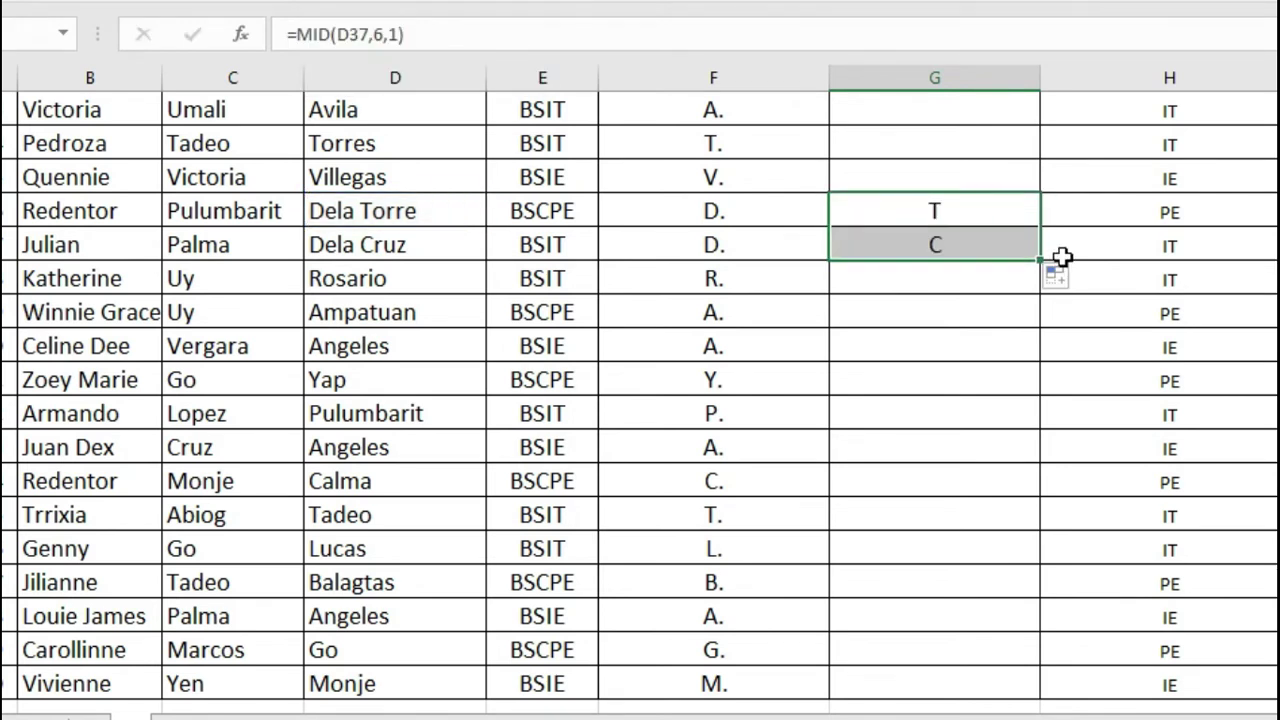
pyautogui.scroll(-3, 1051, 437)
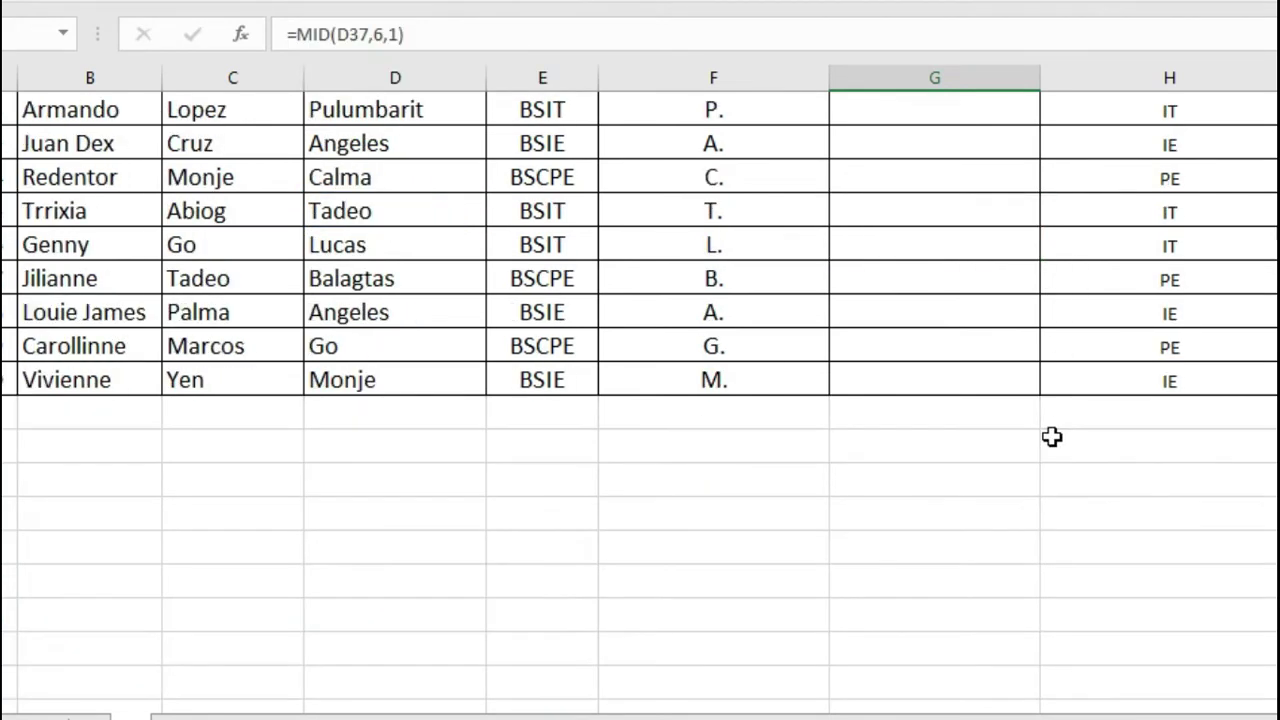
pyautogui.scroll(2, 1052, 437)
pyautogui.scroll(11, 1051, 437)
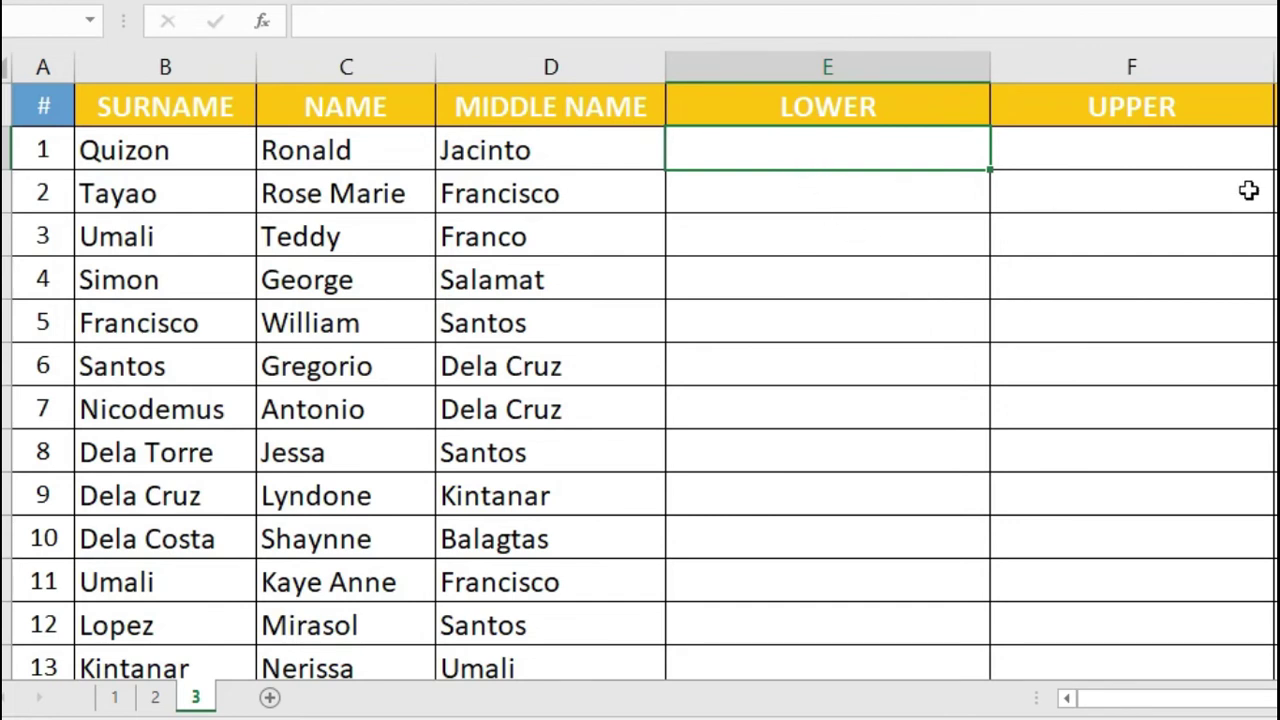
# Enter =LOWER(B2) in E2 to show the first surname in lowercase
pyautogui.write('=LOWER')
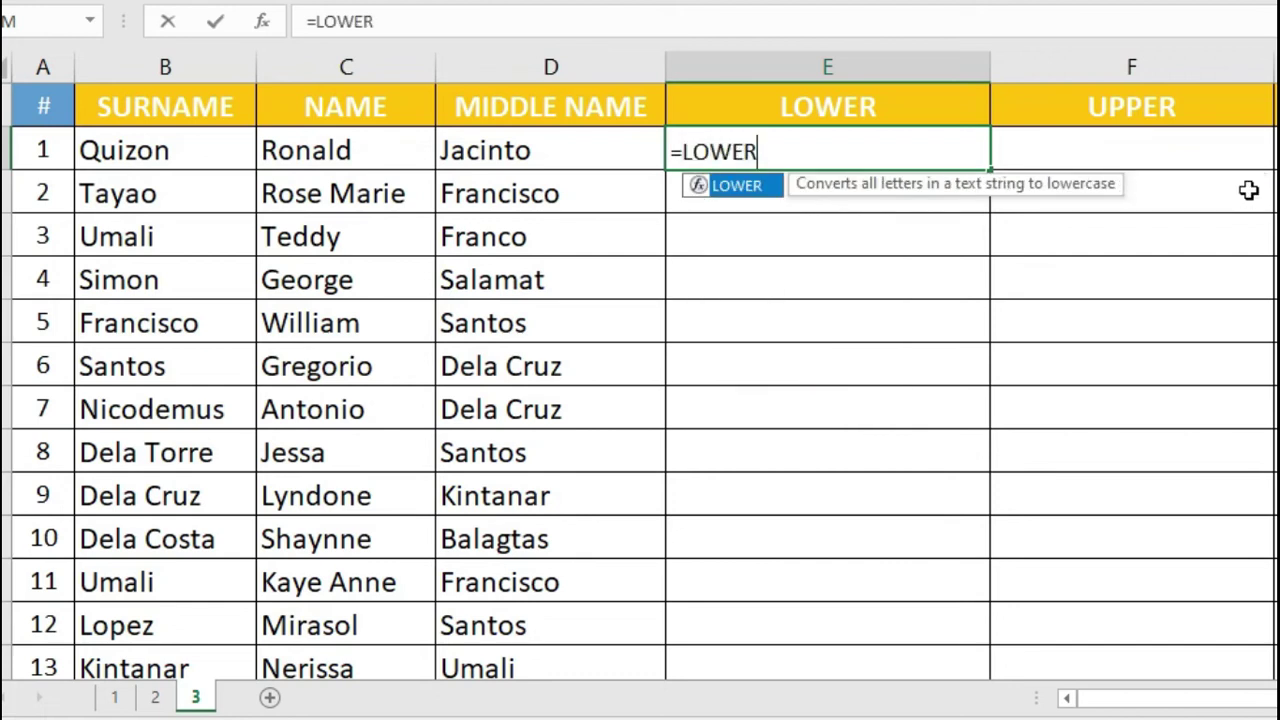
pyautogui.write('(')
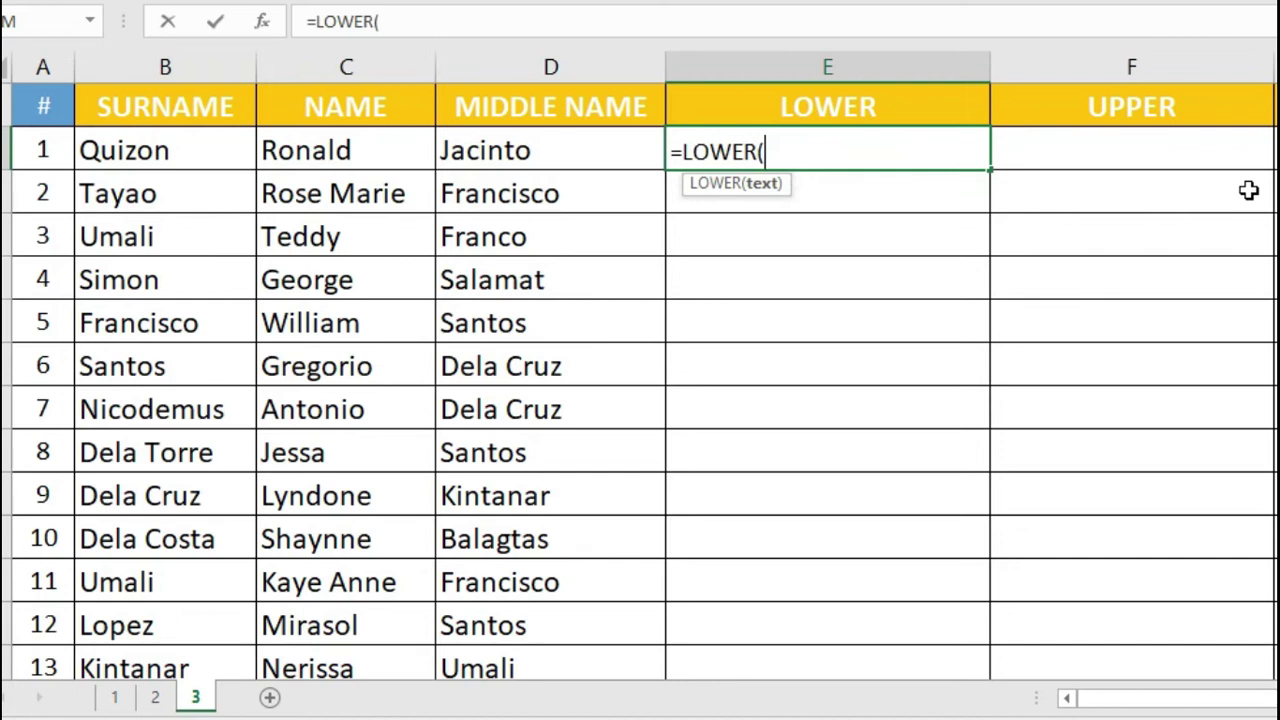
pyautogui.press('Left')
pyautogui.press('Left')
pyautogui.press('Left')
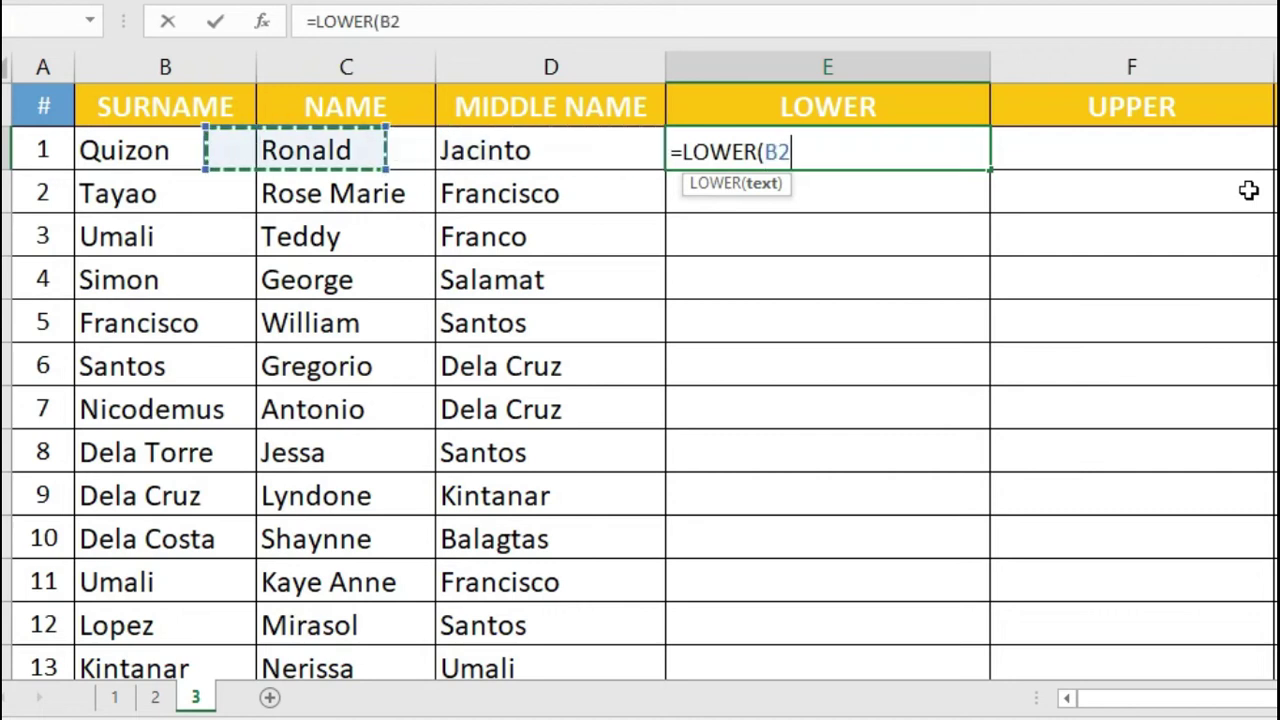
pyautogui.press('Left')
pyautogui.press('Right')
pyautogui.write(')')
pyautogui.press('Return')
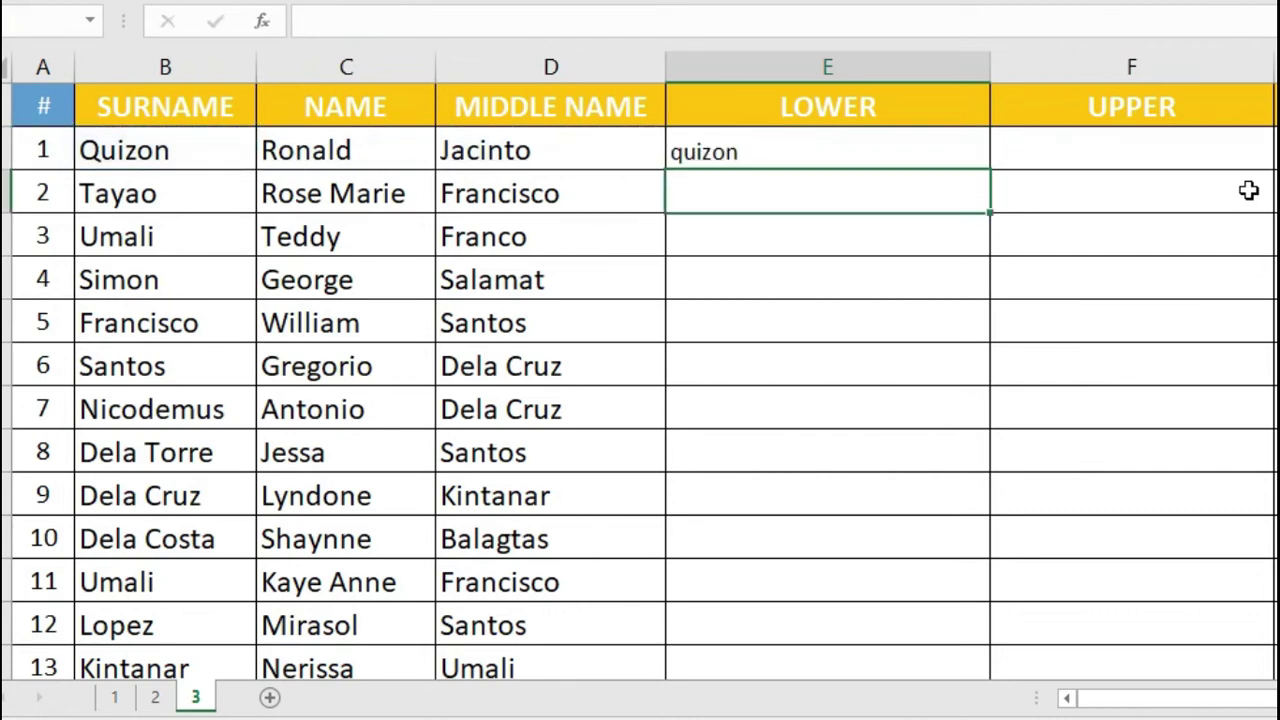
pyautogui.press('Up')
# Enter =UPPER(B2) in F2 to show the first surname in uppercase
pyautogui.press('Right')
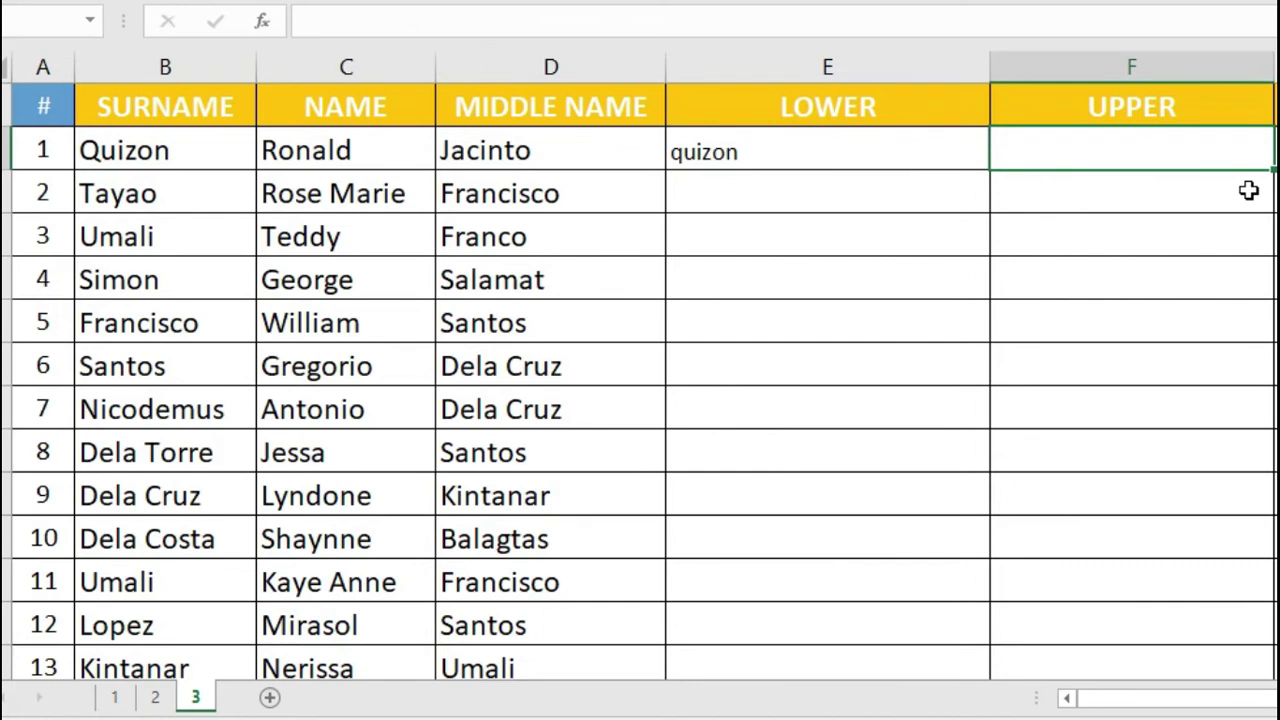
pyautogui.write('=UPPER(')
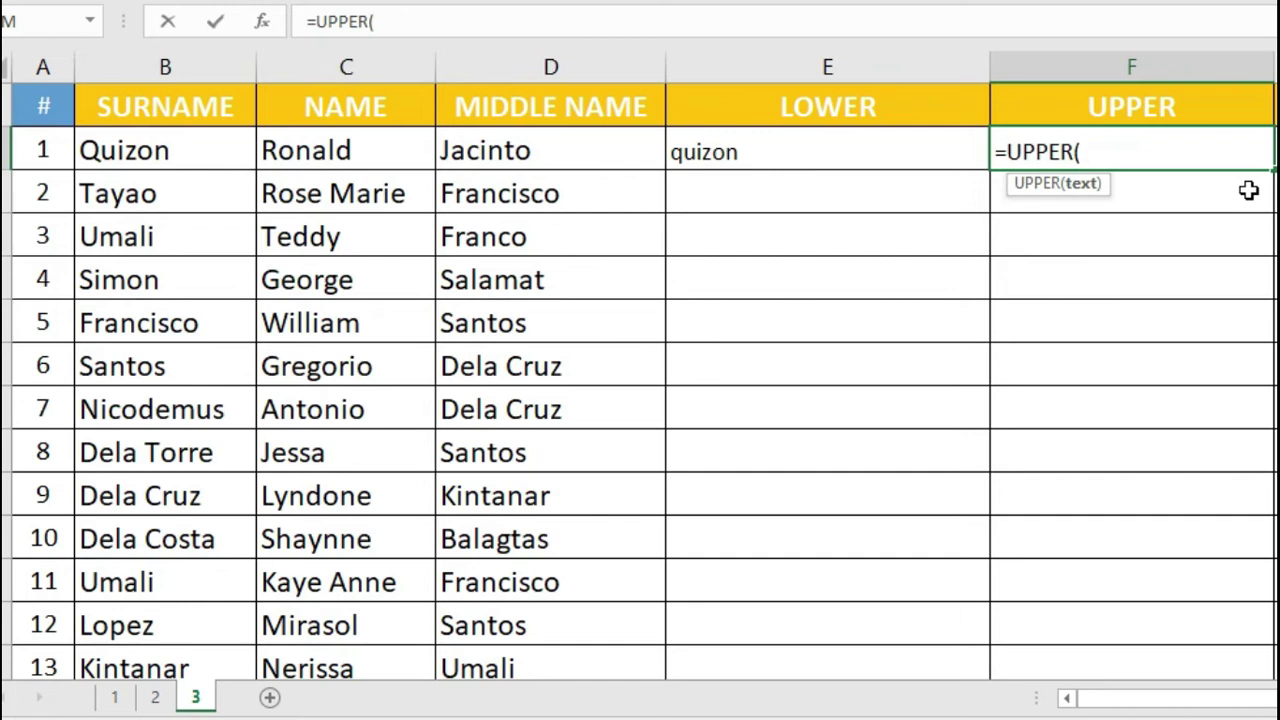
pyautogui.press('Left')
pyautogui.press('Left')
pyautogui.press('Left')
pyautogui.press('Left')
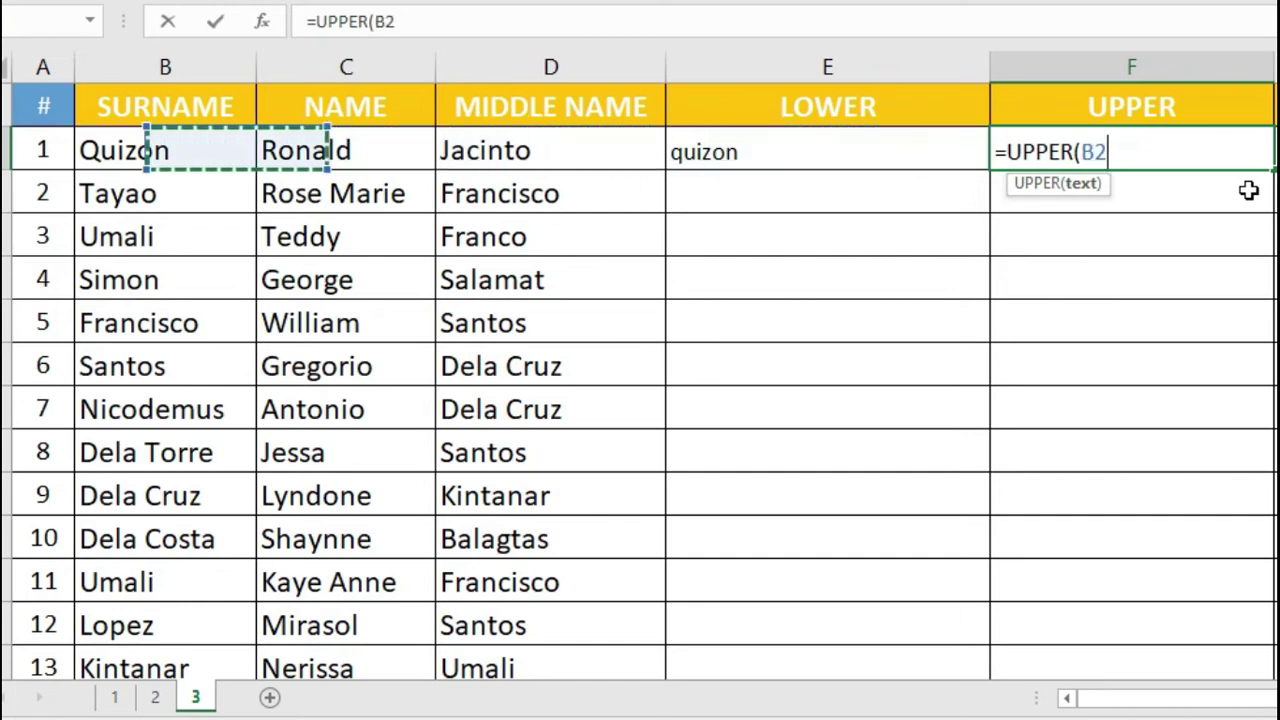
pyautogui.press('Return')
pyautogui.press('Up')
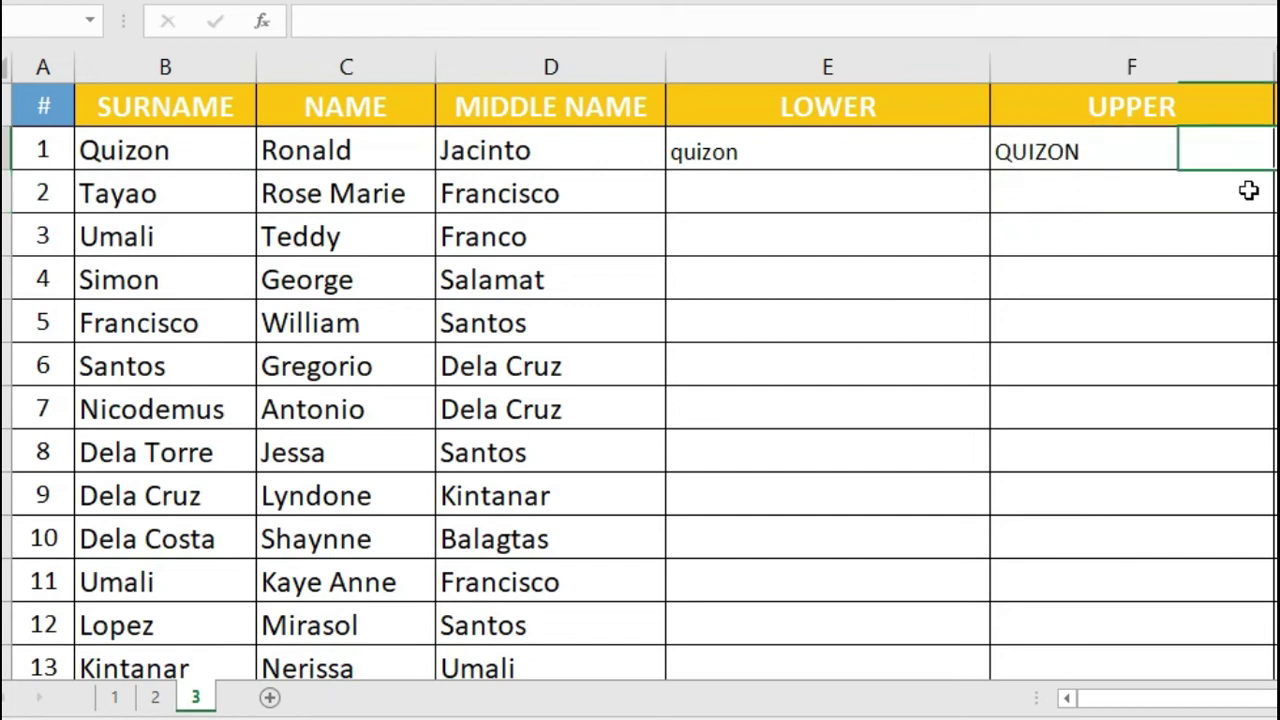
pyautogui.press('Right')
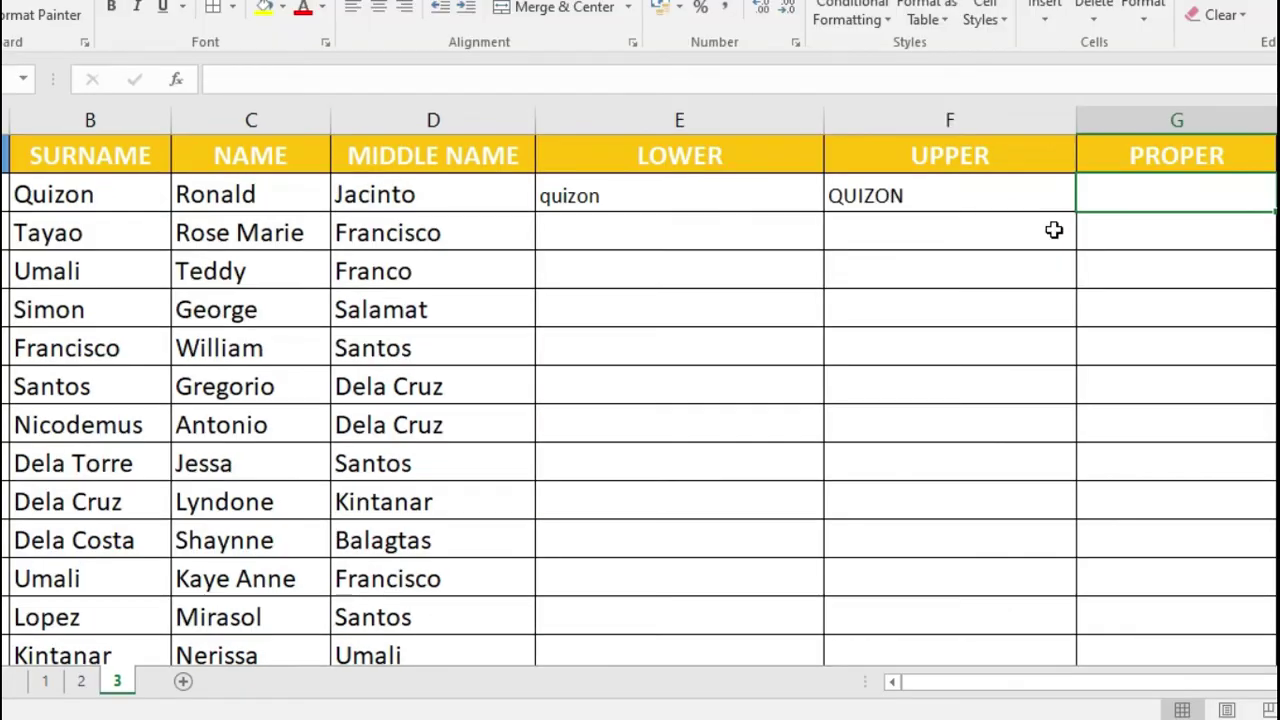
# Enter =PROPER(B2) in G2 to show the first surname in proper case
pyautogui.write('=PR')
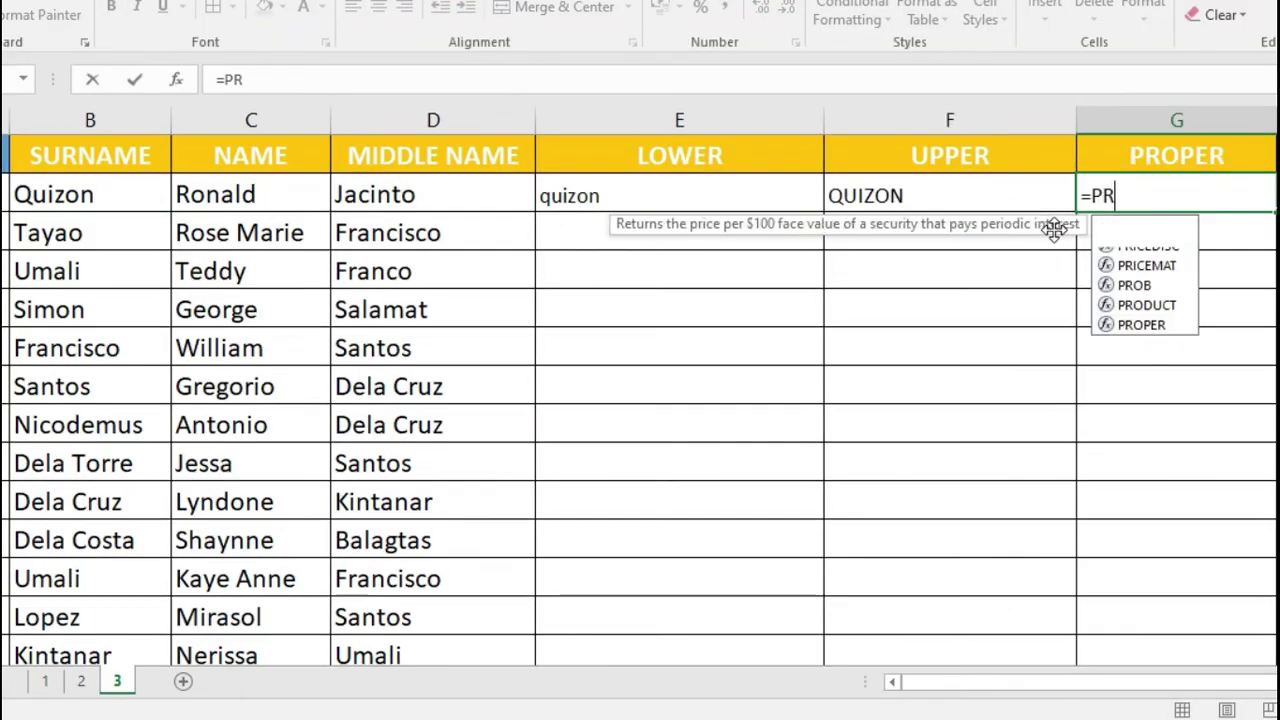
pyautogui.write('OPER(')
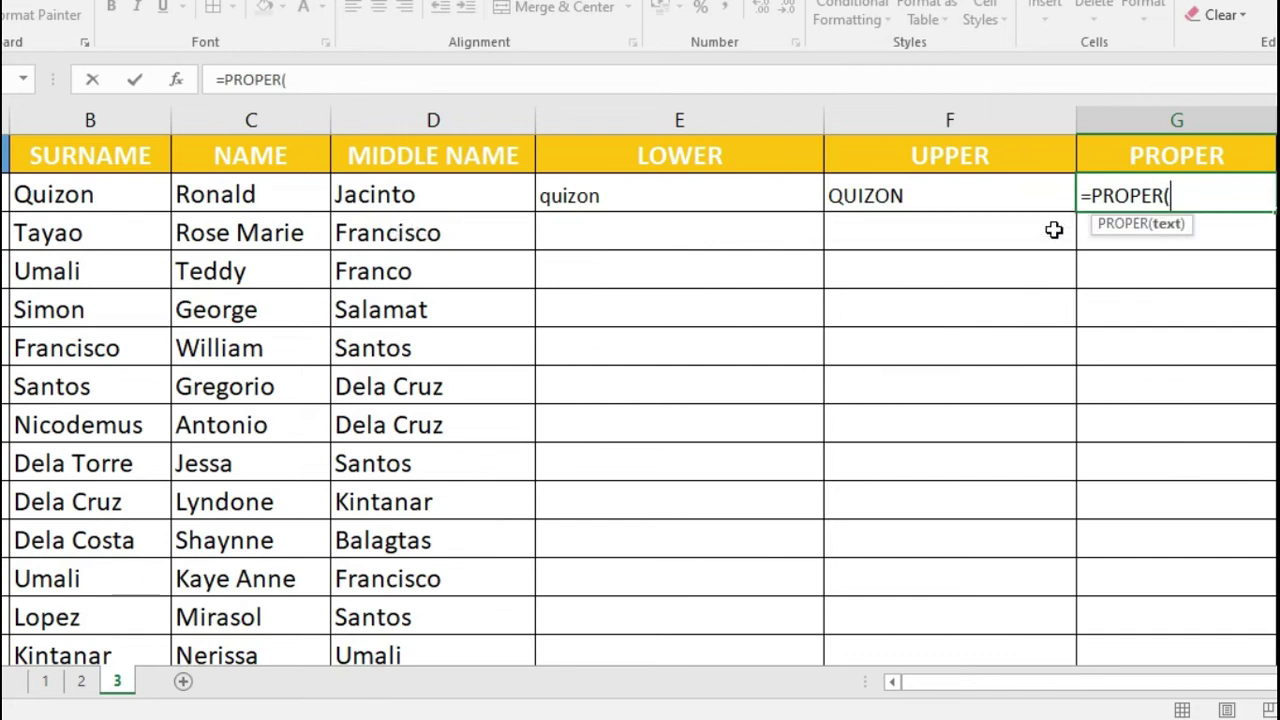
pyautogui.press('Left')
pyautogui.press('Left')
pyautogui.press('Left')
pyautogui.press('Left')
pyautogui.press('Left')
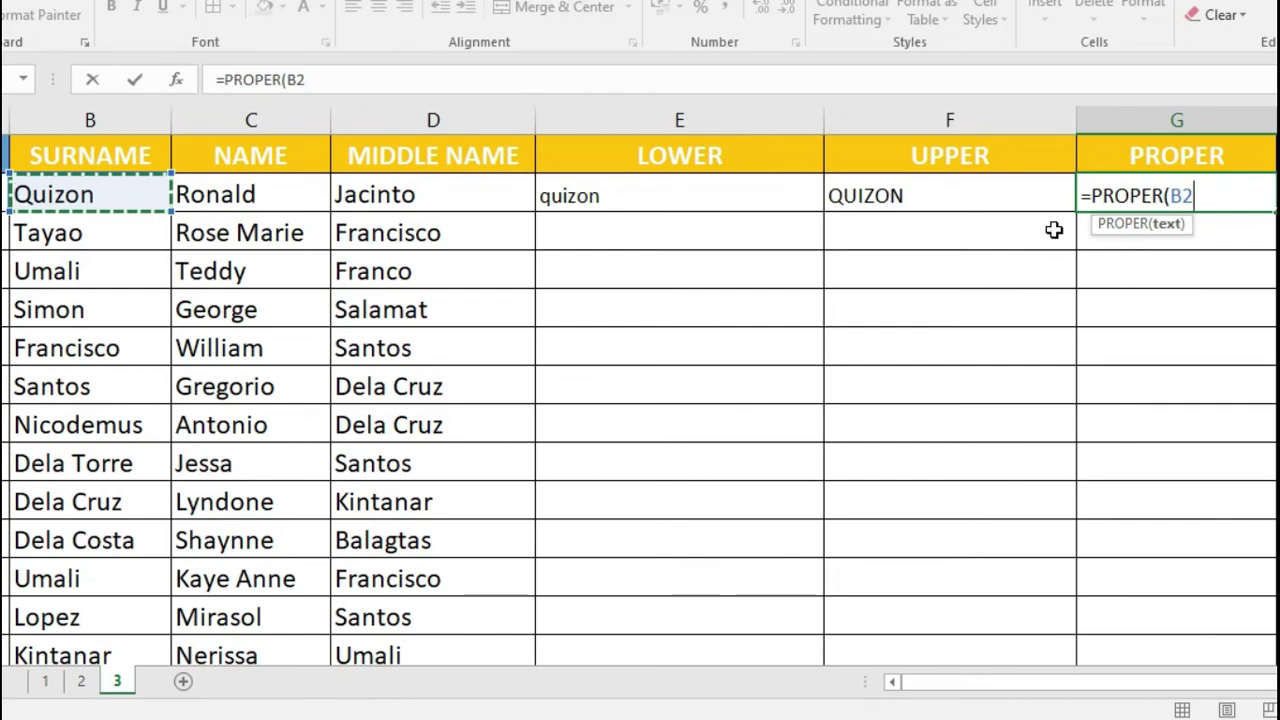
pyautogui.press('Return')
pyautogui.press('Up')
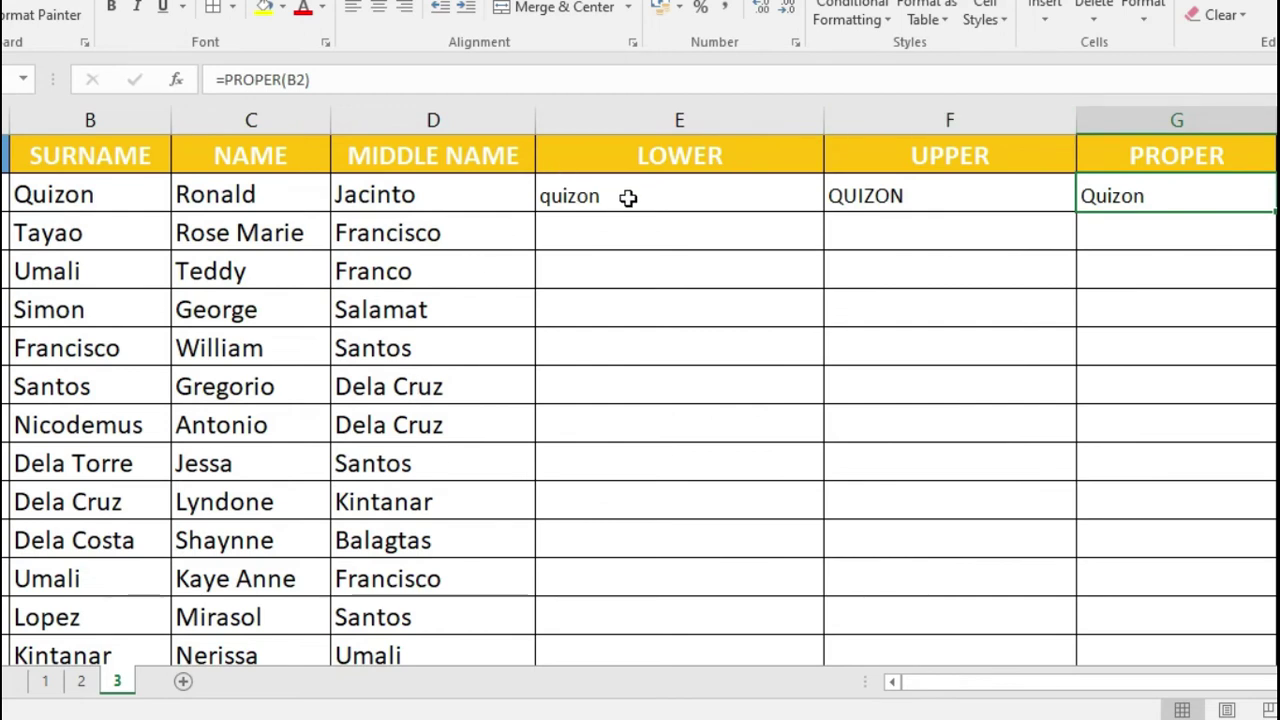
# Fill the LOWER, UPPER and PROPER formulas down the list and AutoFit columns E–G
pyautogui.moveTo(628, 197); pyautogui.dragTo(1080, 194)
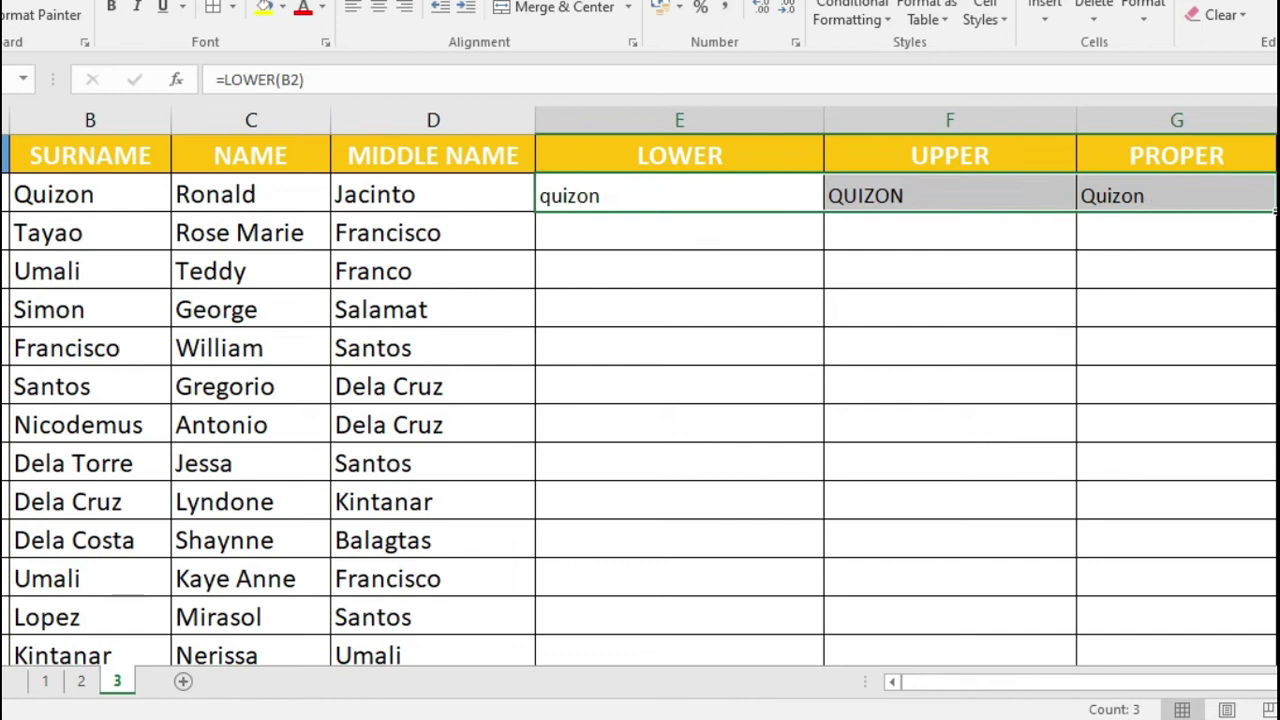
pyautogui.moveTo(1274, 210); pyautogui.dragTo(1249, 603)
pyautogui.scroll(10, 640, 380)
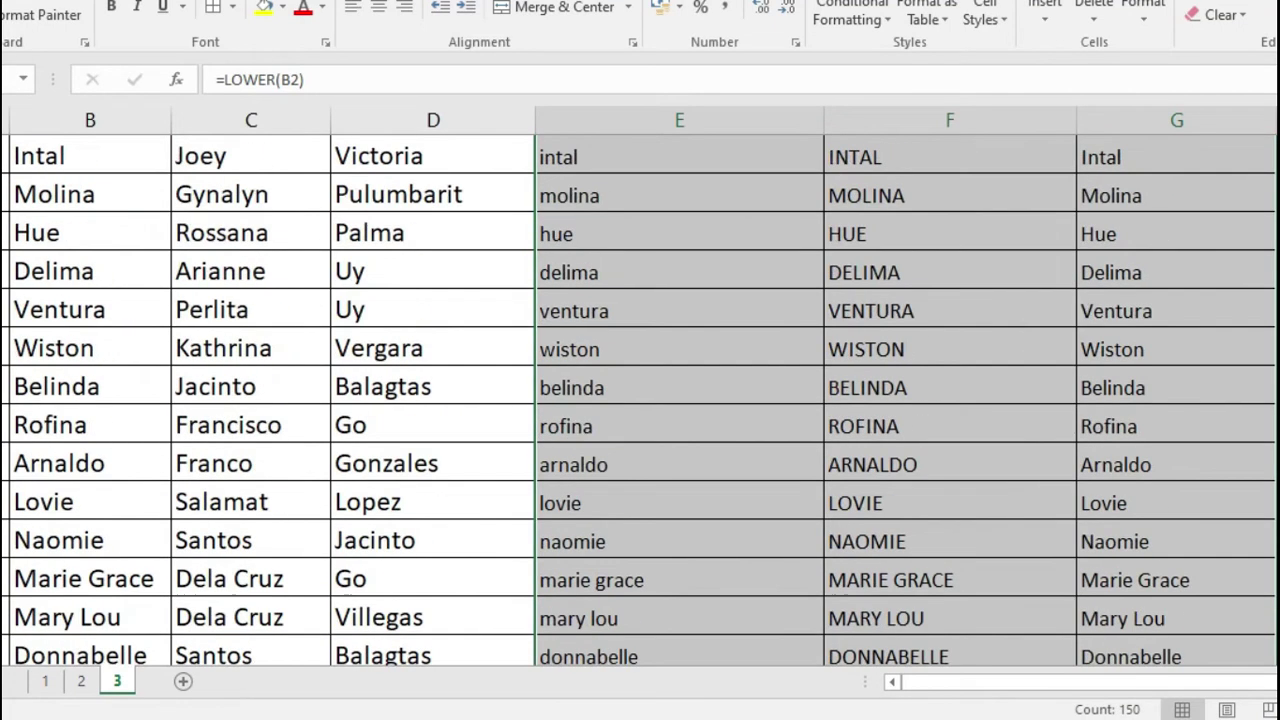
pyautogui.scroll(8, 486, 229)
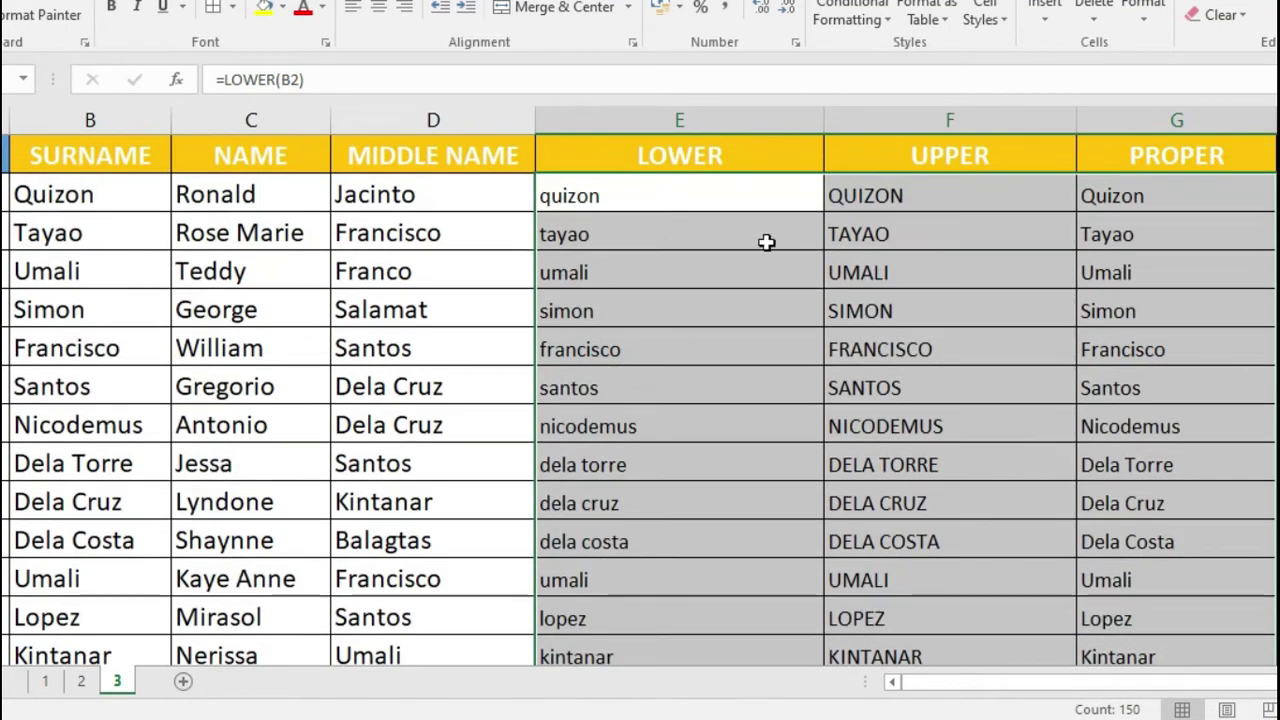
pyautogui.doubleClick(824, 120)
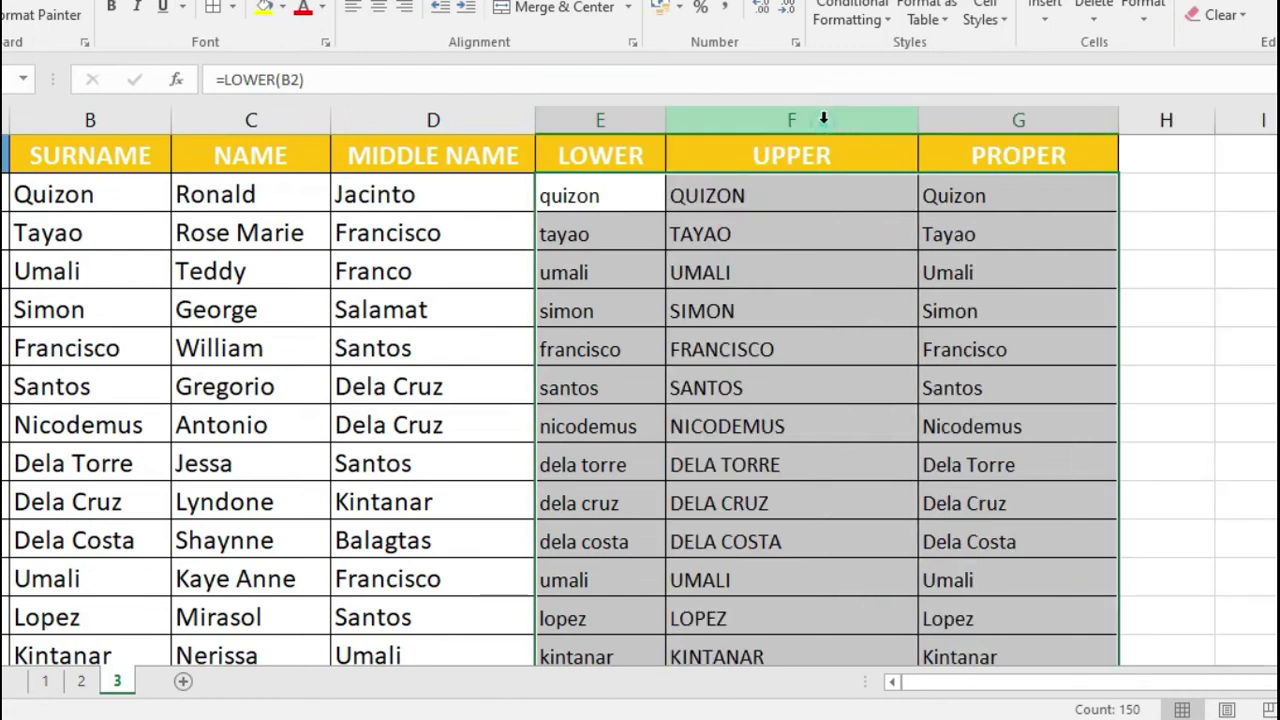
pyautogui.doubleClick(911, 120)
pyautogui.doubleClick(1018, 120)
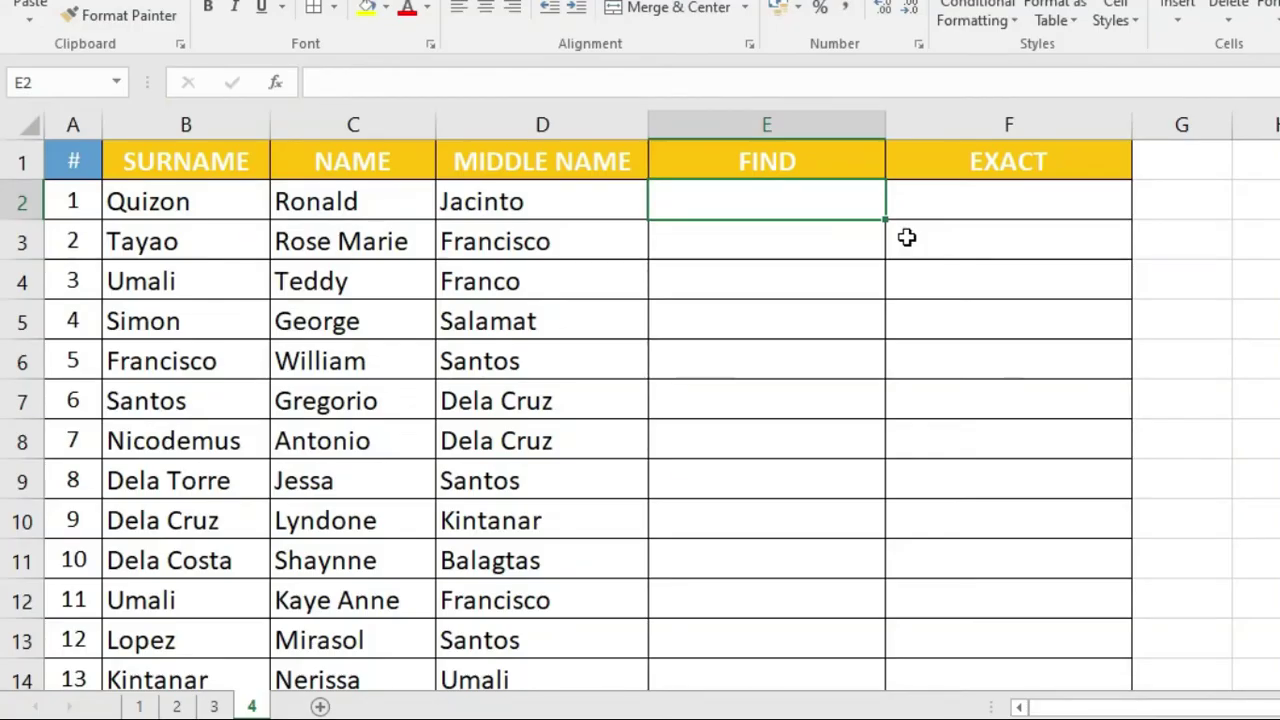
# Enter =FIND("ed",C2) in E2, which returns #VALUE! since the name lacks "ed"
pyautogui.write('=FIND')
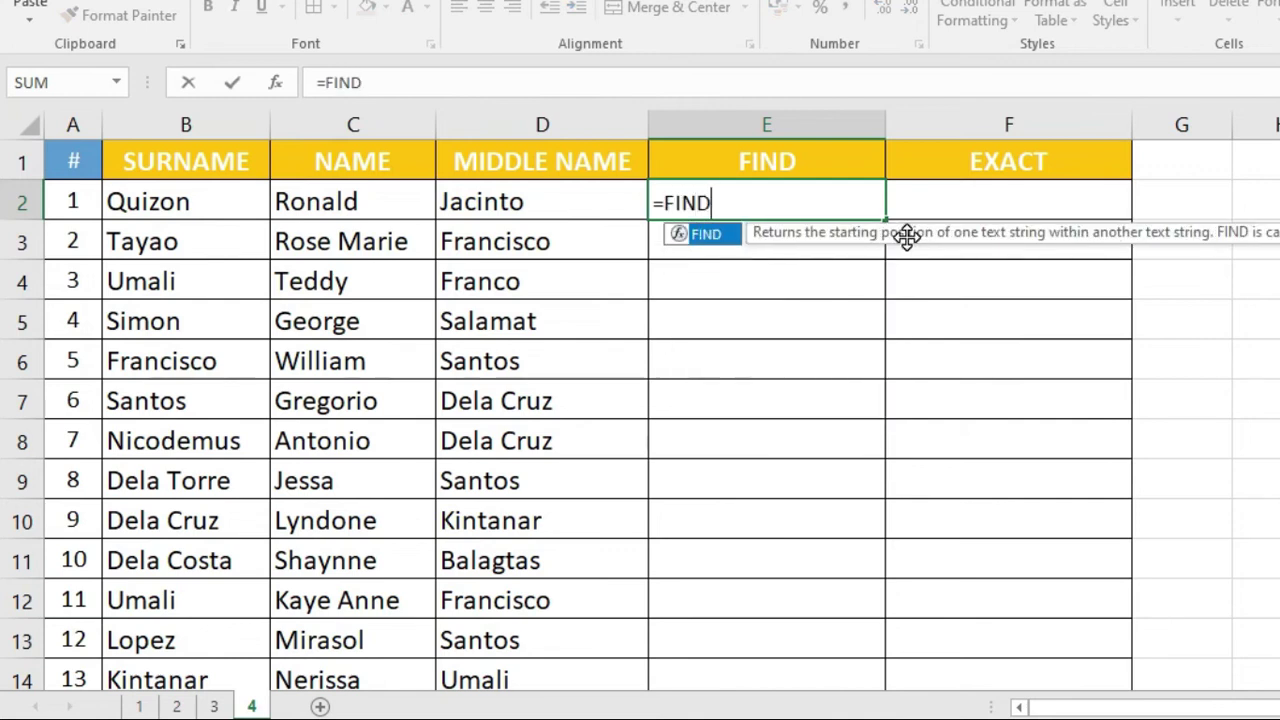
pyautogui.write('(')
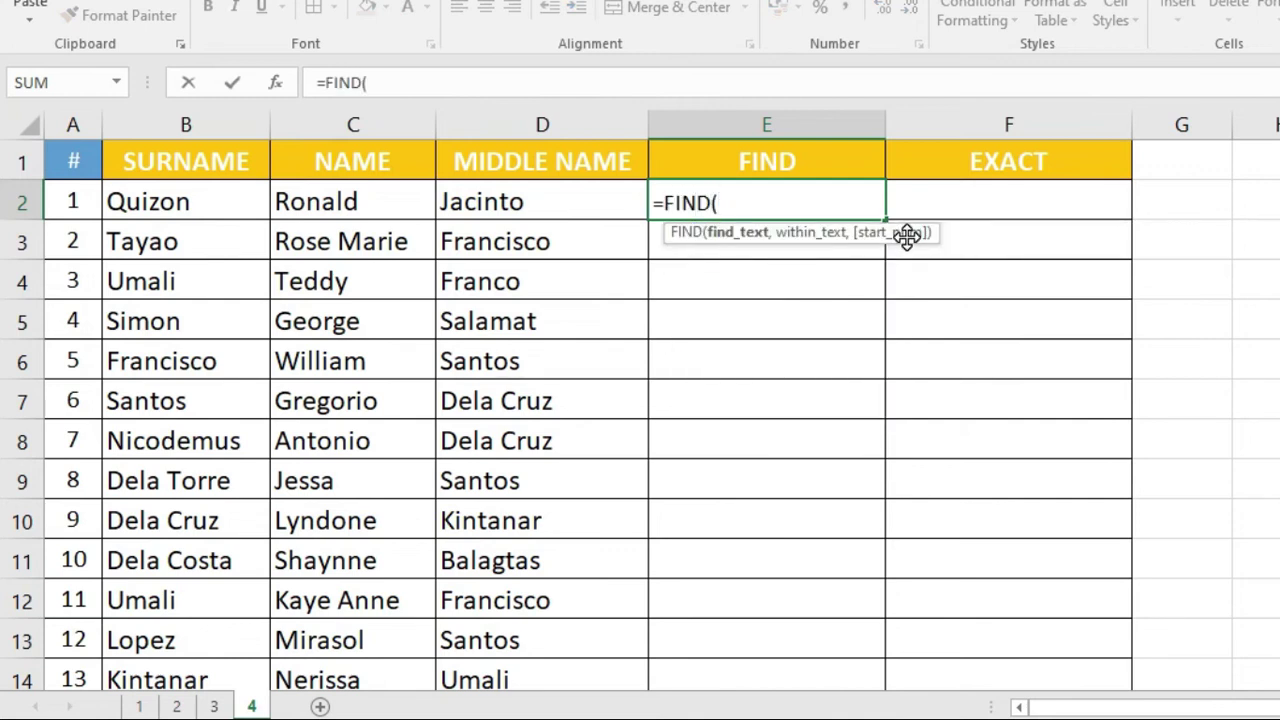
pyautogui.write('"')
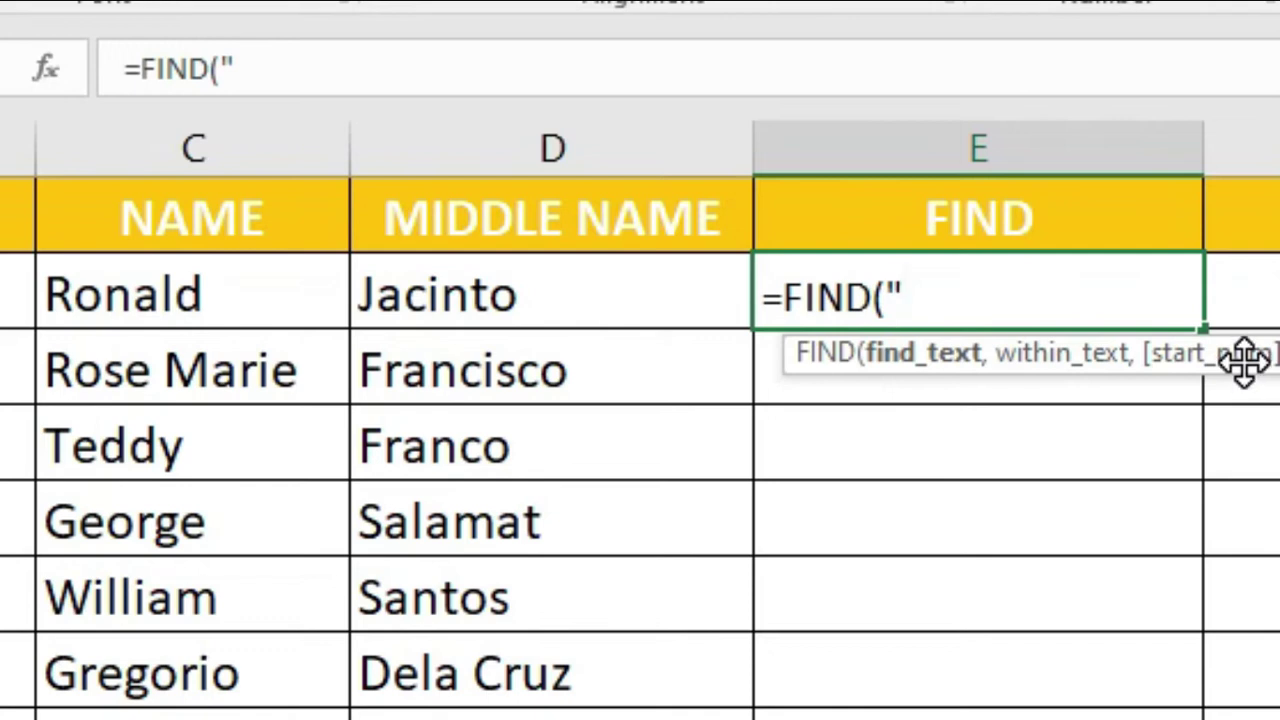
pyautogui.write('E')
pyautogui.press('BackSpace')
pyautogui.write('ed"')
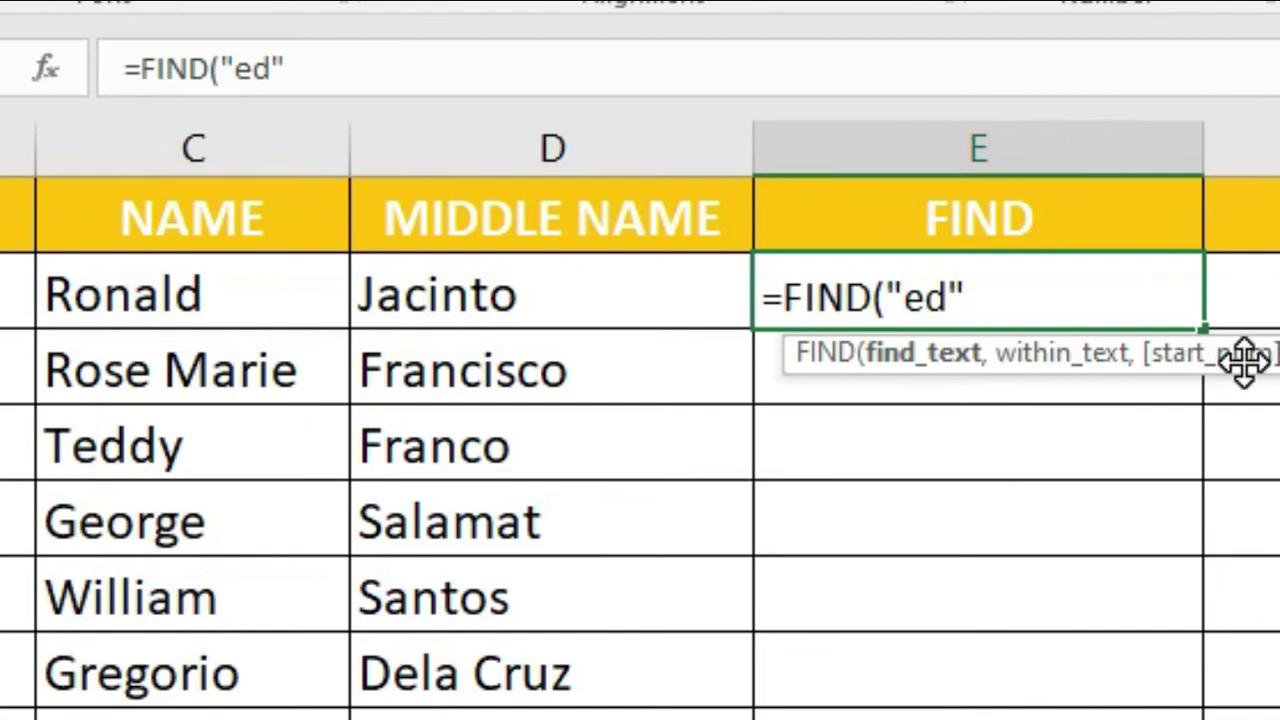
pyautogui.write(',')
pyautogui.press('Left')
pyautogui.press('Left')
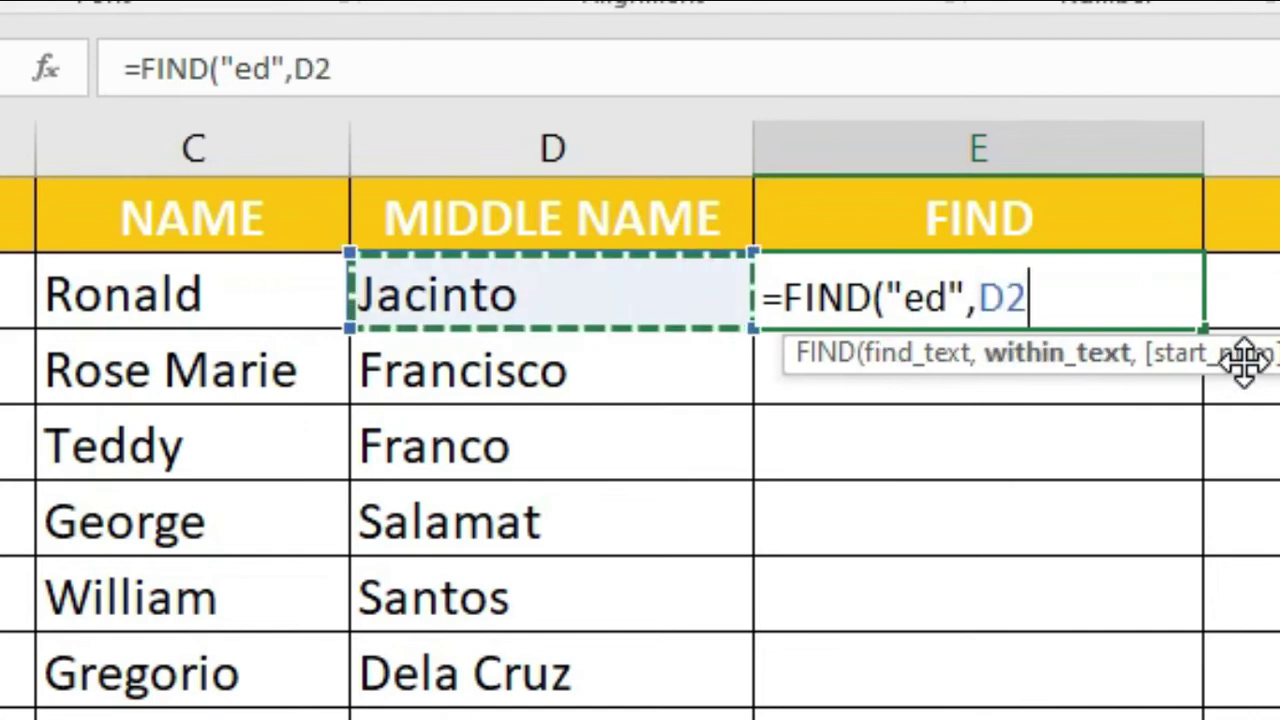
pyautogui.press('Return')
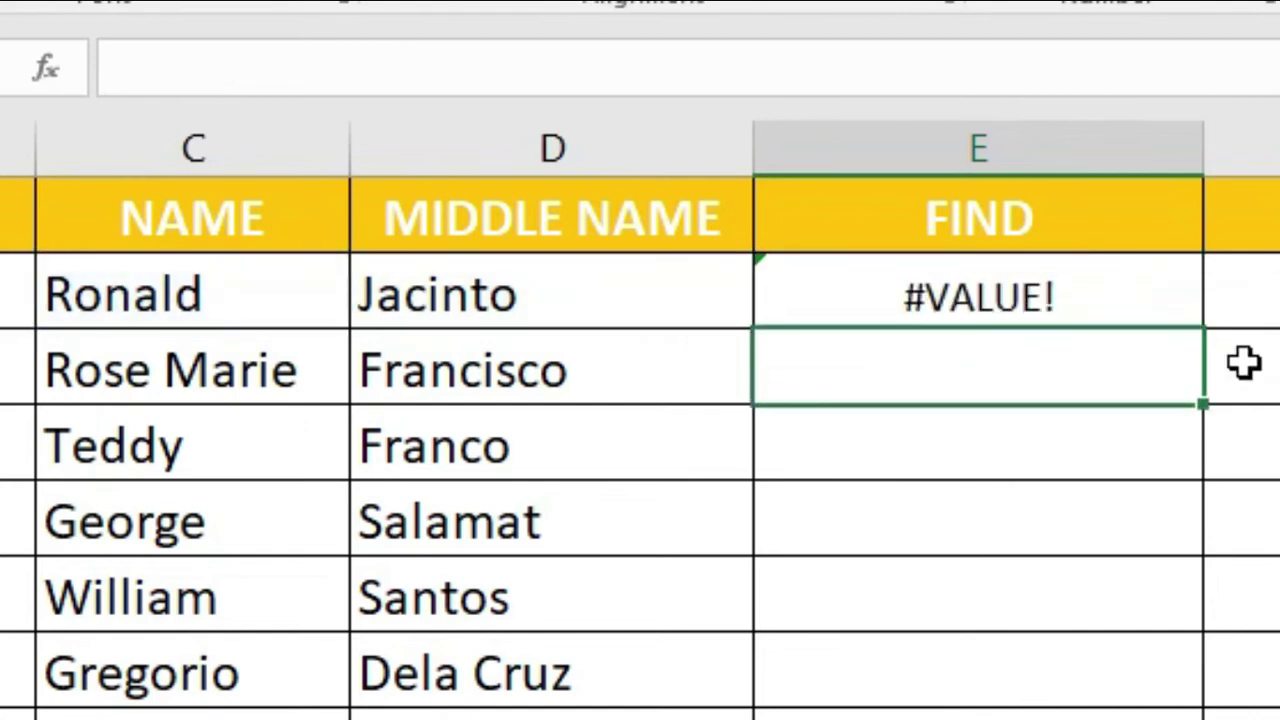
pyautogui.press('Up')
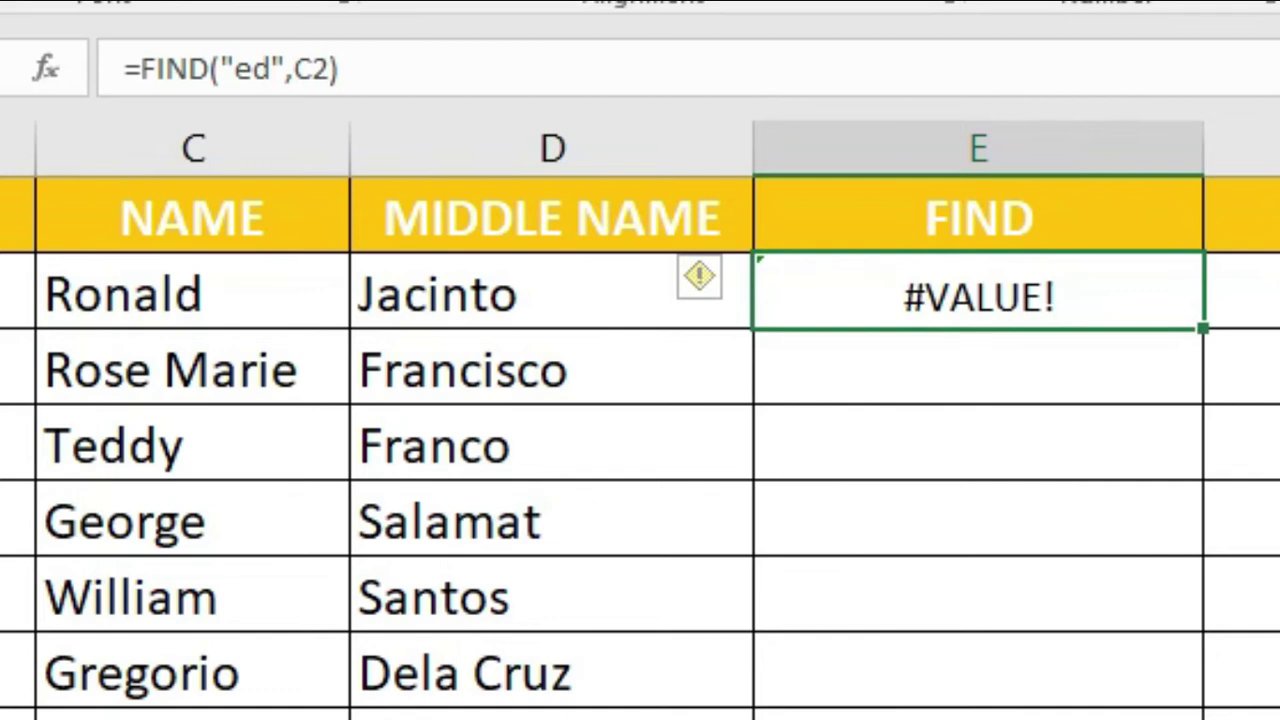
# Fill the FIND formula from E2 to the last row, giving 2 where "ed" occurs
pyautogui.click(1109, 285)
pyautogui.moveTo(1203, 330); pyautogui.dragTo(1180, 671)
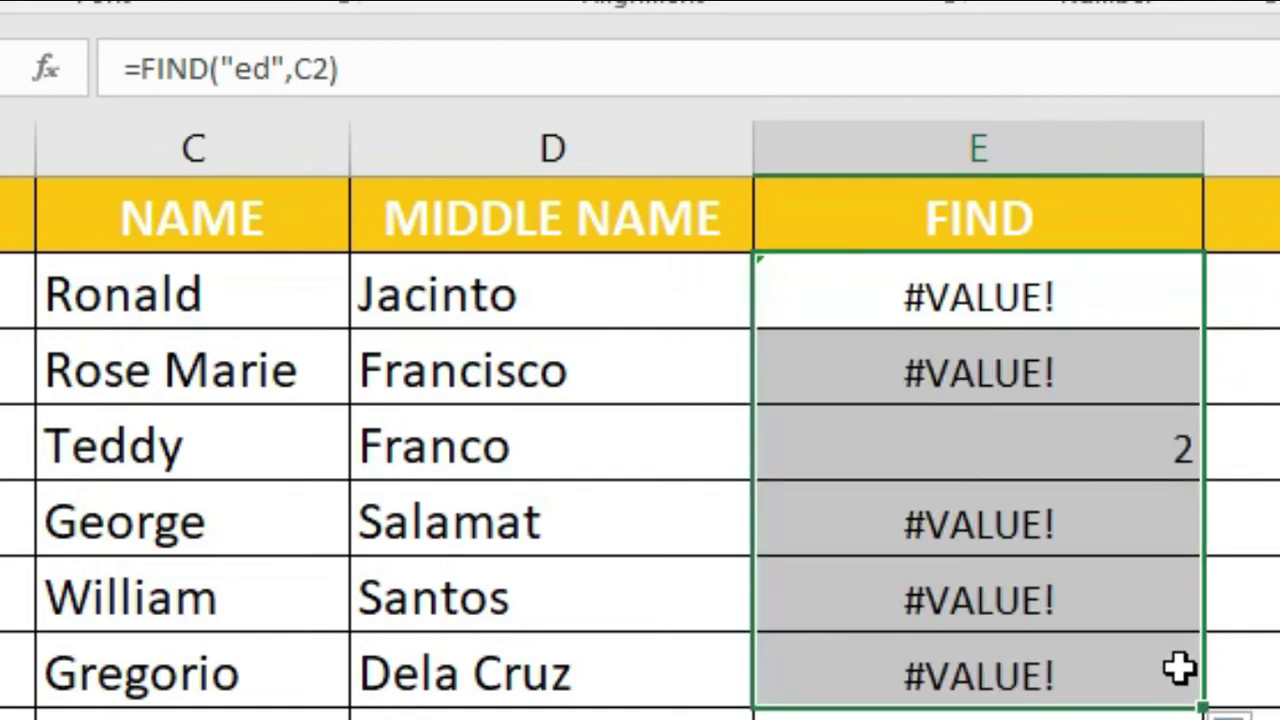
pyautogui.click(1050, 450)
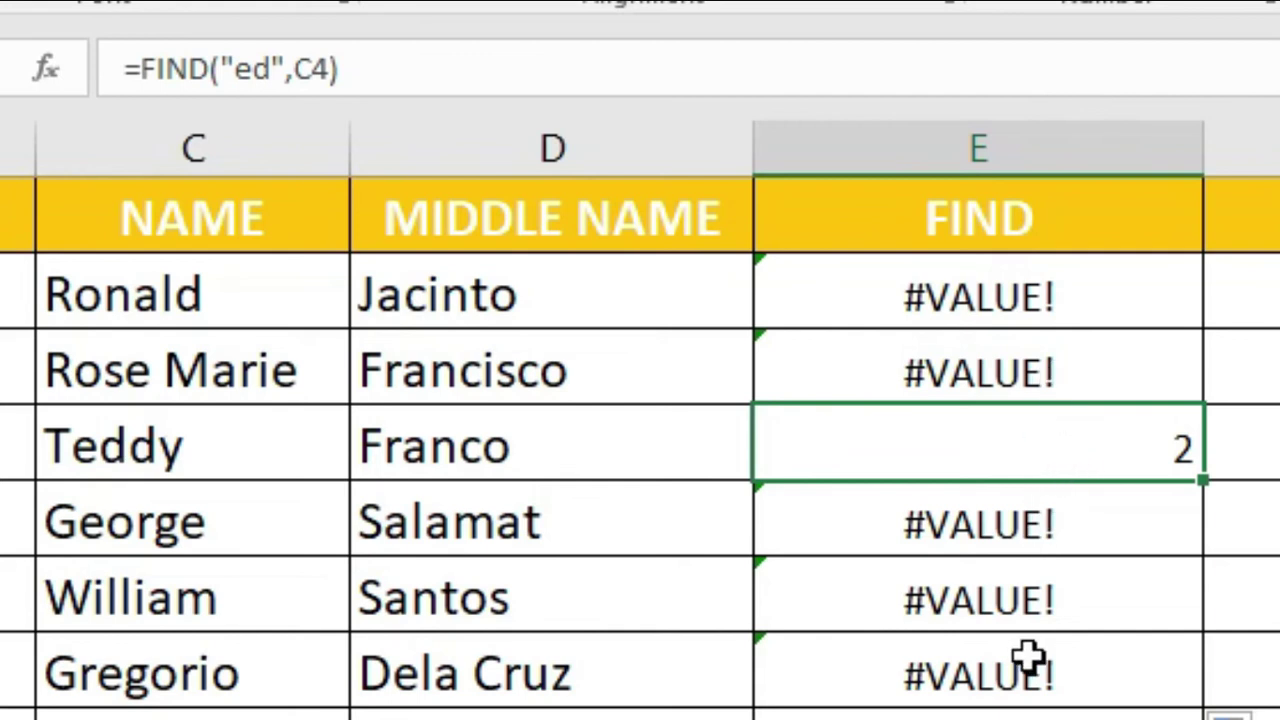
pyautogui.click(1088, 685)
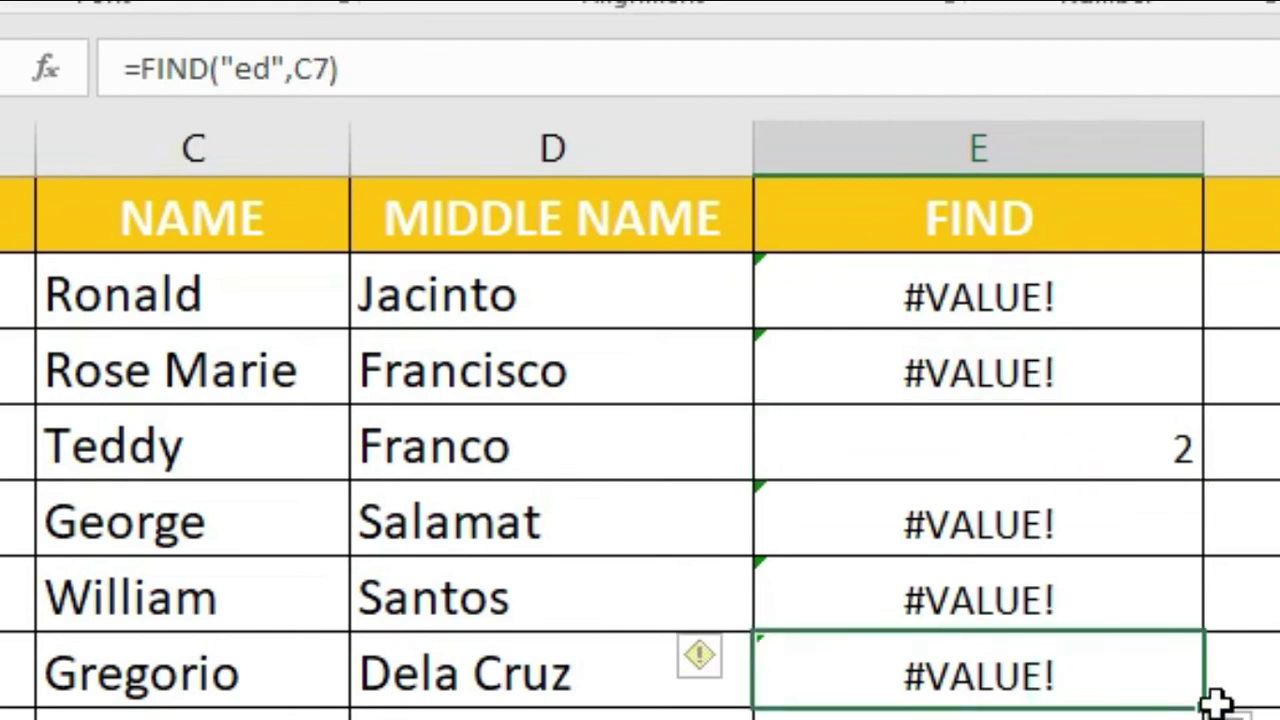
pyautogui.moveTo(1203, 708)
pyautogui.mouseDown()
pyautogui.moveTo(1232, 710)
pyautogui.moveTo(1220, 716)
pyautogui.mouseUp()
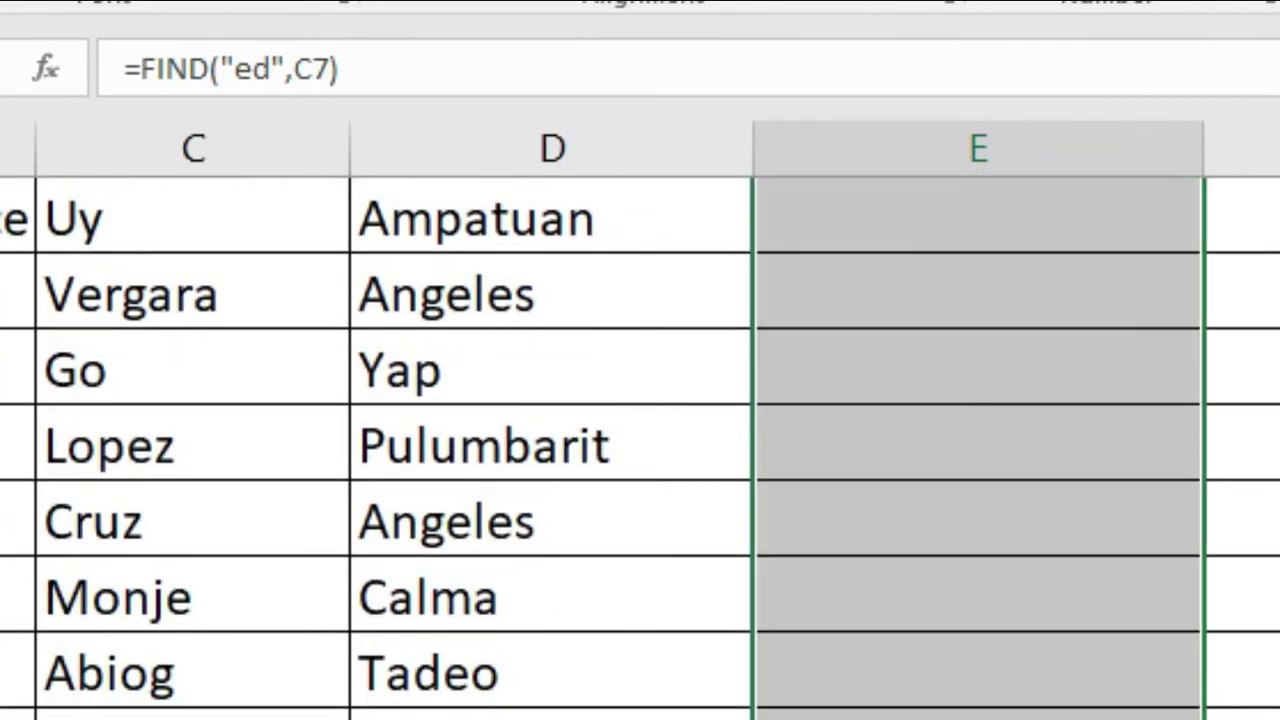
pyautogui.scroll(3, 640, 440)
pyautogui.scroll(10, 640, 440)
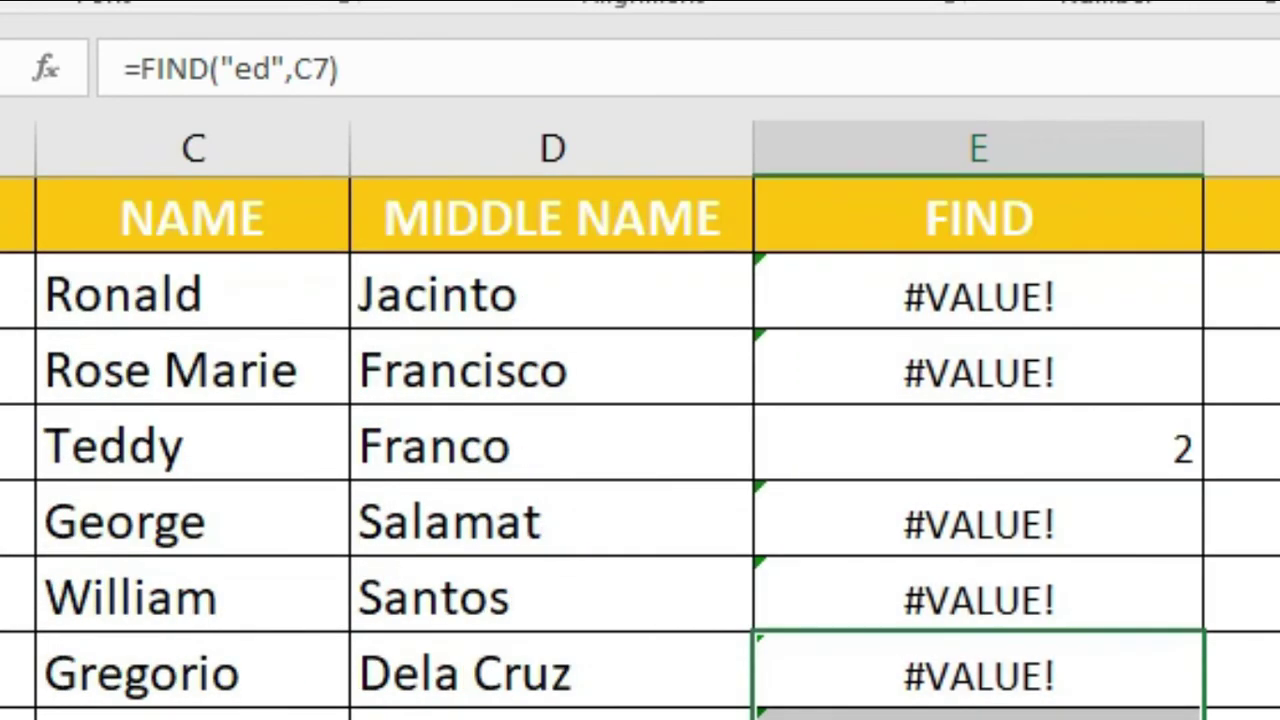
pyautogui.click(1240, 290)
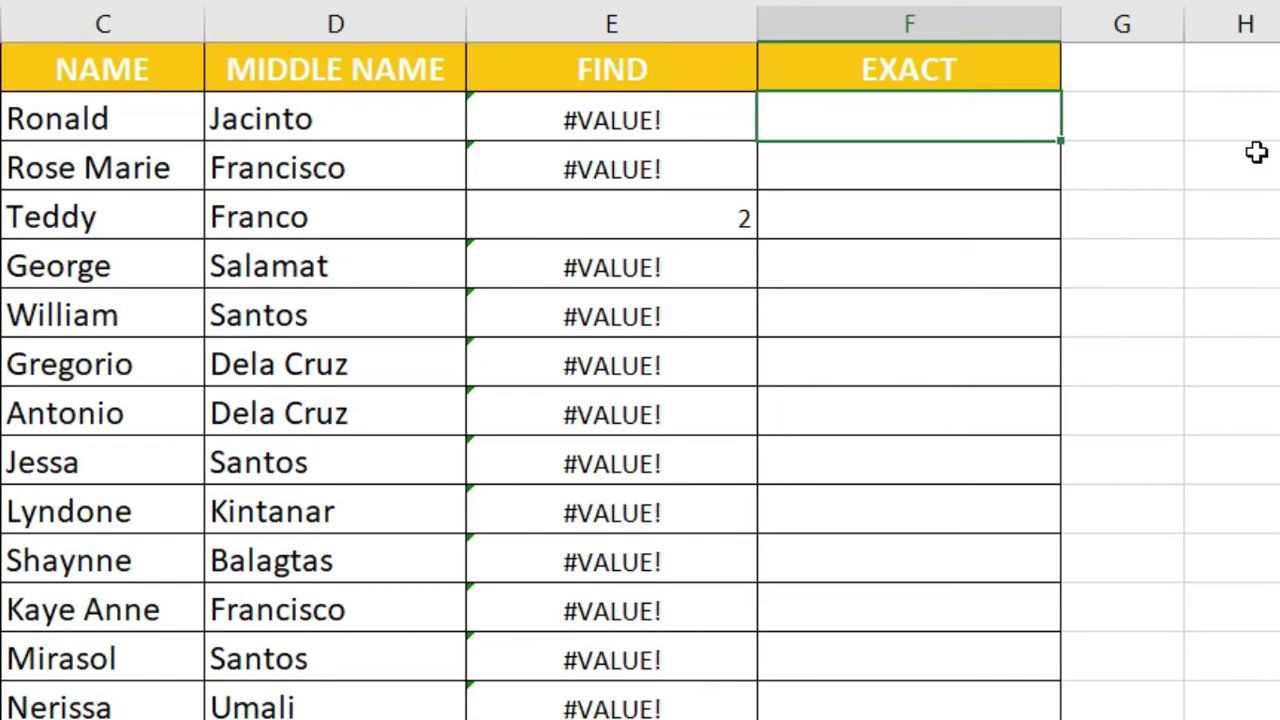
# Cancel the unfinished EXACT formula and insert a new empty column before MIDDLE NAME
pyautogui.write('=')
pyautogui.click(311, 24)
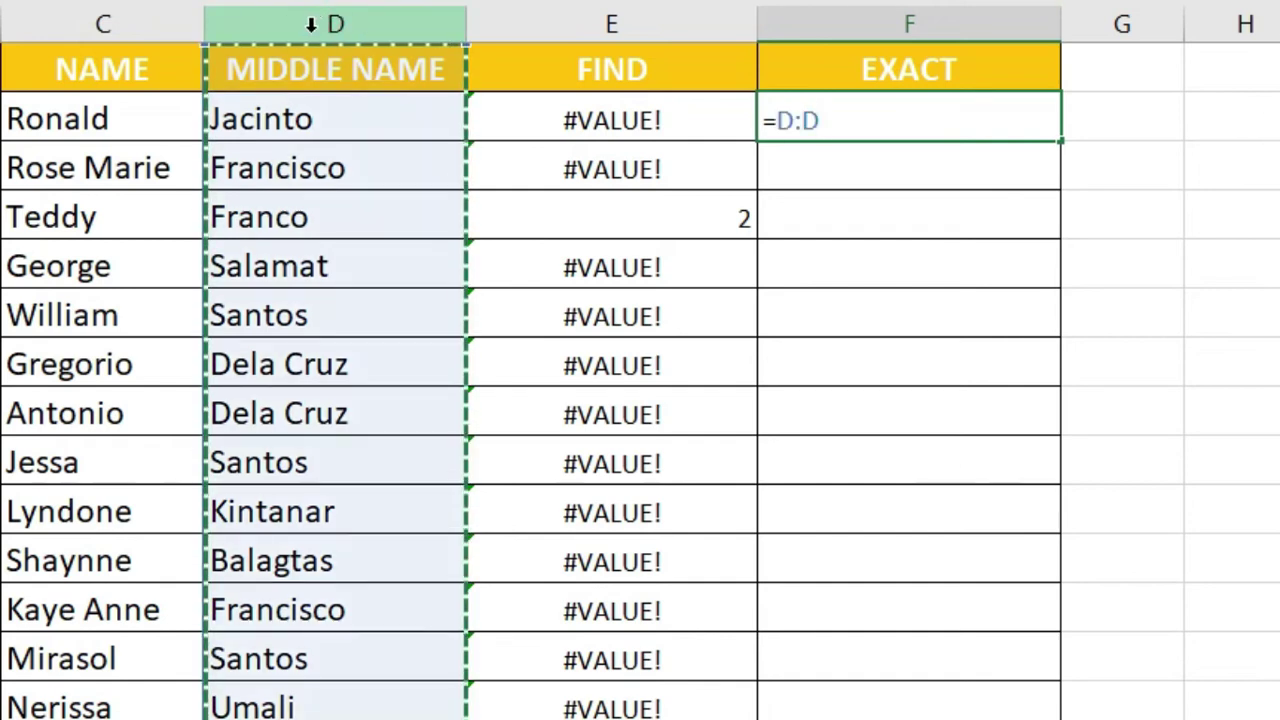
pyautogui.press('Escape')
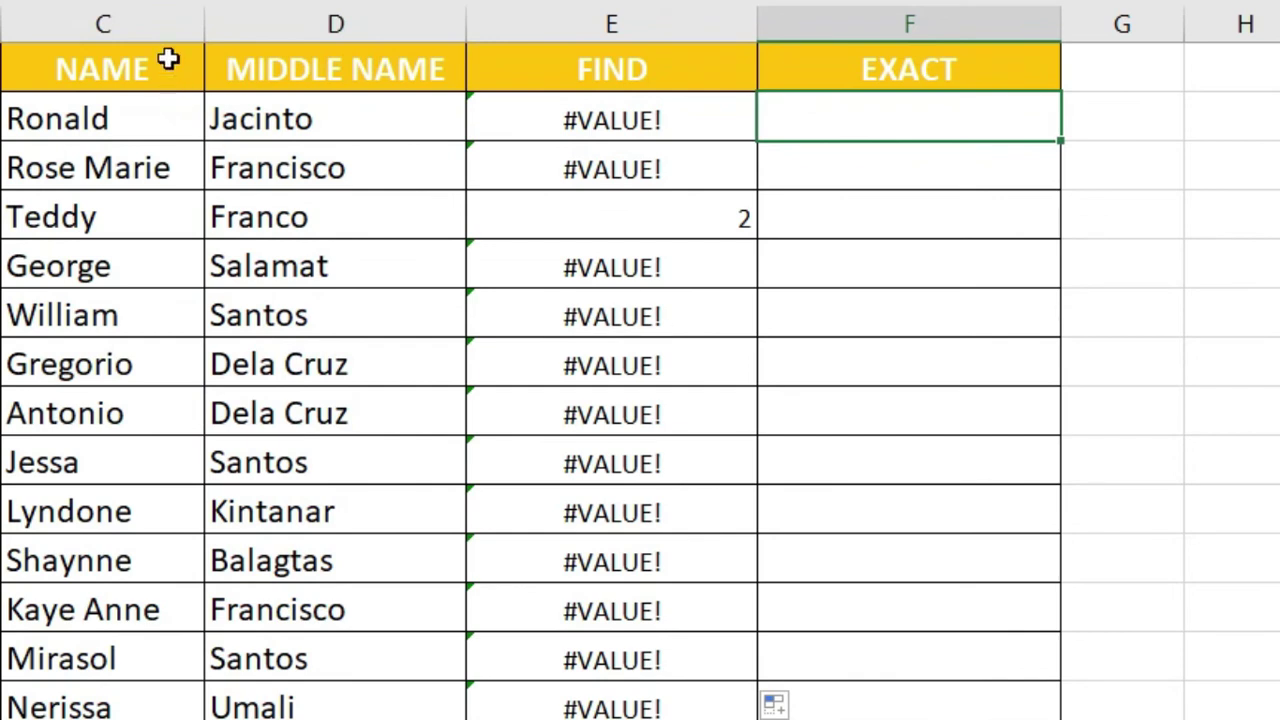
pyautogui.click(249, 20)
pyautogui.rightClick(286, 22)
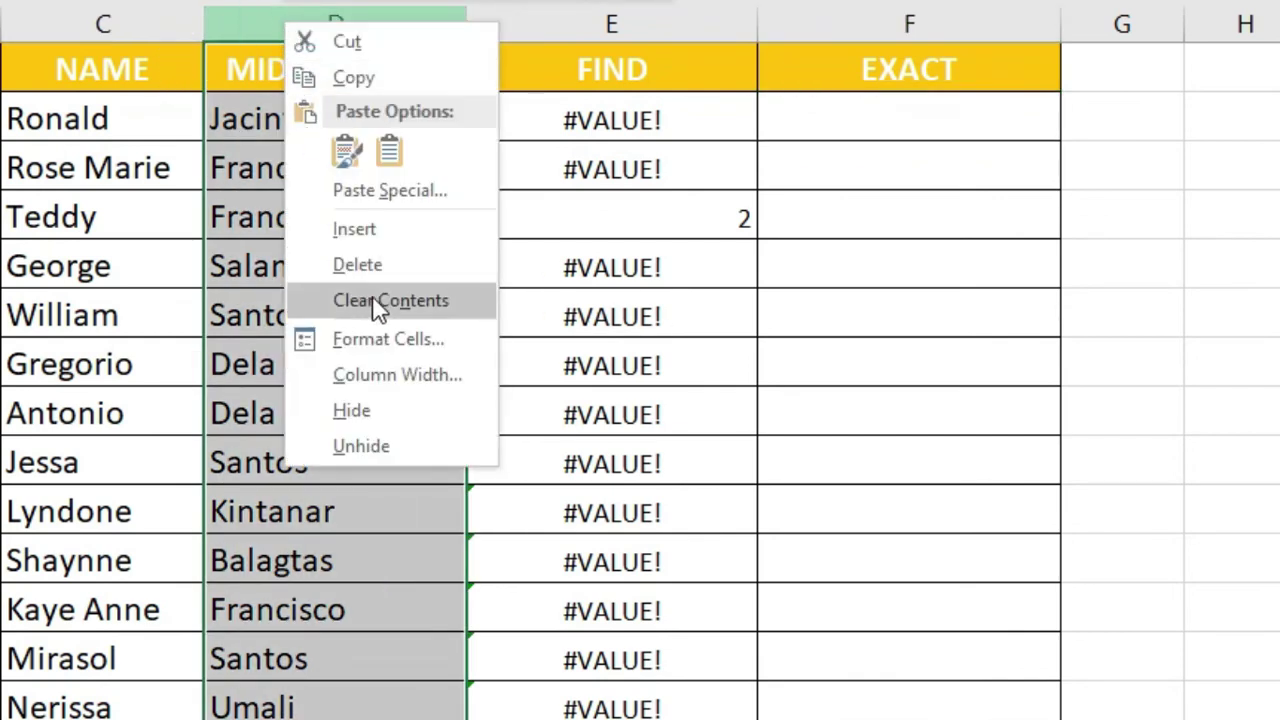
pyautogui.click(376, 229)
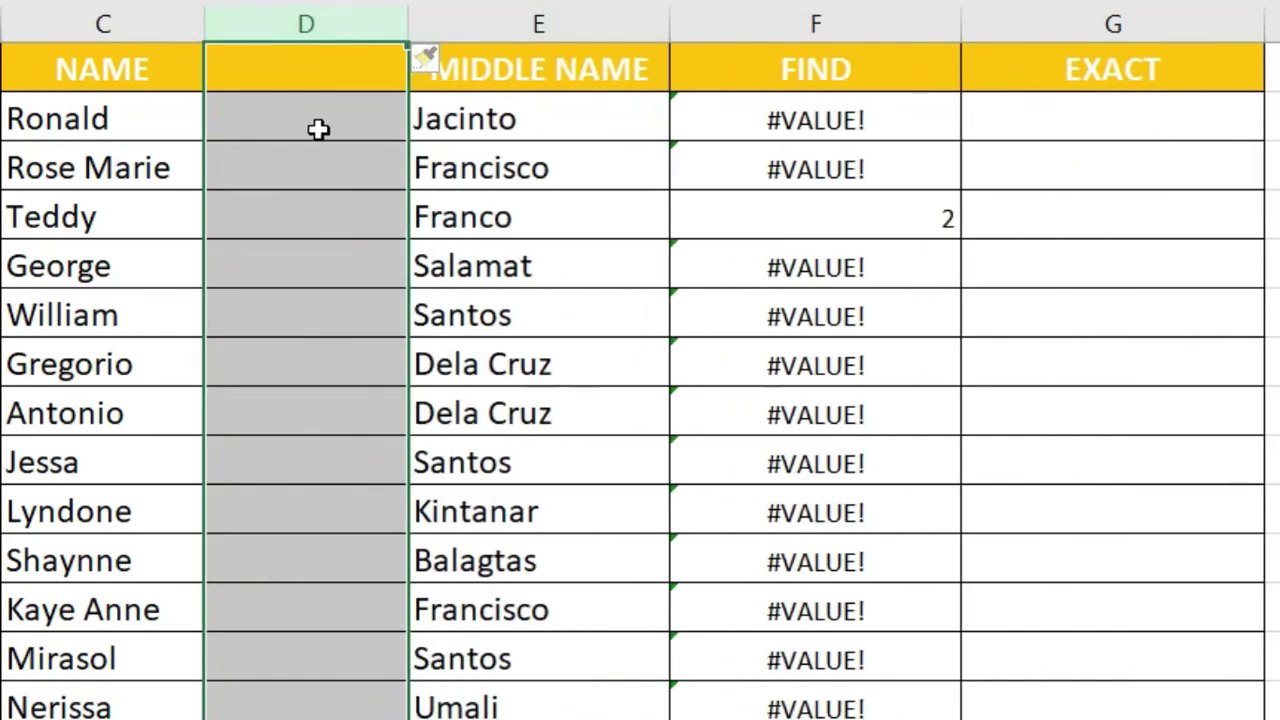
# Type altered copies of the first three names in D2:D4 and accept Flash Fill
pyautogui.click(318, 129)
pyautogui.click(297, 80)
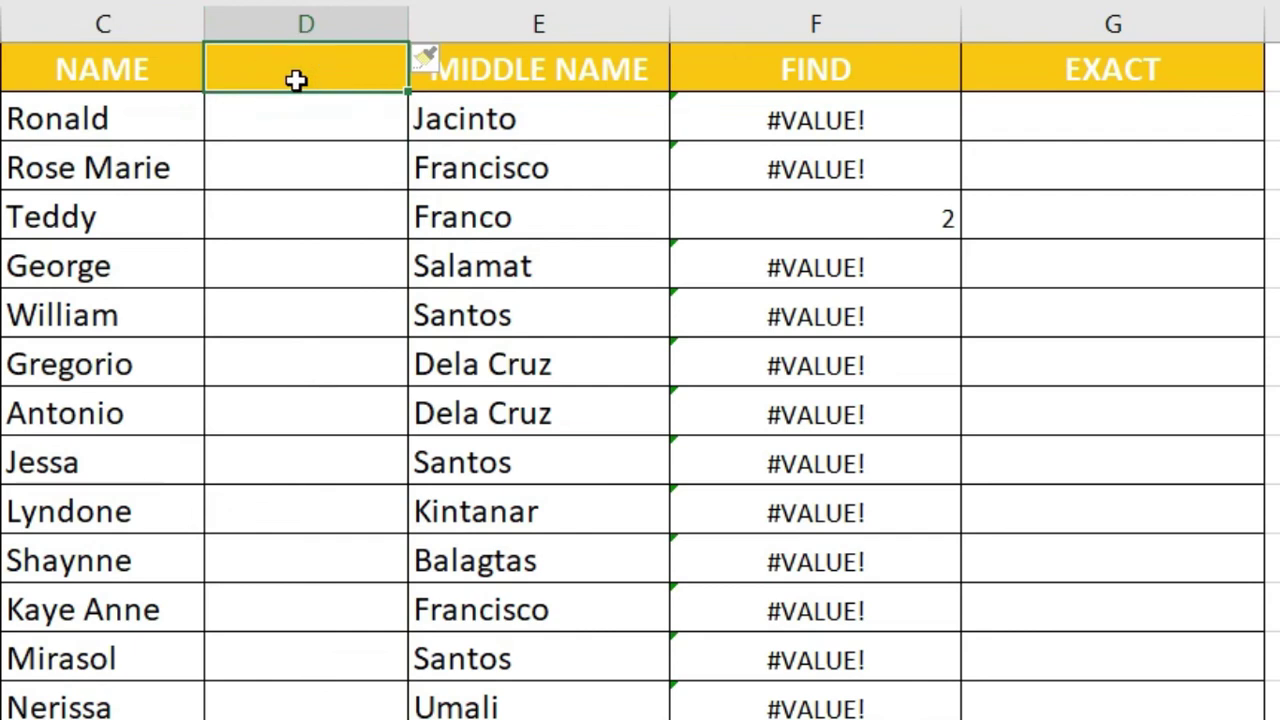
pyautogui.press('Down')
pyautogui.write('R')
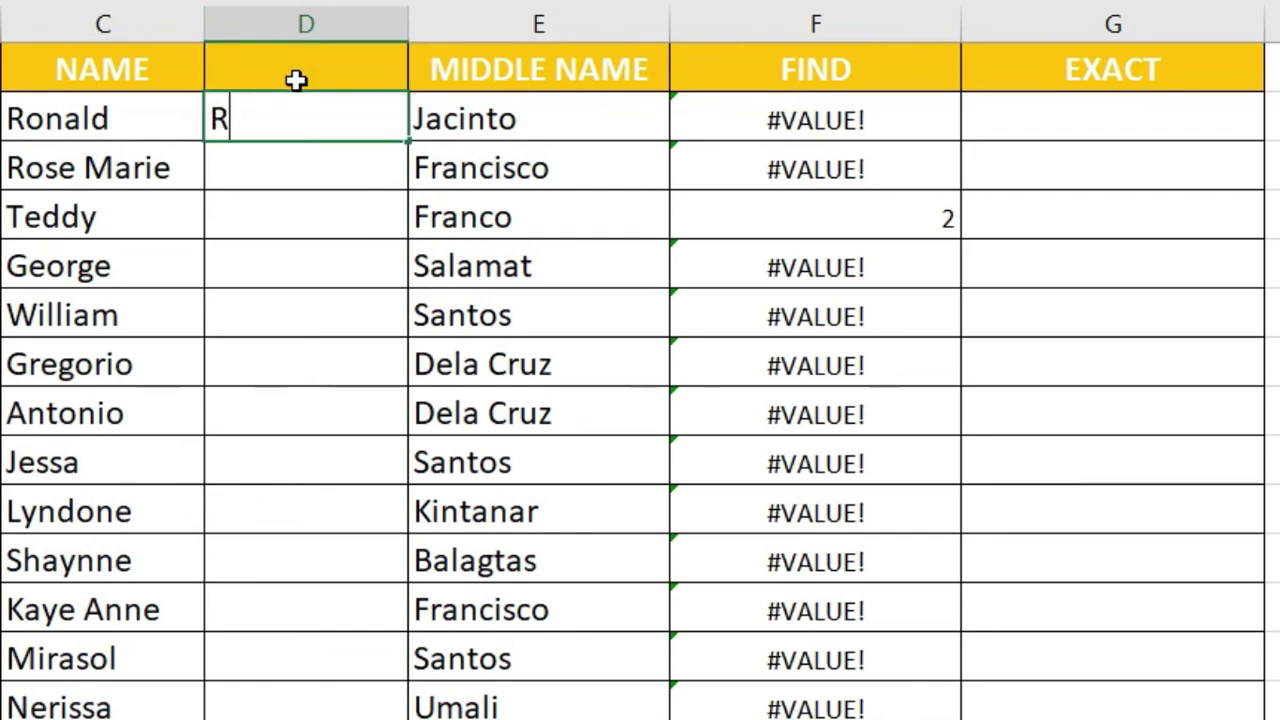
pyautogui.write('onal')
pyautogui.press('Return')
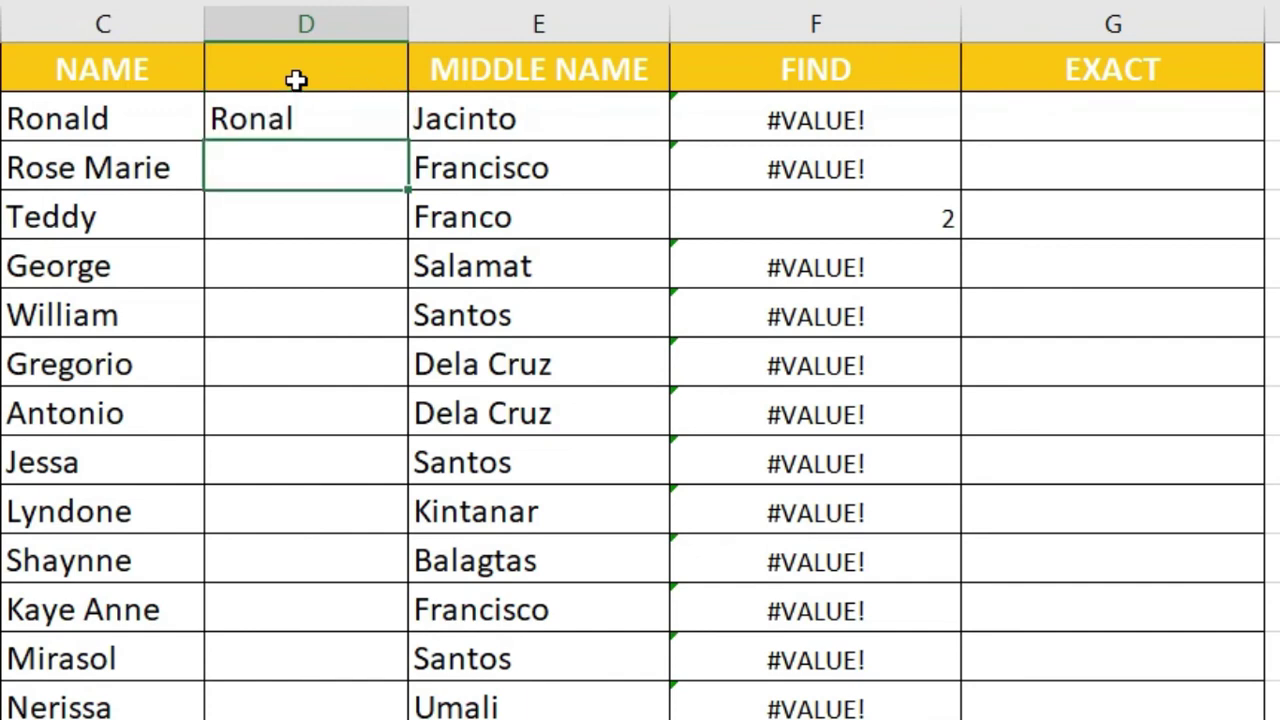
pyautogui.write('Rose')
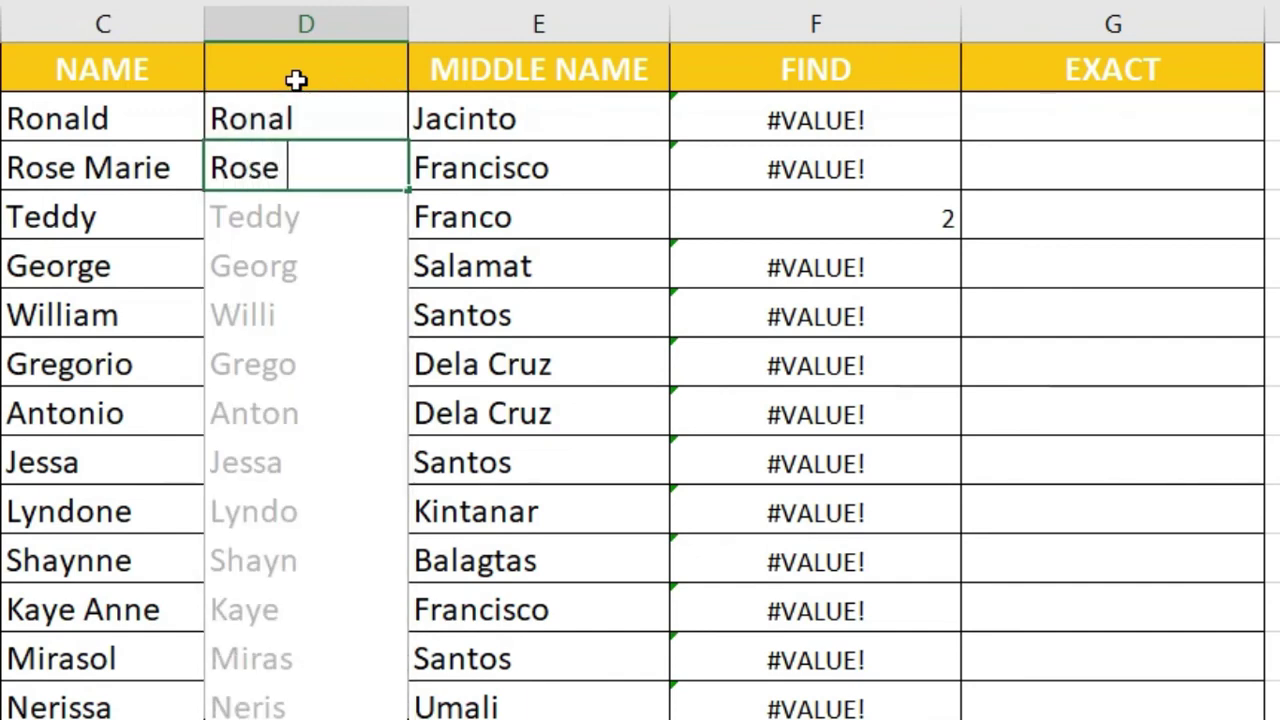
pyautogui.write(' marie')
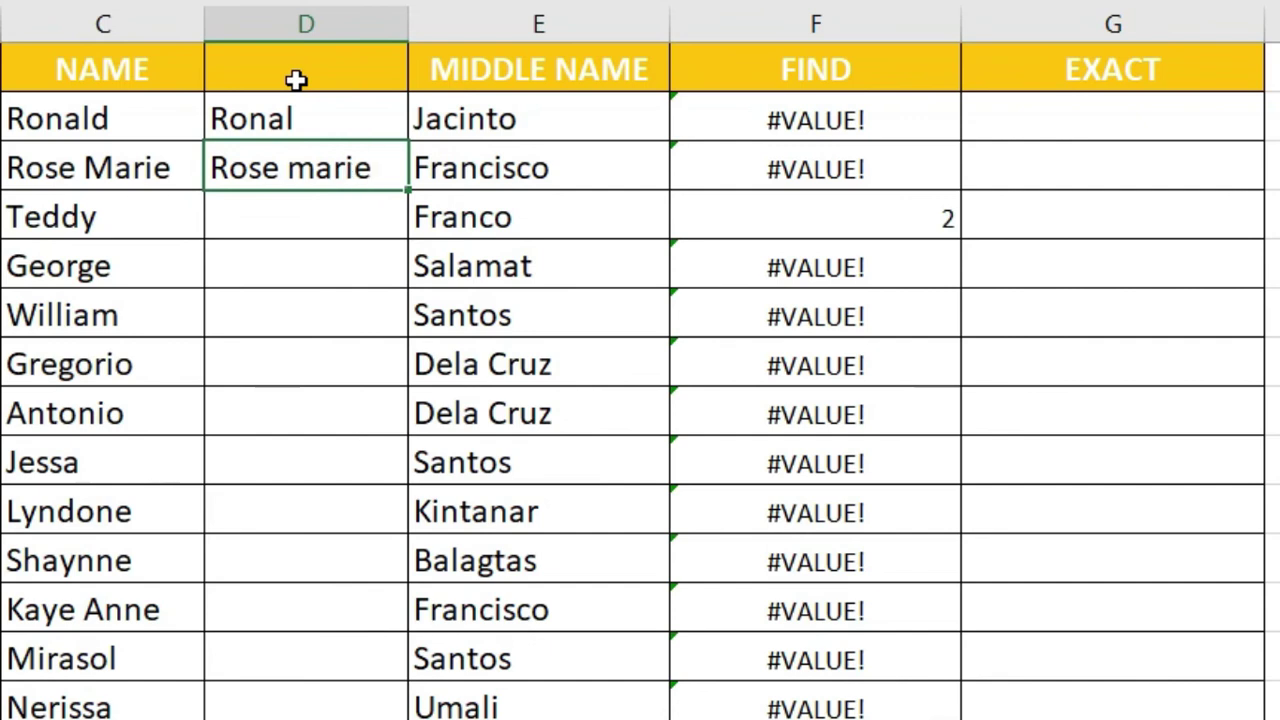
pyautogui.press('Return')
pyautogui.write('Teddy')
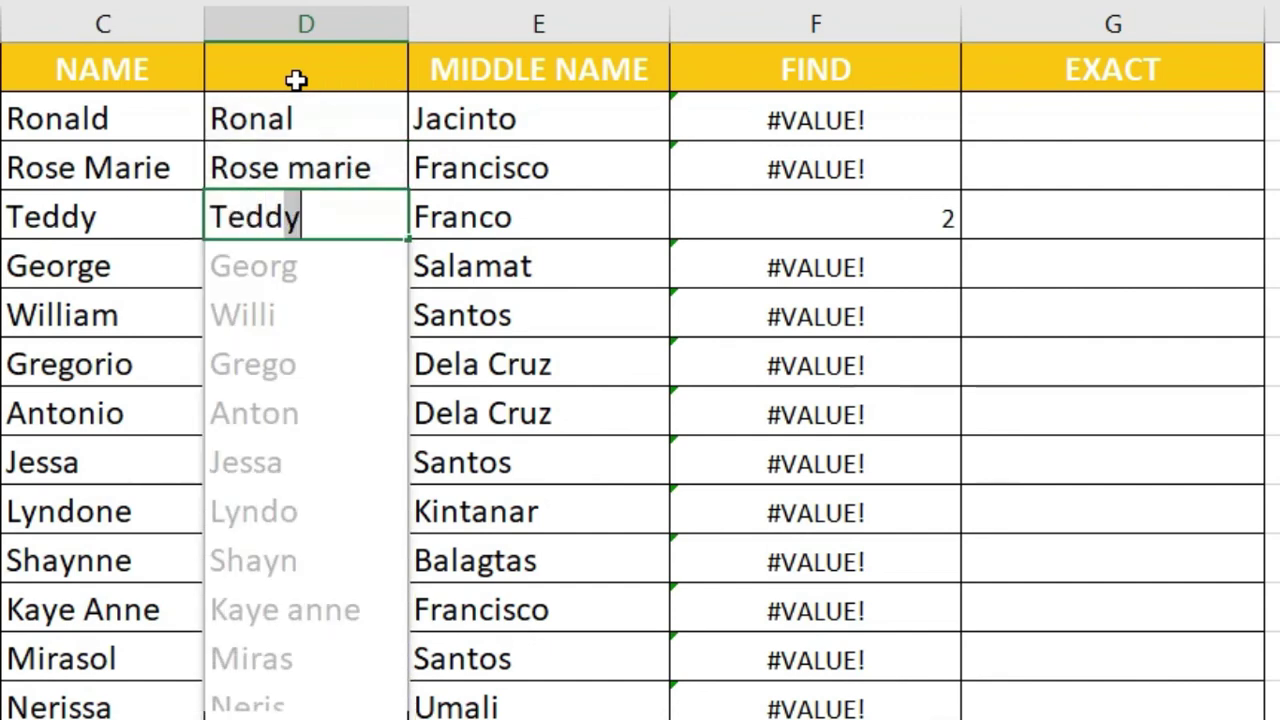
pyautogui.press('Return')
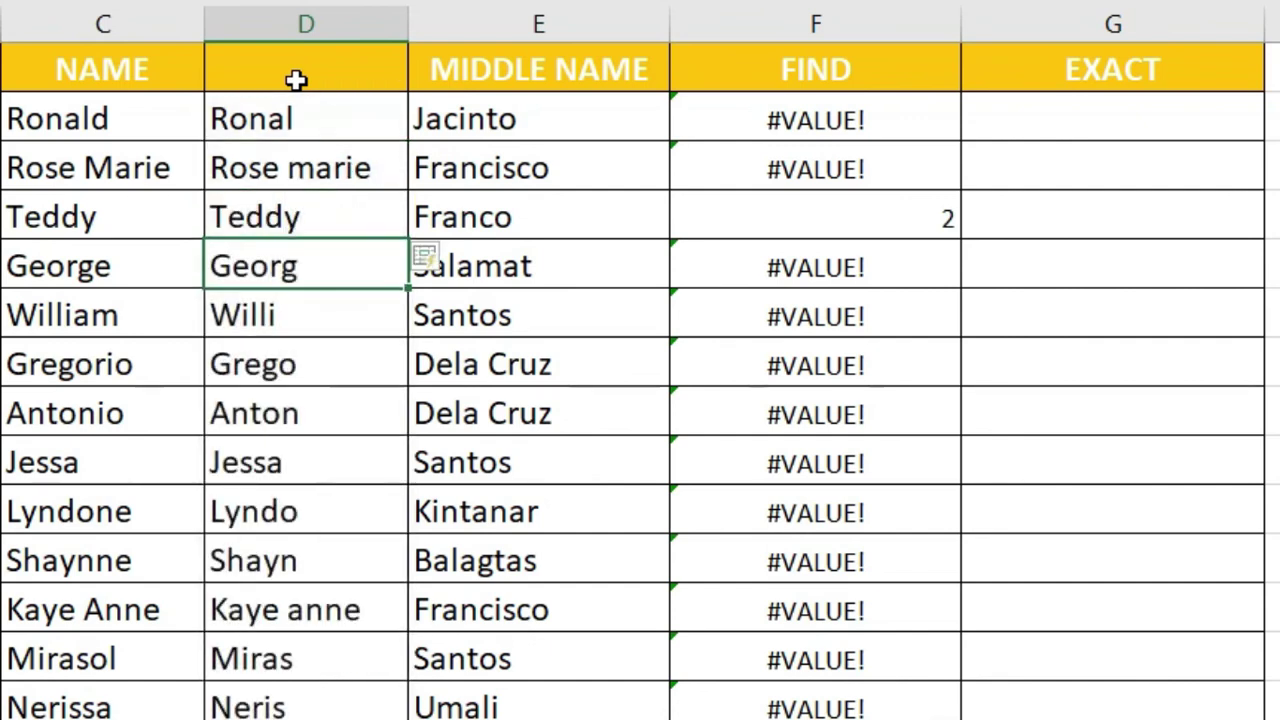
# Enter =EXACT(C2,D2) in G2 comparing the NAME with its altered copy
pyautogui.click(1048, 108)
pyautogui.write('=exat')
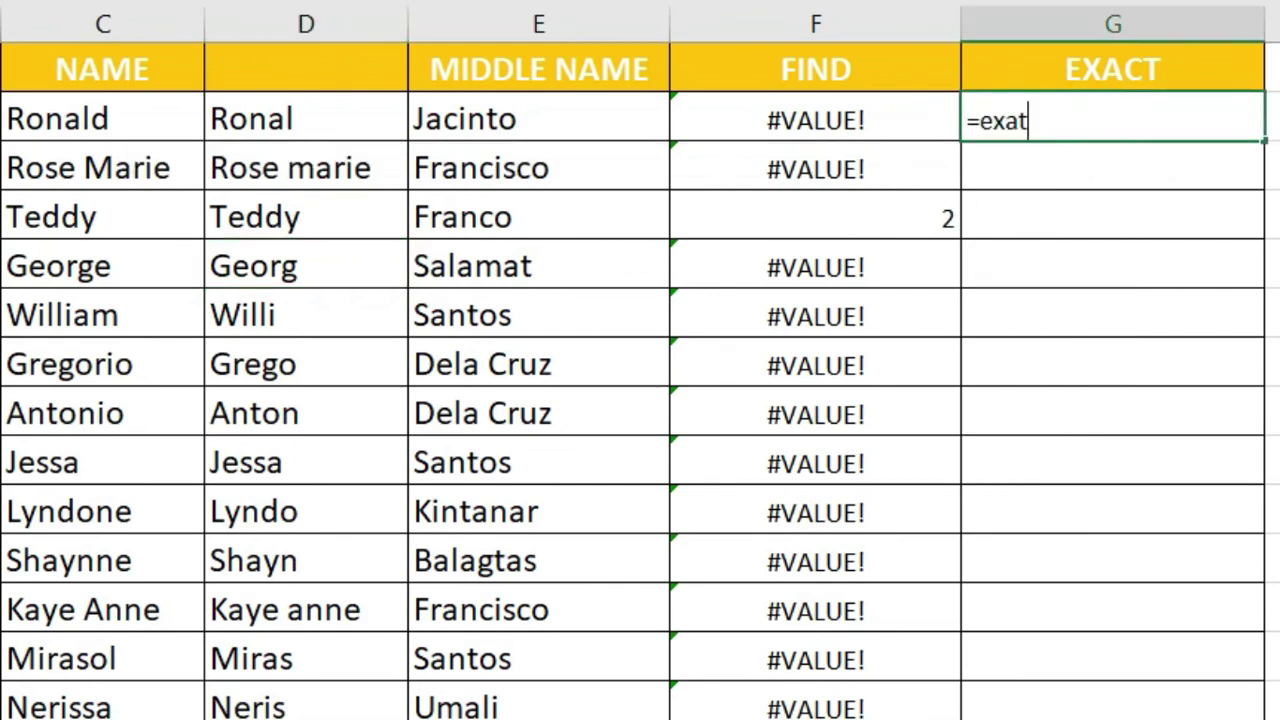
pyautogui.press('BackSpace')
pyautogui.write('c')
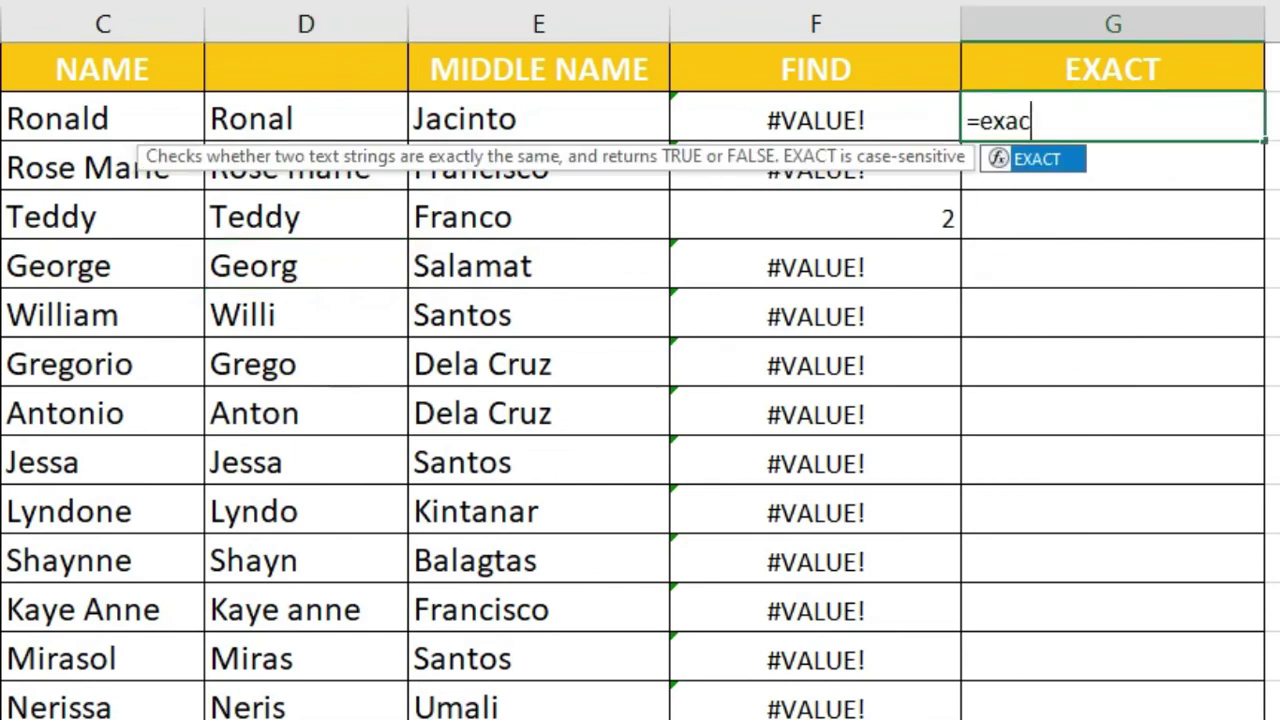
pyautogui.press('Tab')
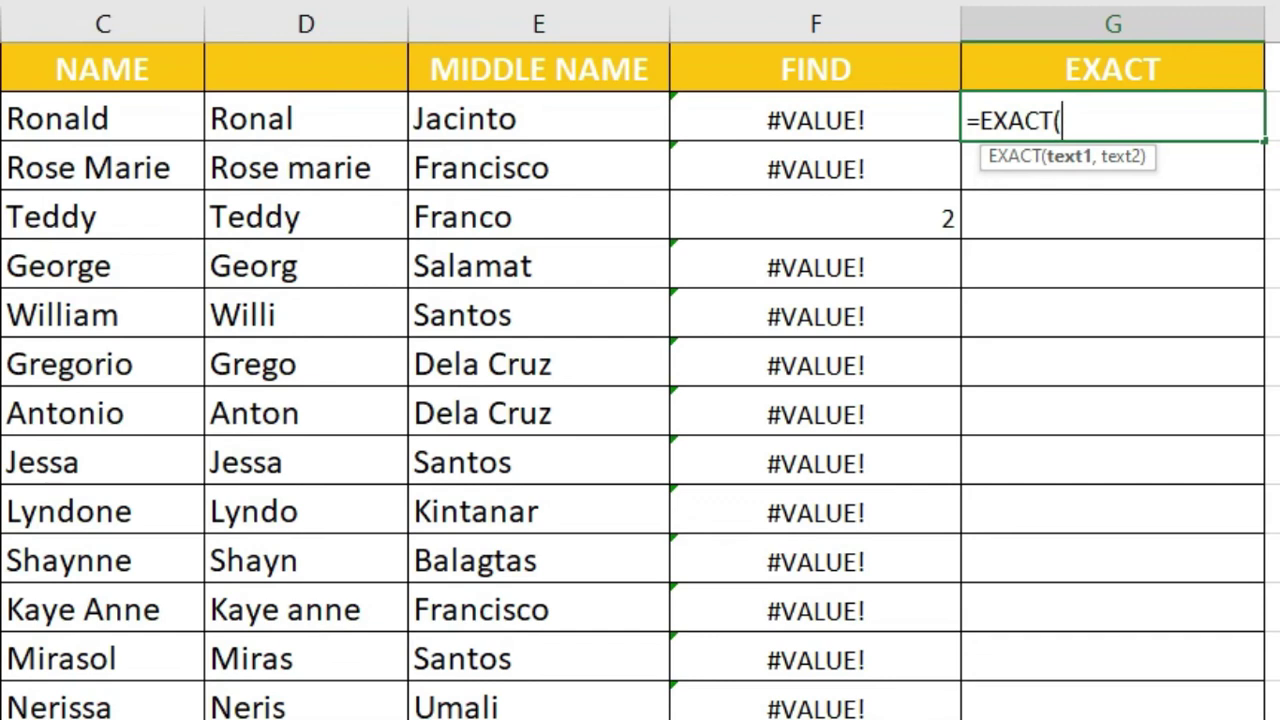
pyautogui.click(96, 122)
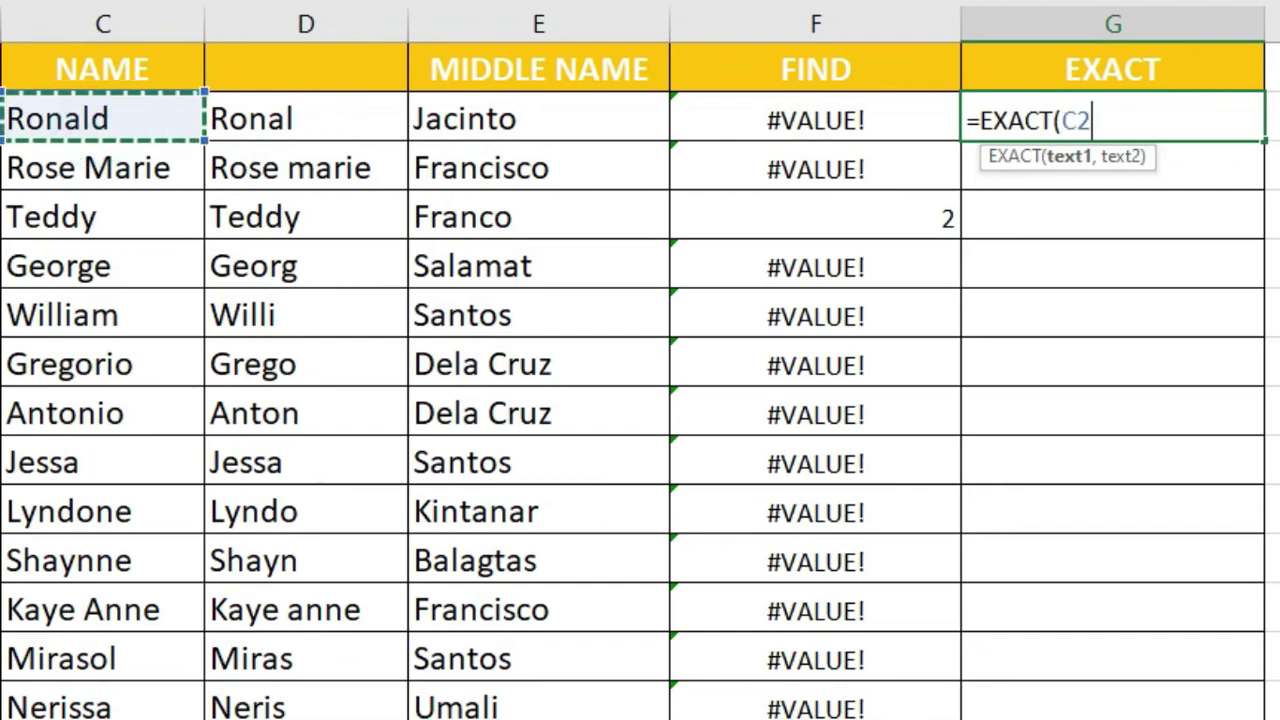
pyautogui.write(',')
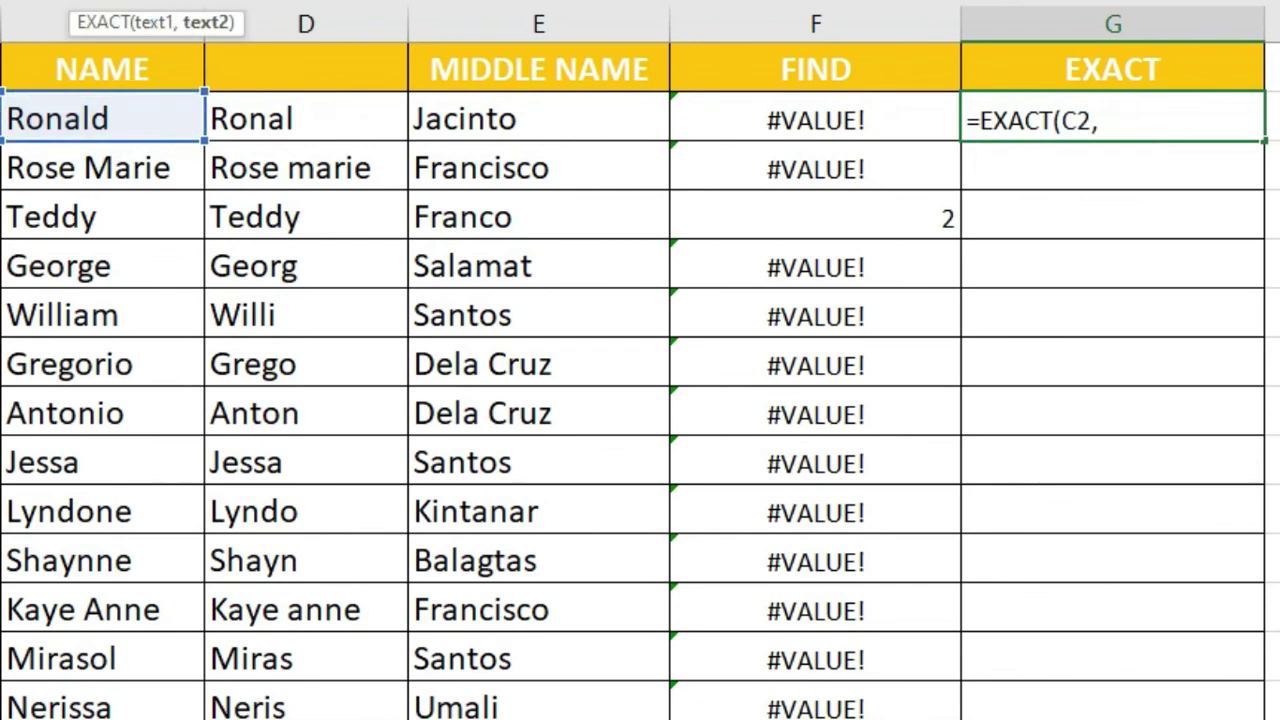
pyautogui.click(300, 118)
pyautogui.press('Return')
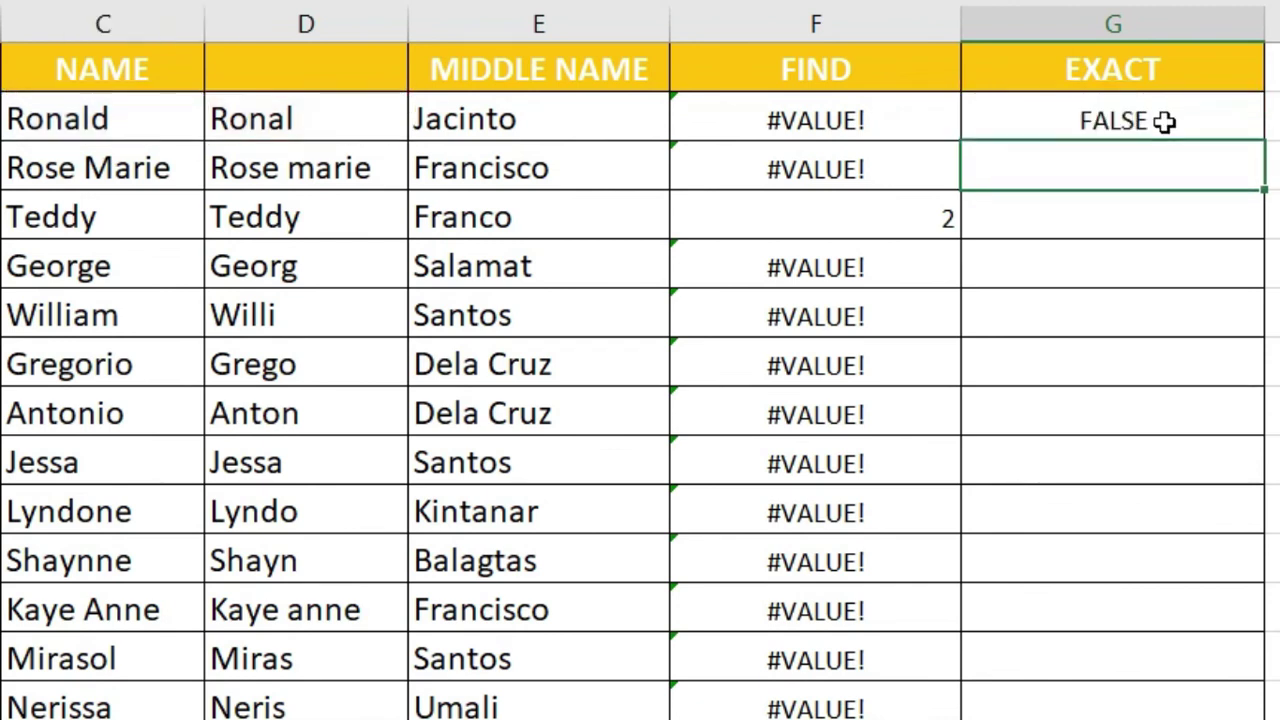
pyautogui.click(1165, 121)
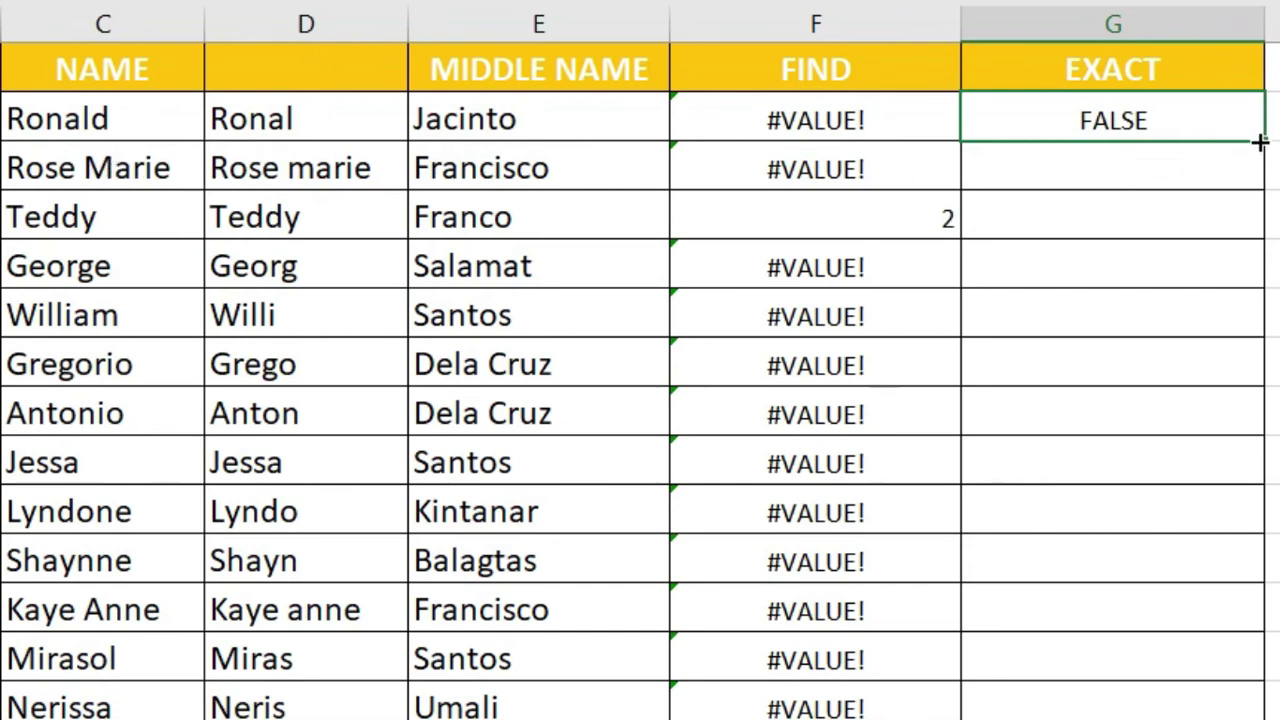
# Fill the EXACT formula down column G to the end of the list
pyautogui.moveTo(1263, 141); pyautogui.dragTo(1266, 418)
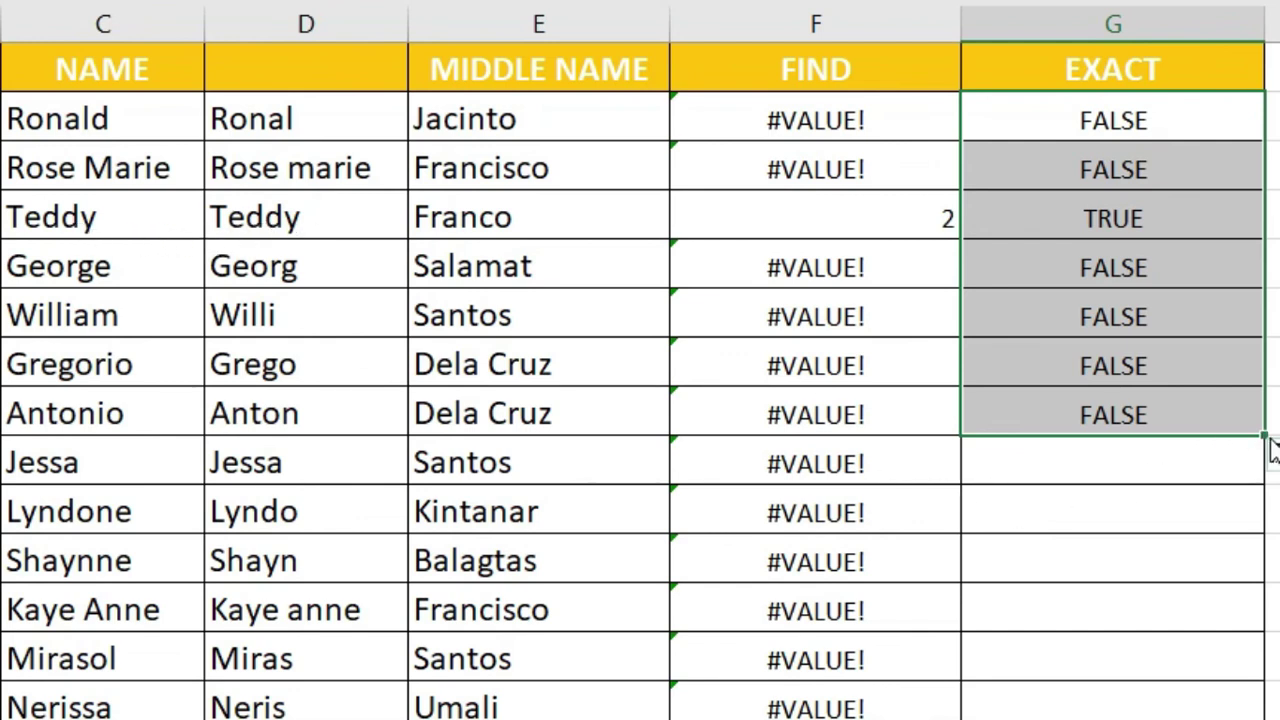
pyautogui.moveTo(1264, 437); pyautogui.dragTo(1274, 708)
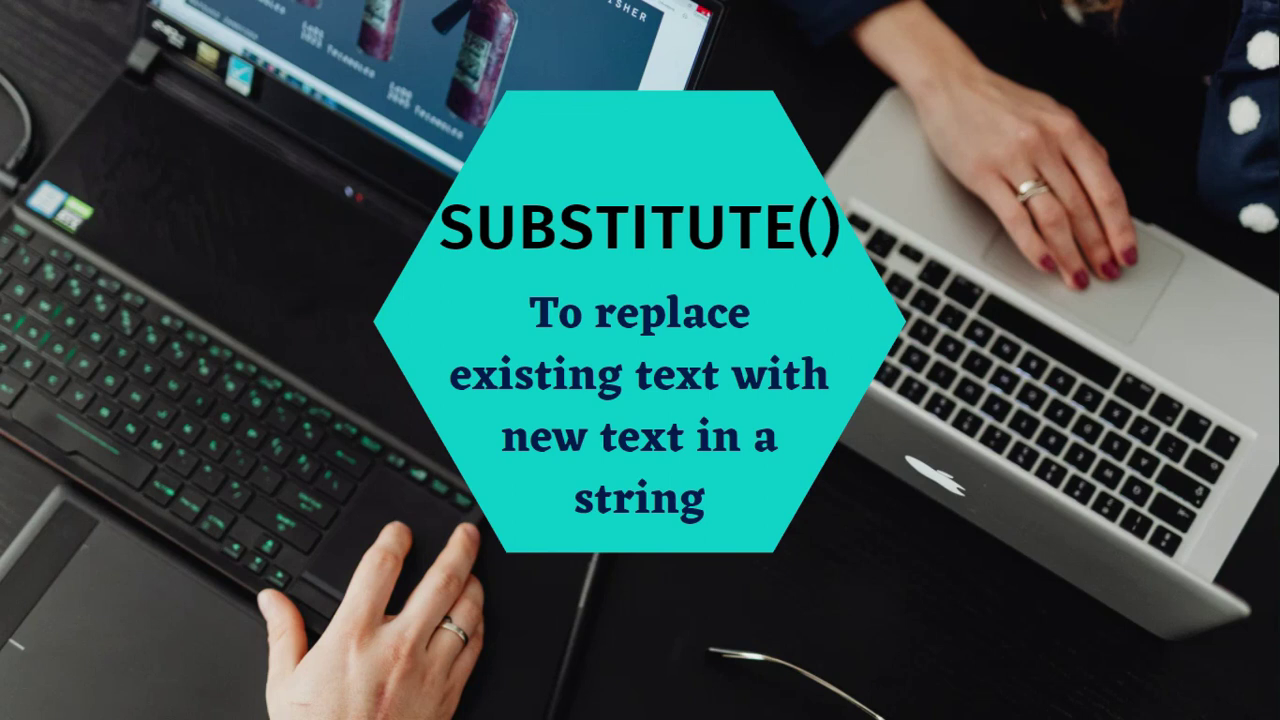
pyautogui.press('Right')
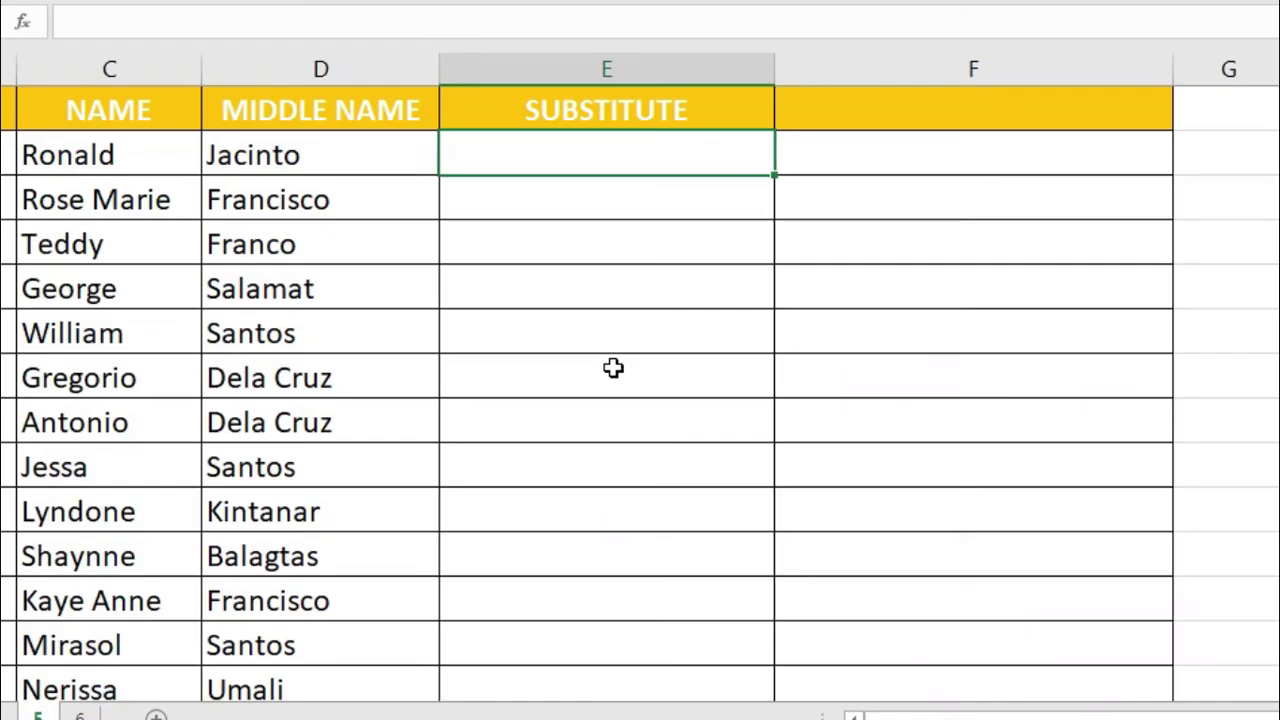
pyautogui.write('=su')
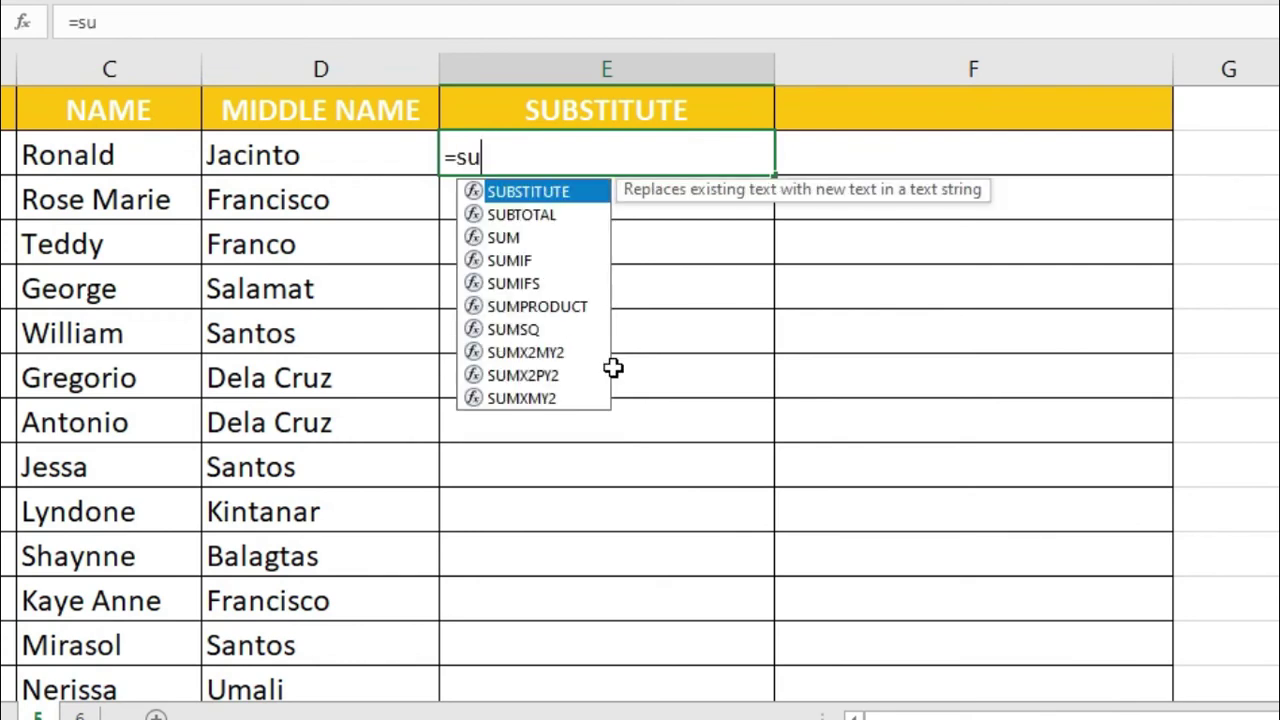
# Enter =SUBSTITUTE(C2,"a","*") in E2 to replace each lowercase a with an asterisk
pyautogui.press('Tab')
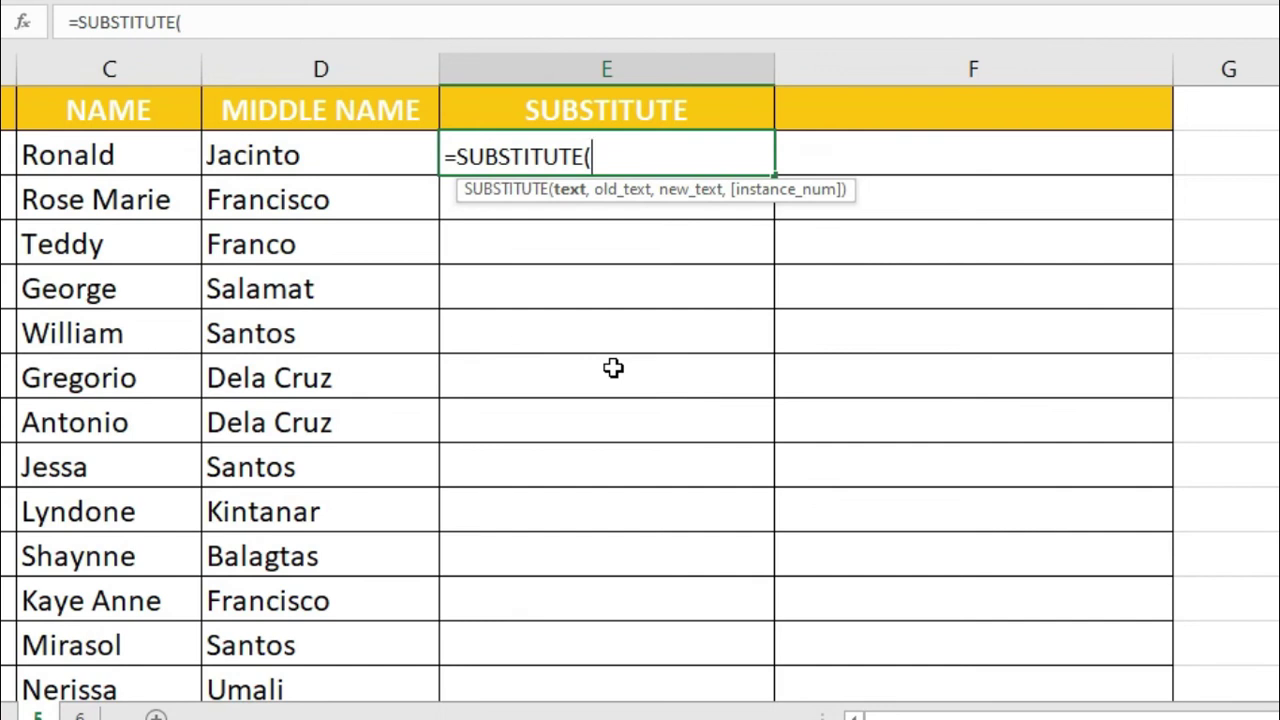
pyautogui.press('Left')
pyautogui.press('Left')
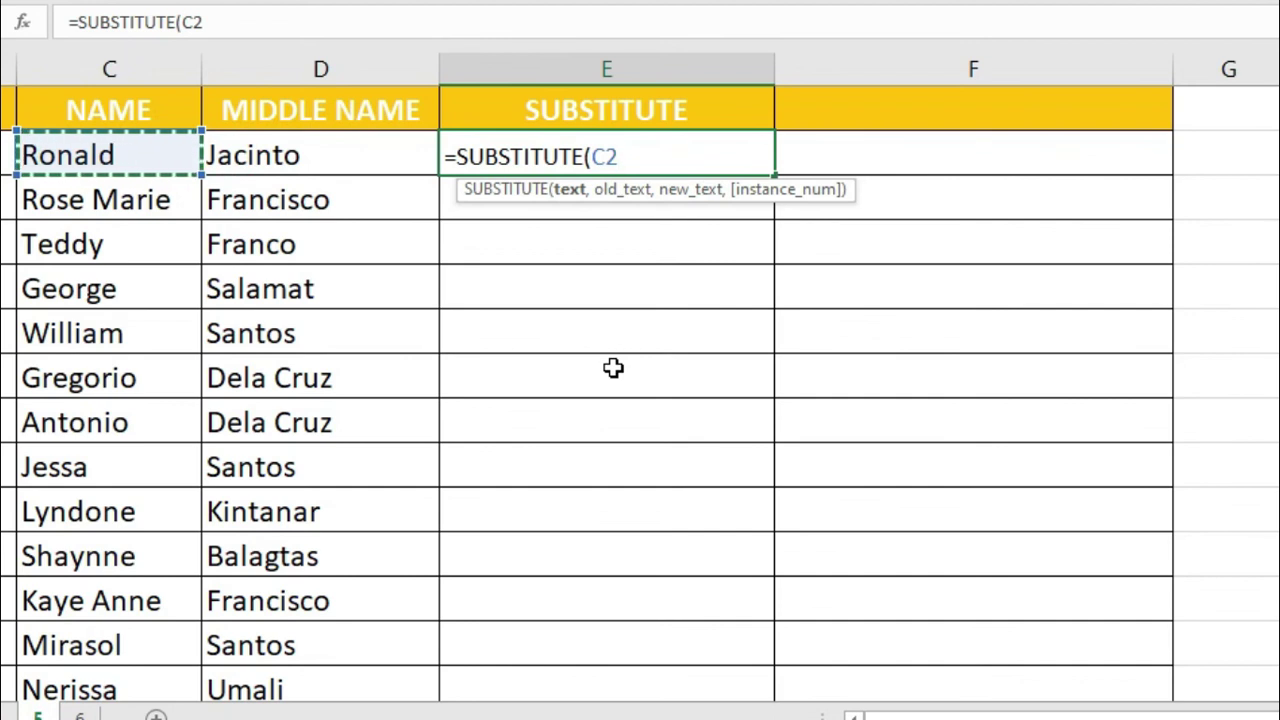
pyautogui.write(',')
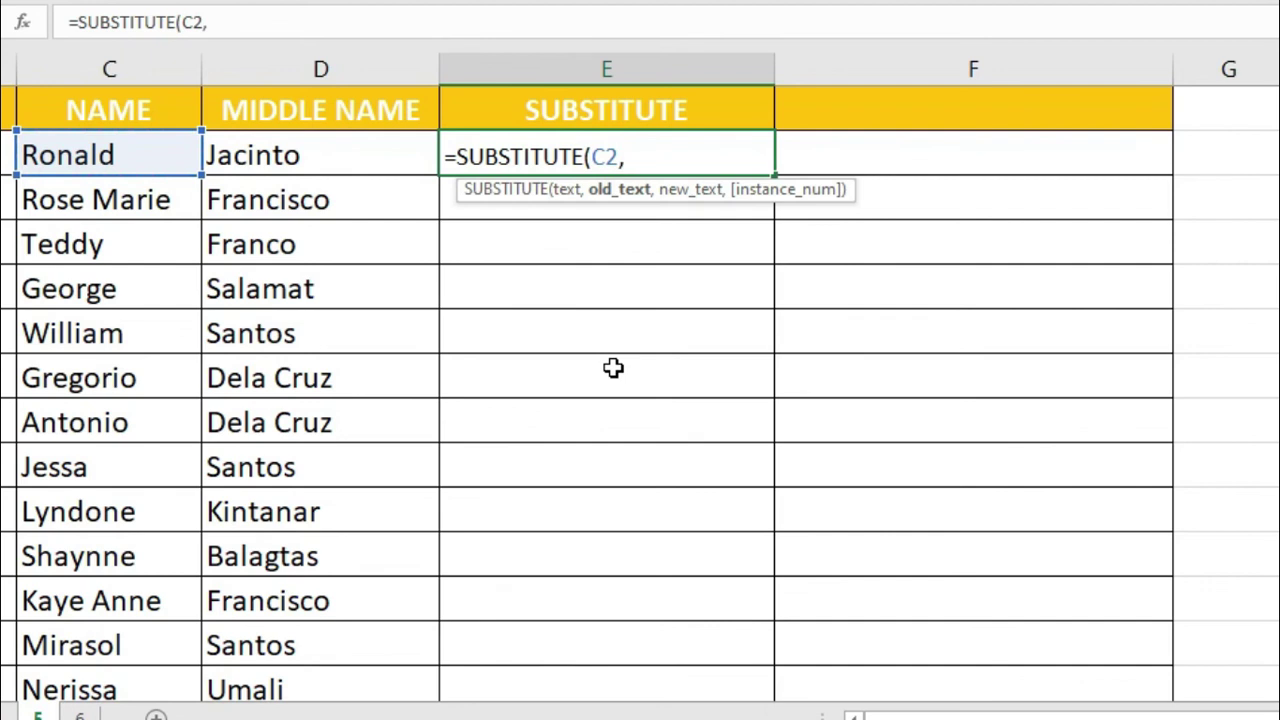
pyautogui.write('"a",')
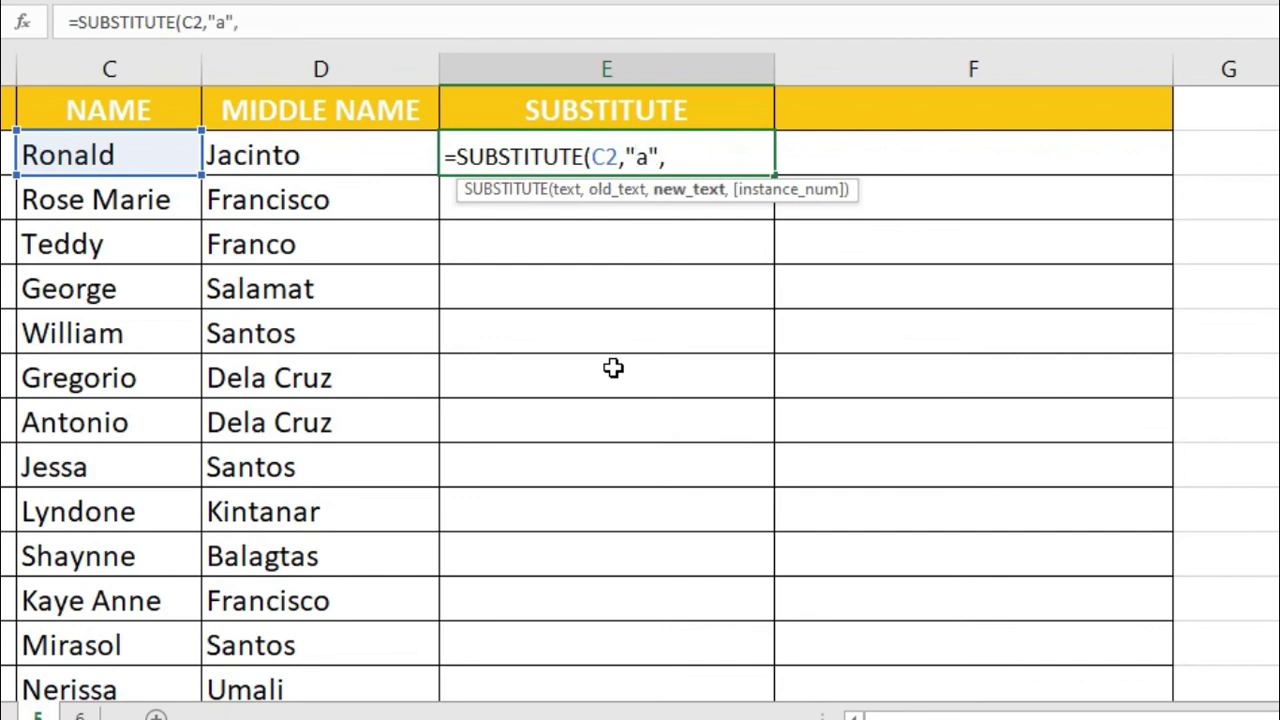
pyautogui.write('"*")')
pyautogui.press('Return')
pyautogui.press('Up')
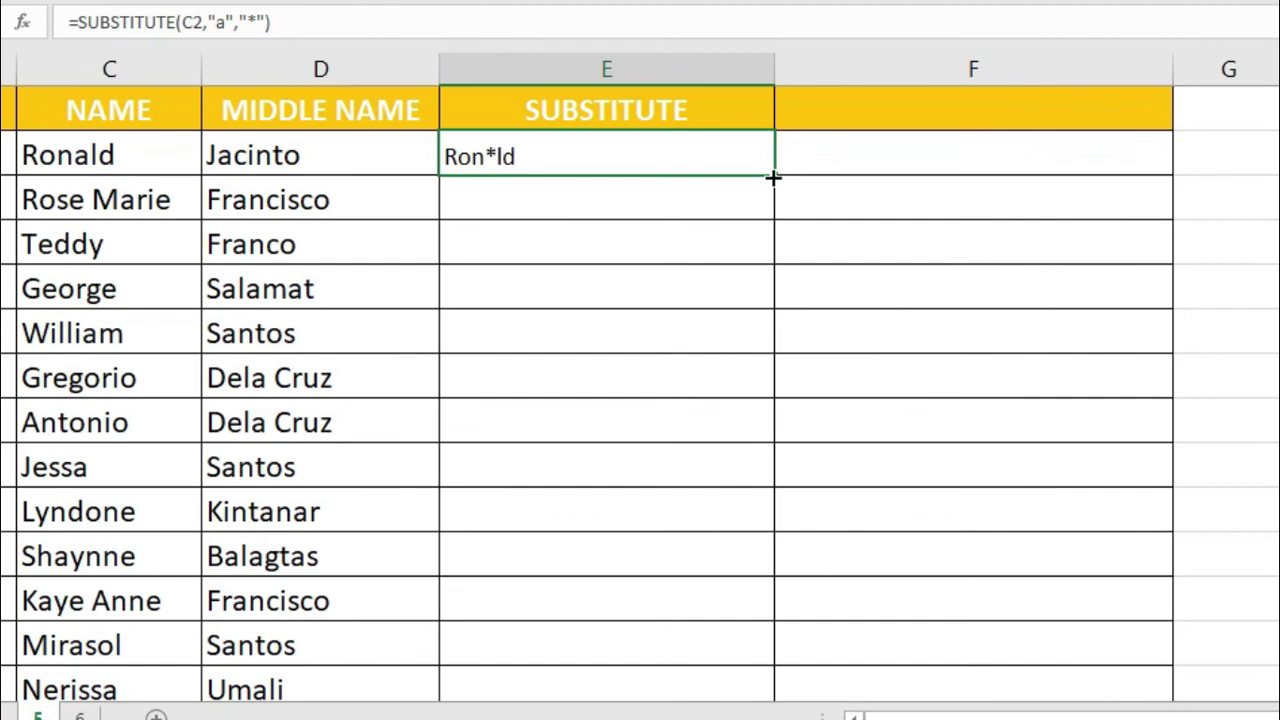
# Fill the SUBSTITUTE formula down column E to the last row
pyautogui.moveTo(774, 175); pyautogui.dragTo(789, 507)
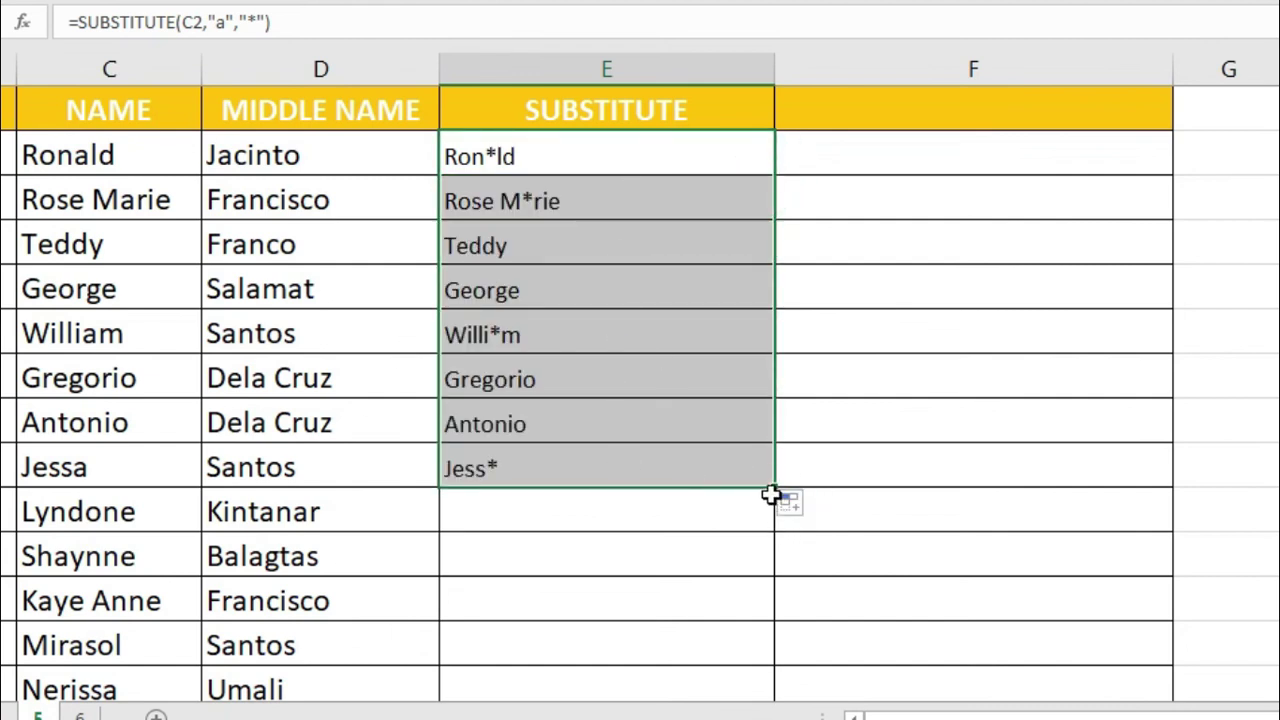
pyautogui.moveTo(775, 487); pyautogui.dragTo(775, 660)
pyautogui.moveTo(770, 700); pyautogui.dragTo(766, 622)
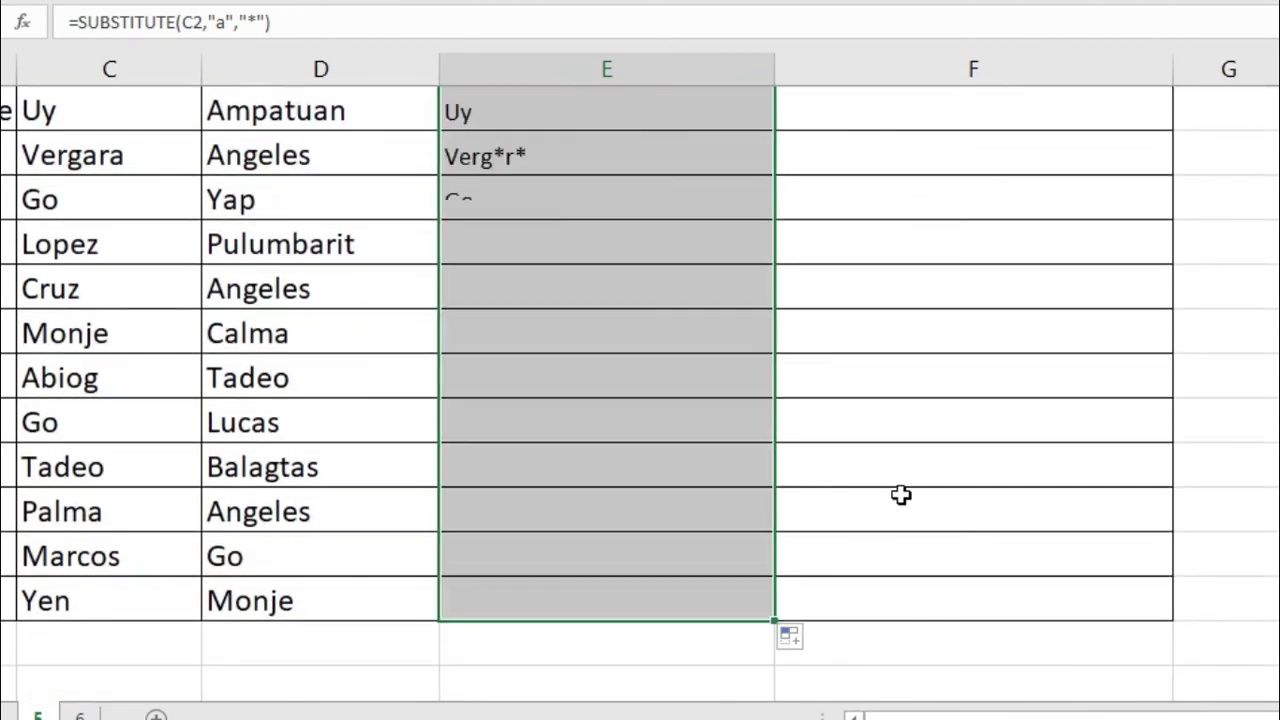
pyautogui.scroll(6, 909, 471)
# Enter =LEN(E2) in F2, returning 23 characters for the first full name
pyautogui.scroll(7, 909, 471)
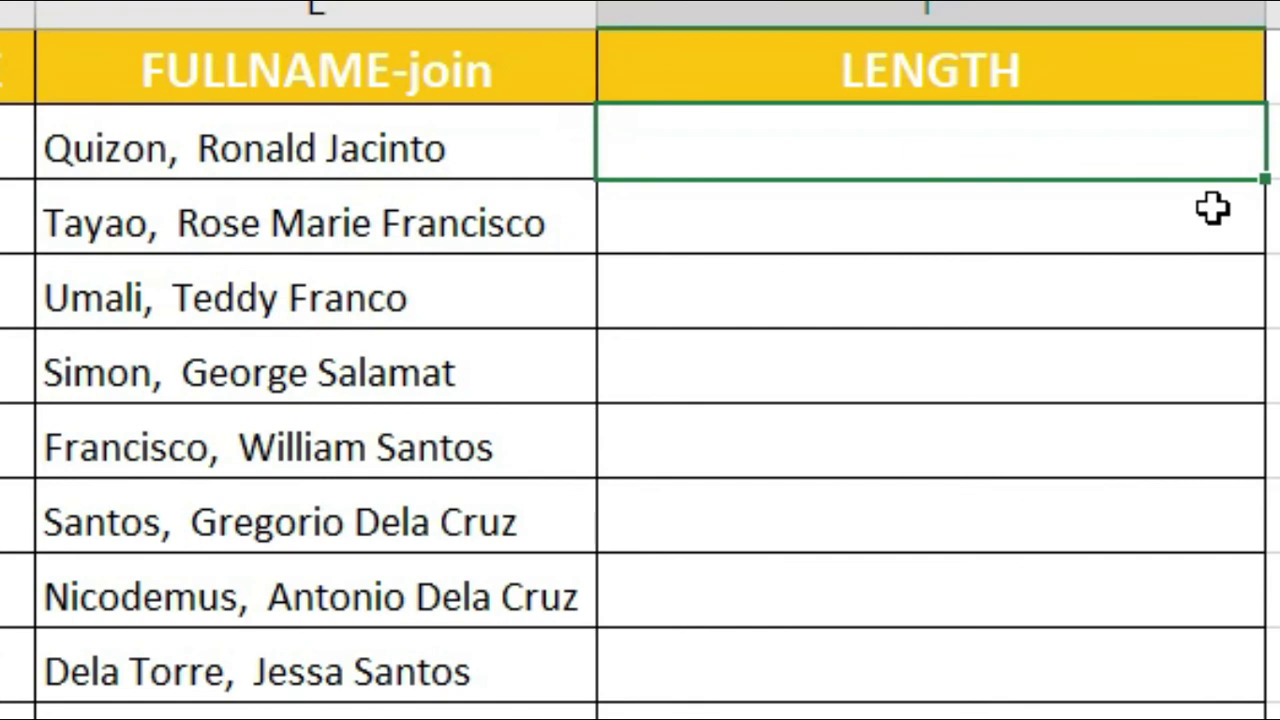
pyautogui.press('Left')
pyautogui.press('Right')
pyautogui.write('=LE')
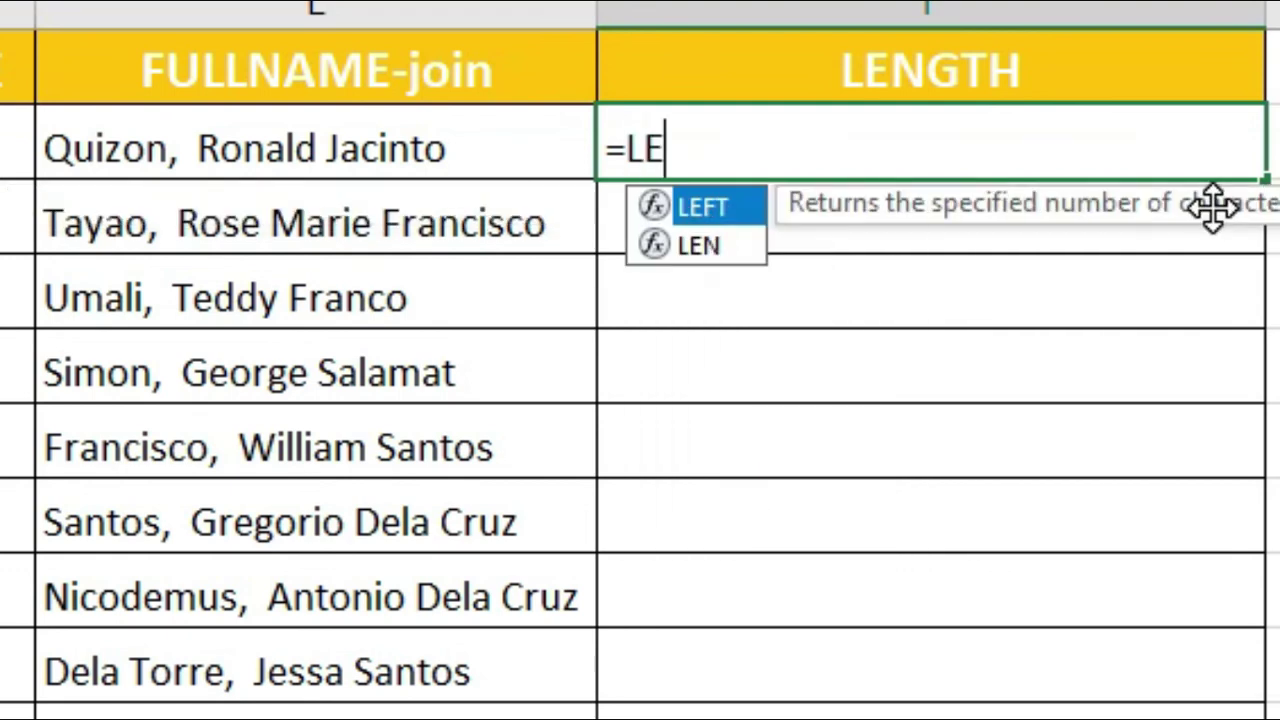
pyautogui.write('N')
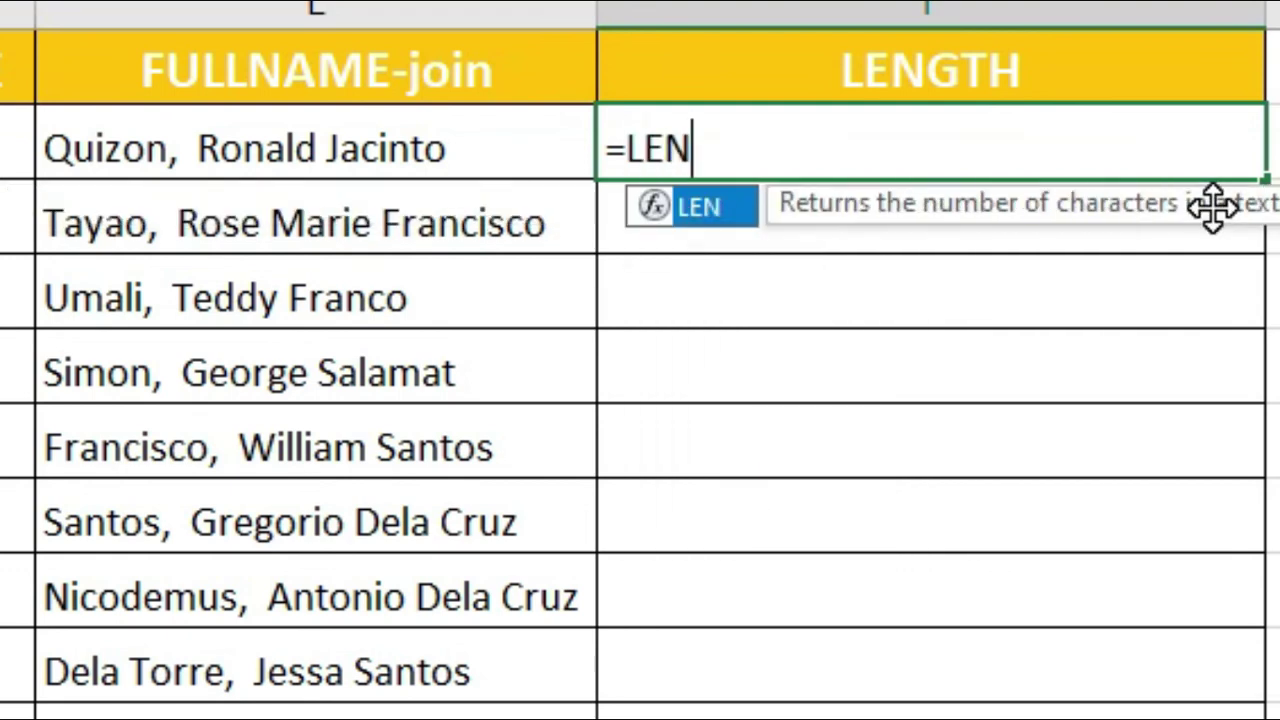
pyautogui.write('(')
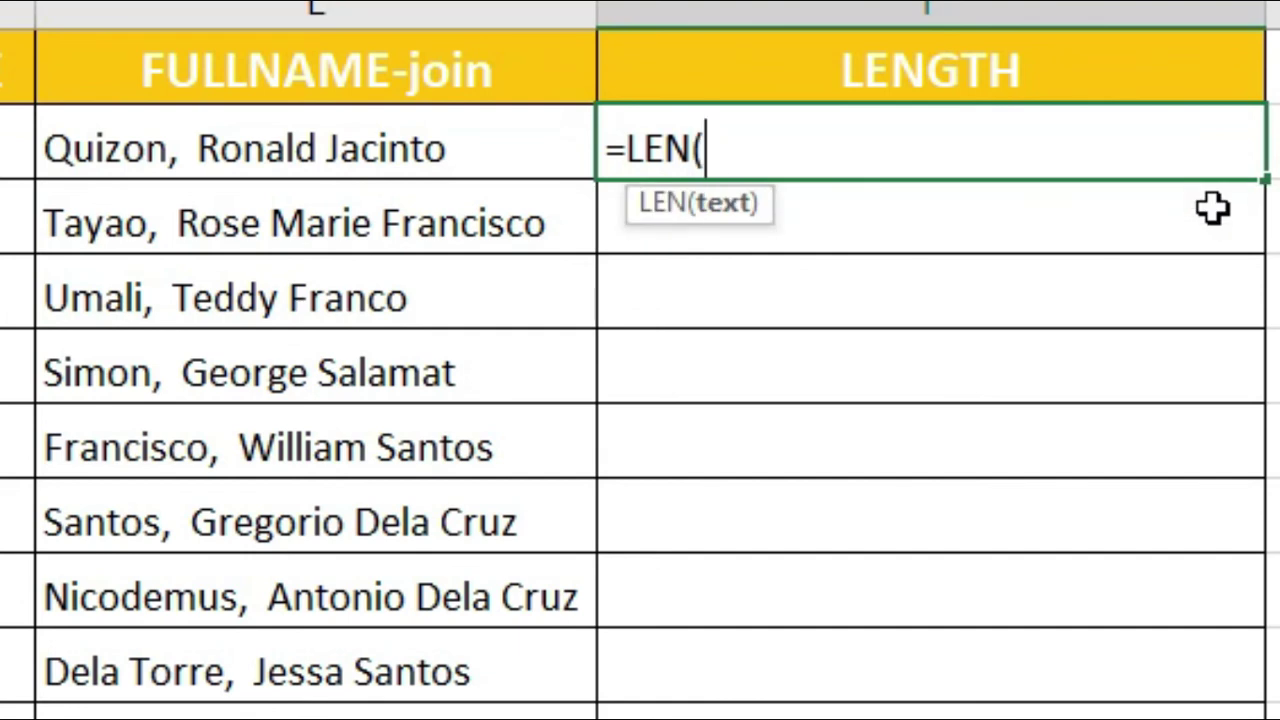
pyautogui.press('Left')
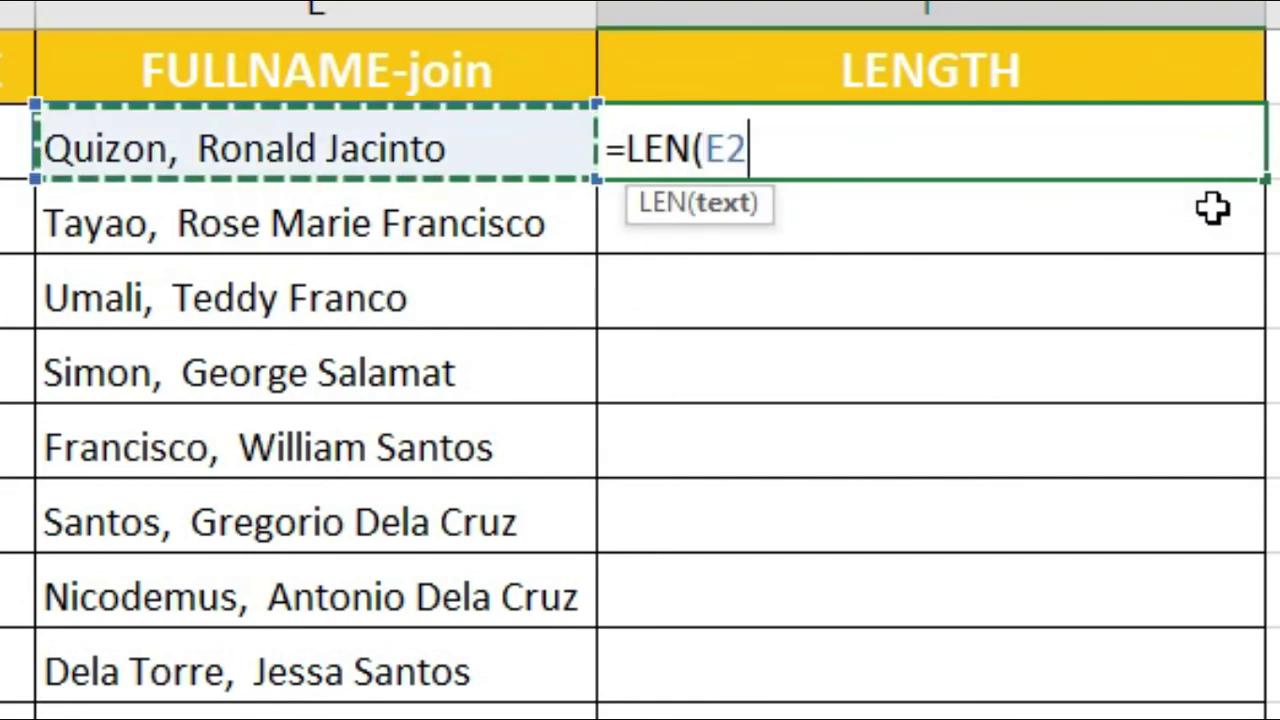
pyautogui.press('Return')
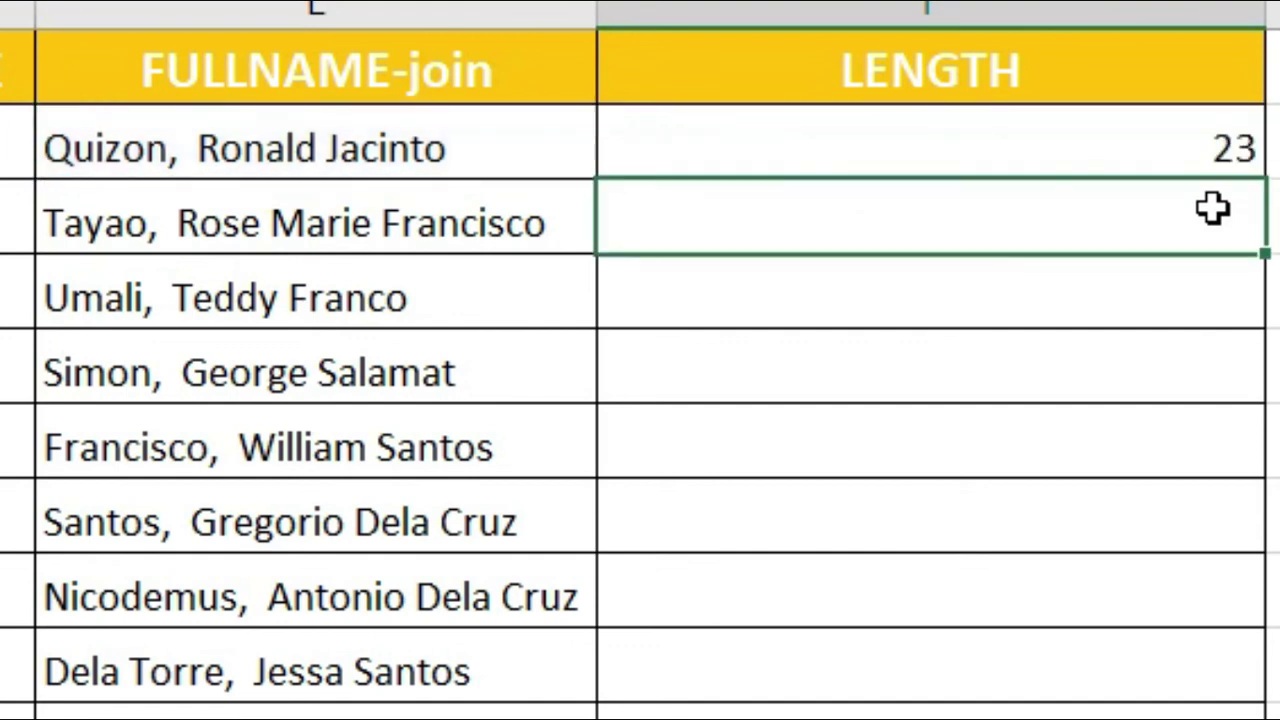
pyautogui.press('Up')
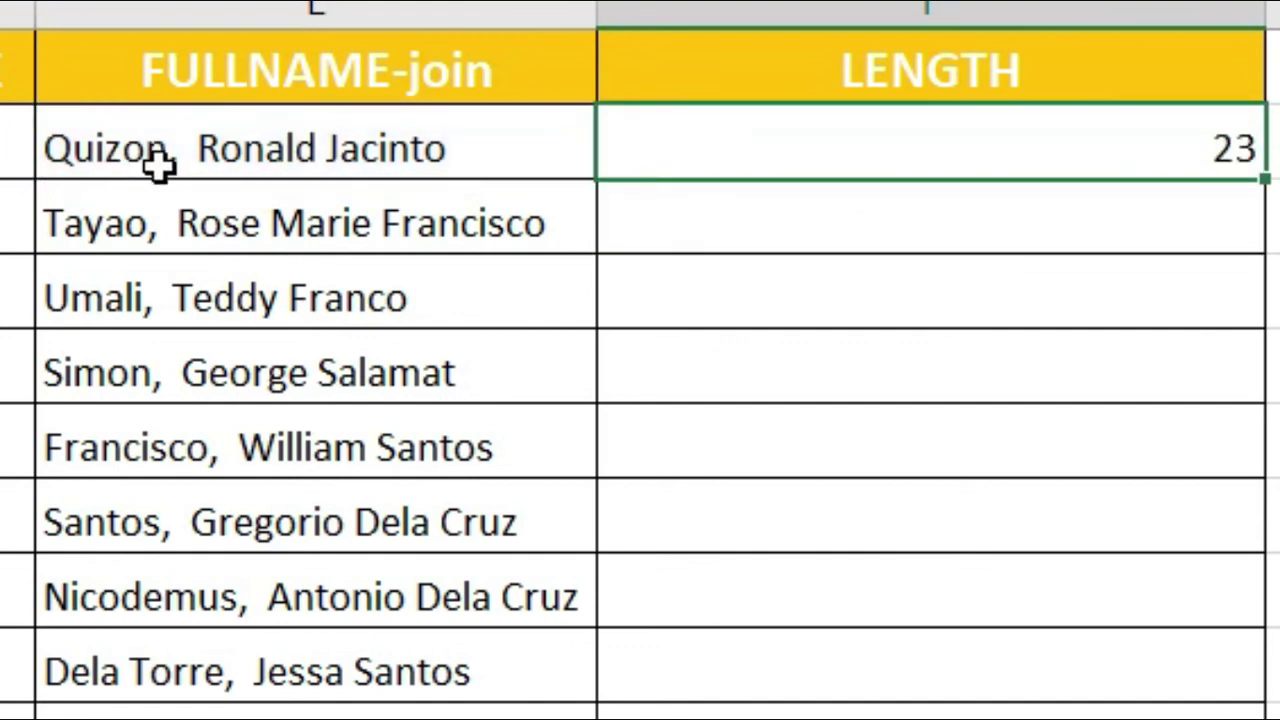